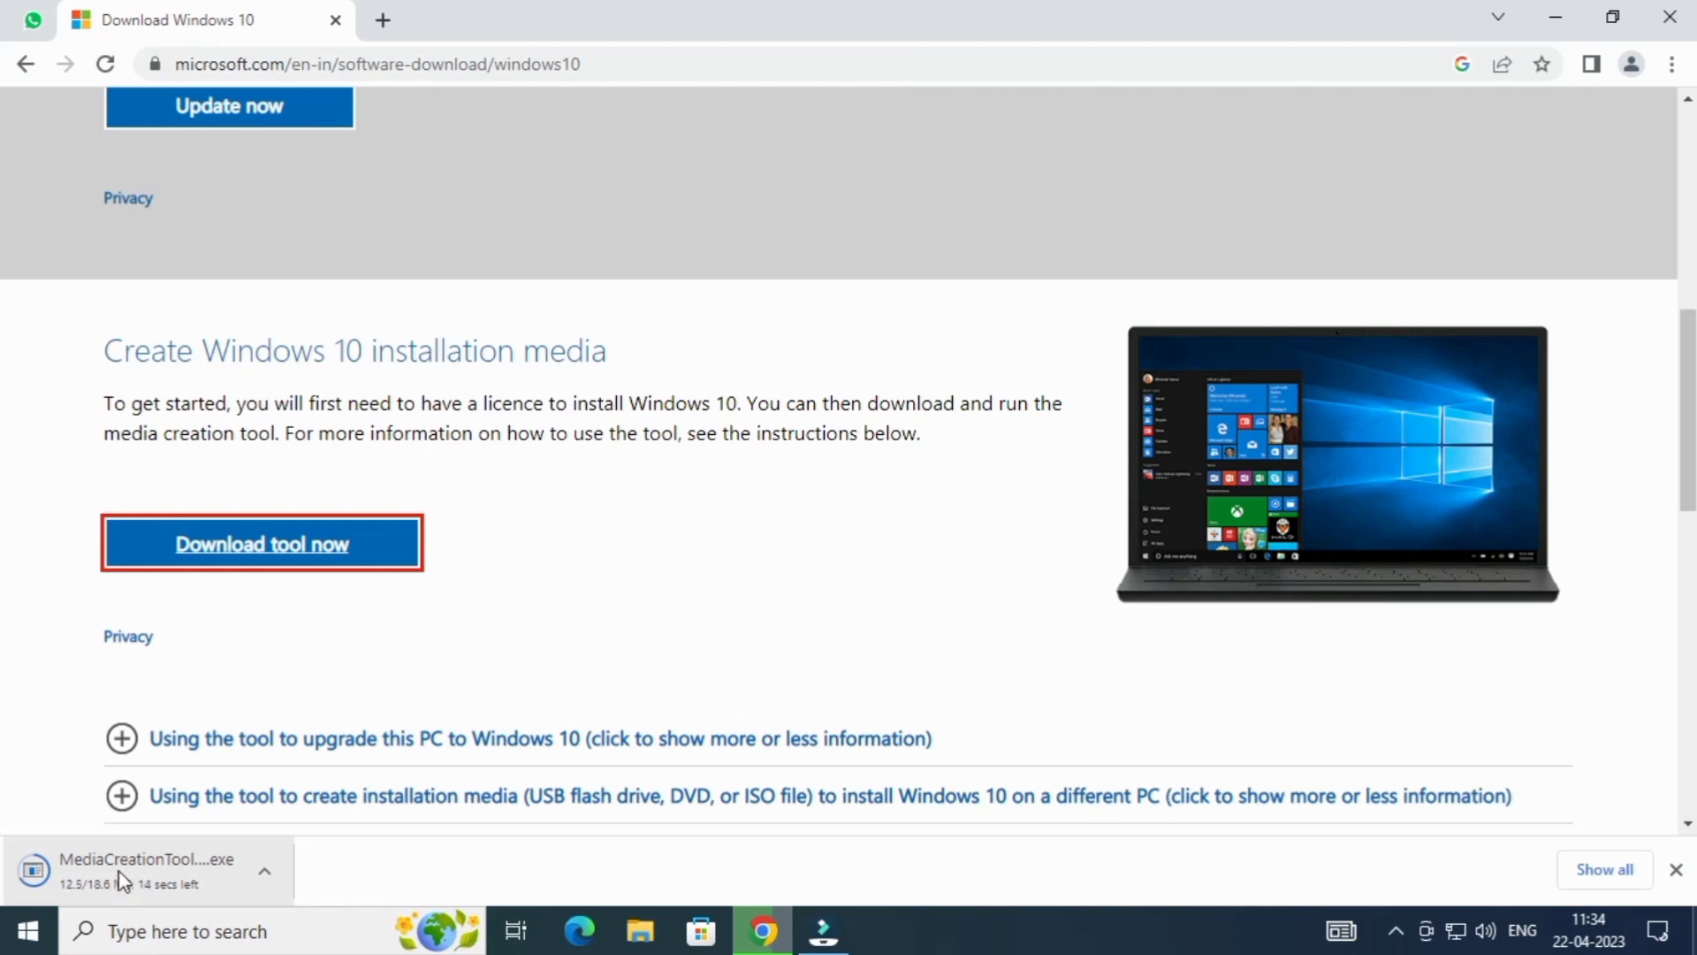
- Run the downloaded MediaCreationTool file and minimise the browser window
{"action": "scroll", "coordinate": [756, 433], "scroll_direction": "down", "scroll_amount": 5}
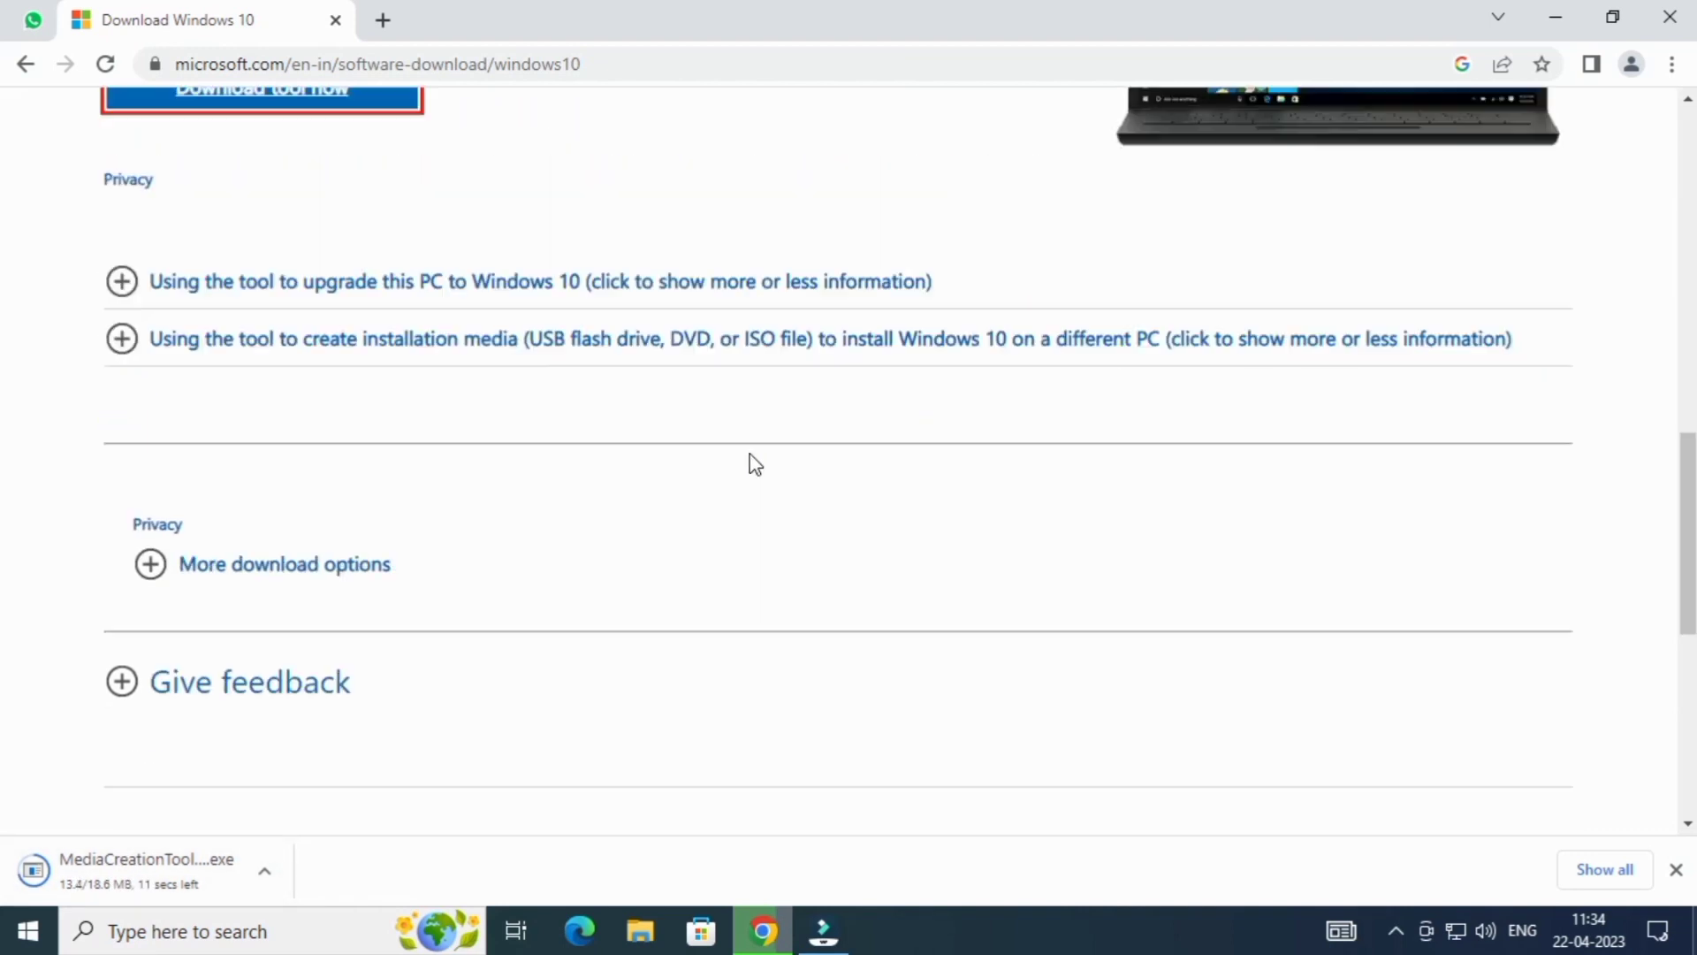
{"action": "scroll", "coordinate": [752, 464], "scroll_direction": "down", "scroll_amount": 6}
{"action": "scroll", "coordinate": [808, 451], "scroll_direction": "up", "scroll_amount": 20}
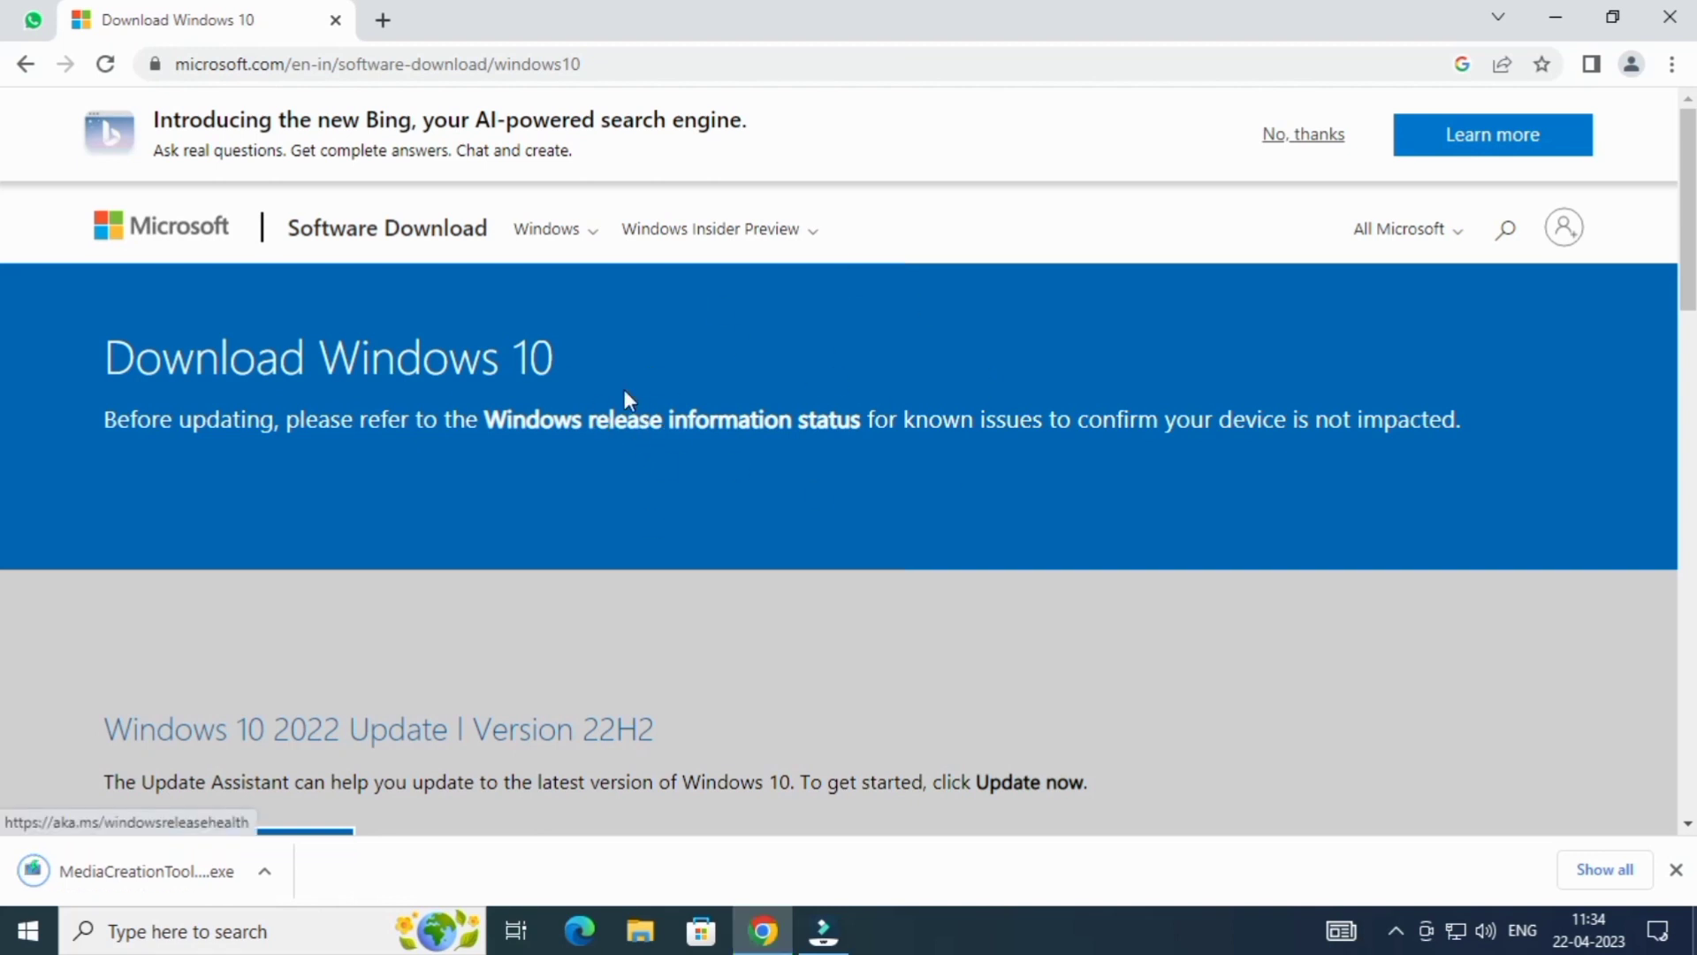
{"action": "left_click", "coordinate": [115, 875]}
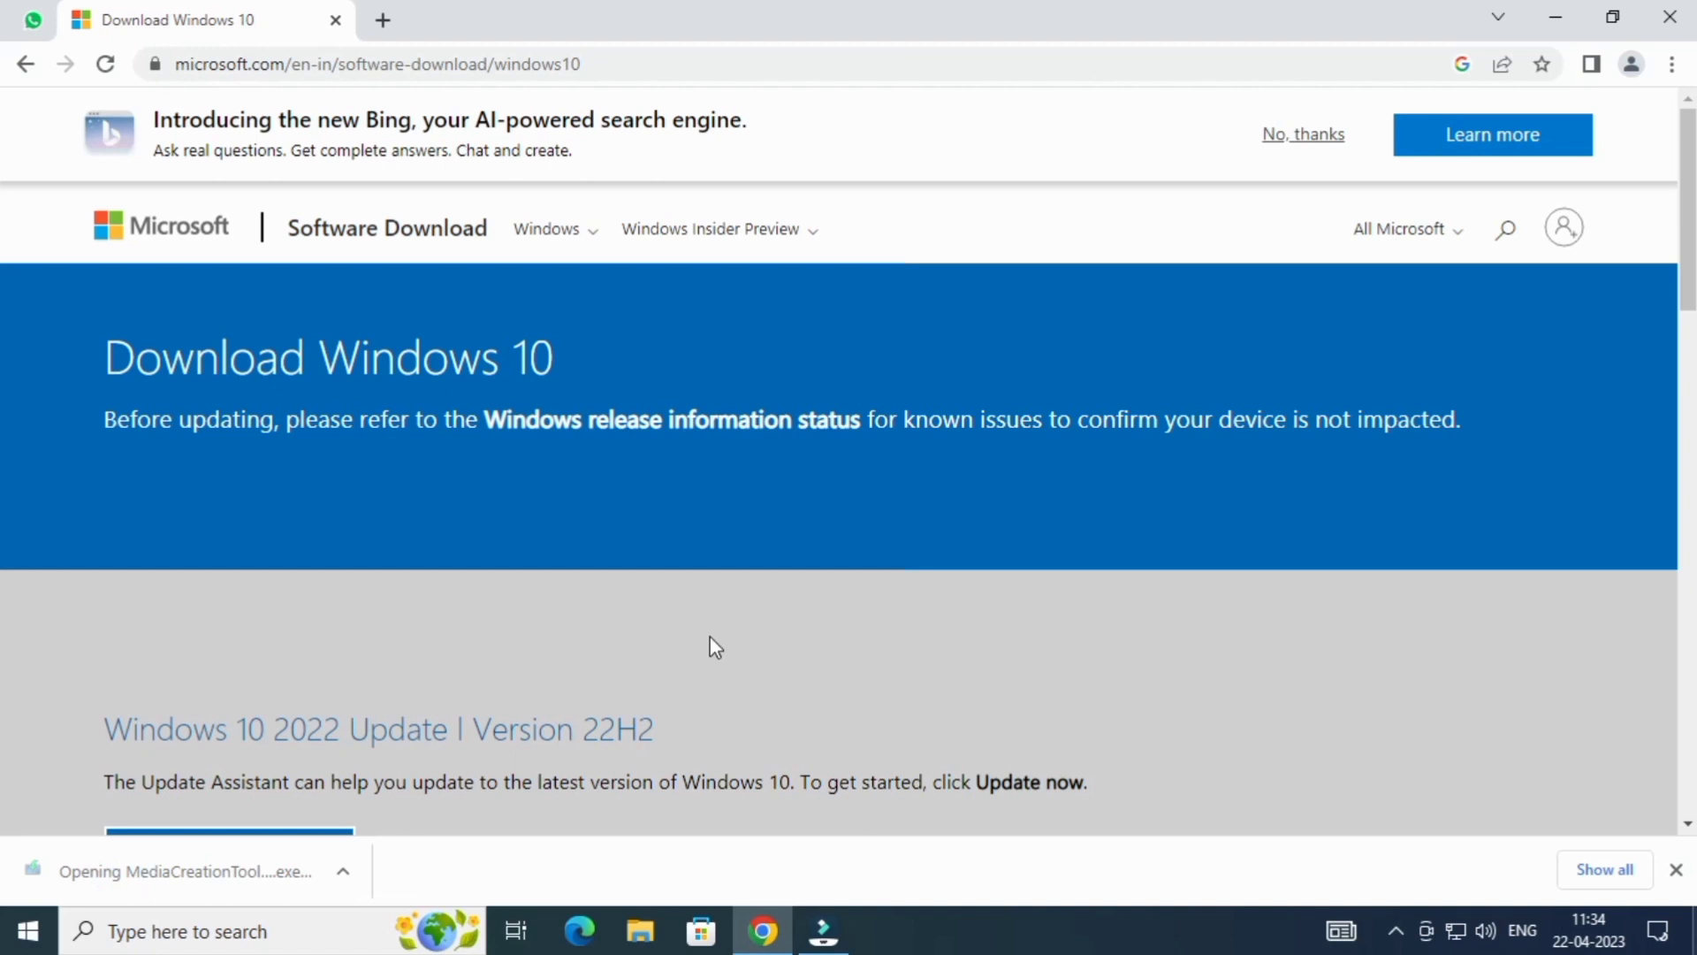
{"action": "left_click", "coordinate": [1551, 16]}
{"action": "right_click", "coordinate": [734, 476]}
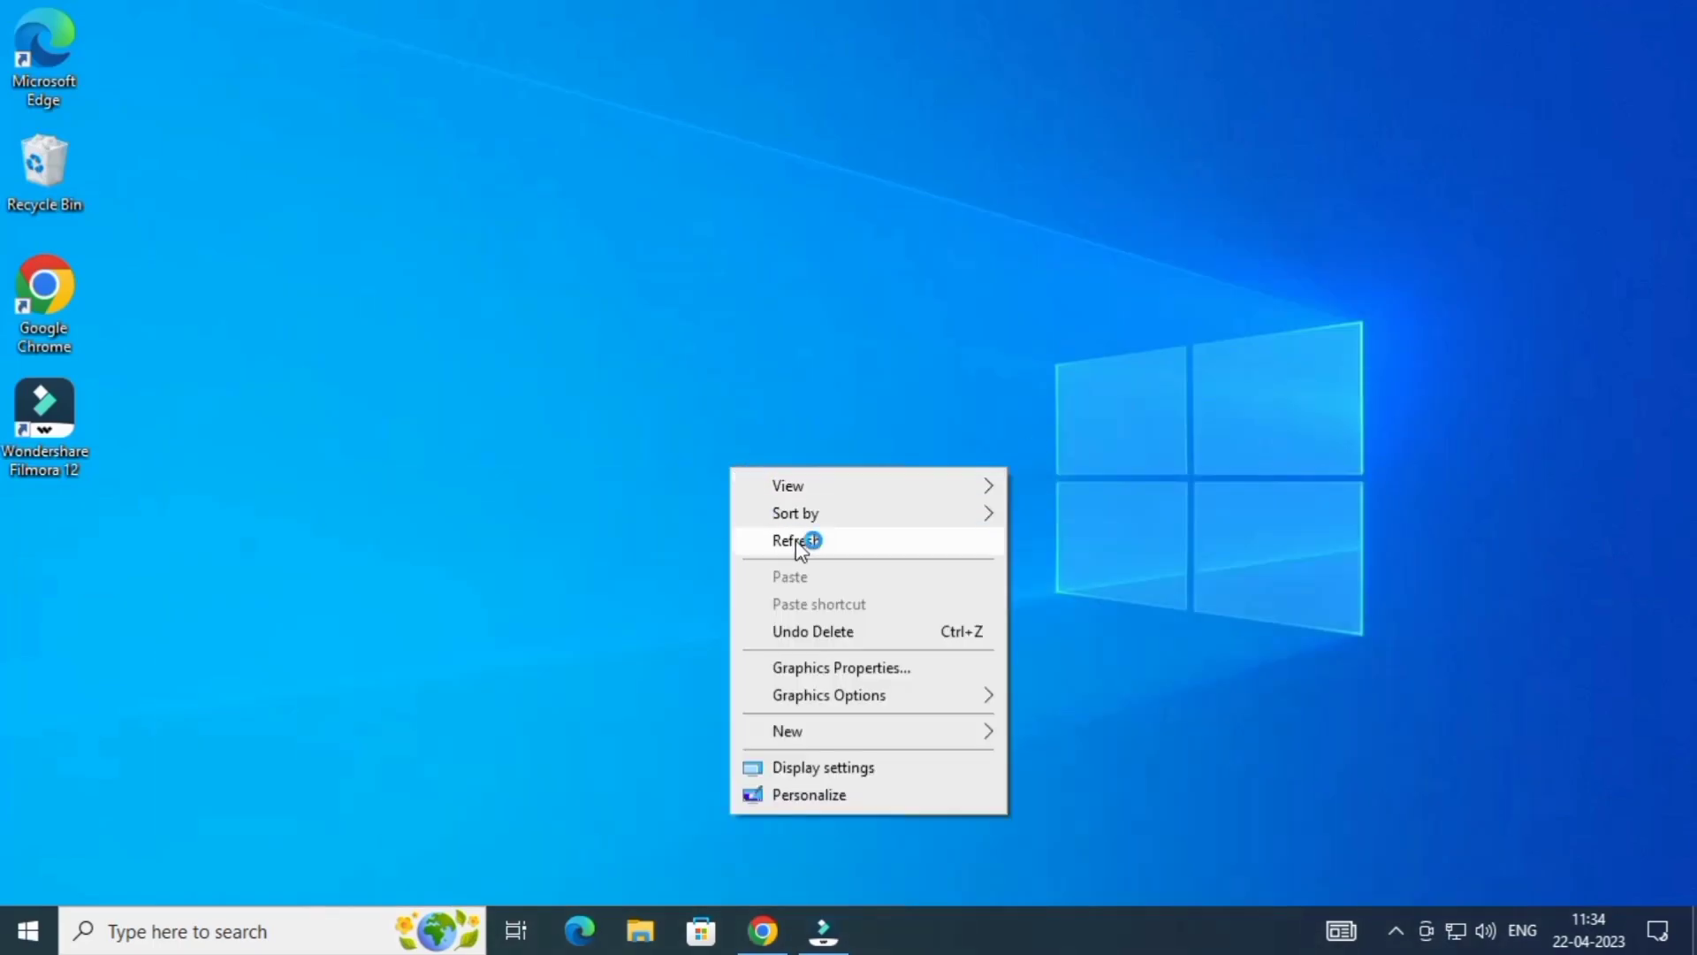
{"action": "left_click", "coordinate": [808, 541]}
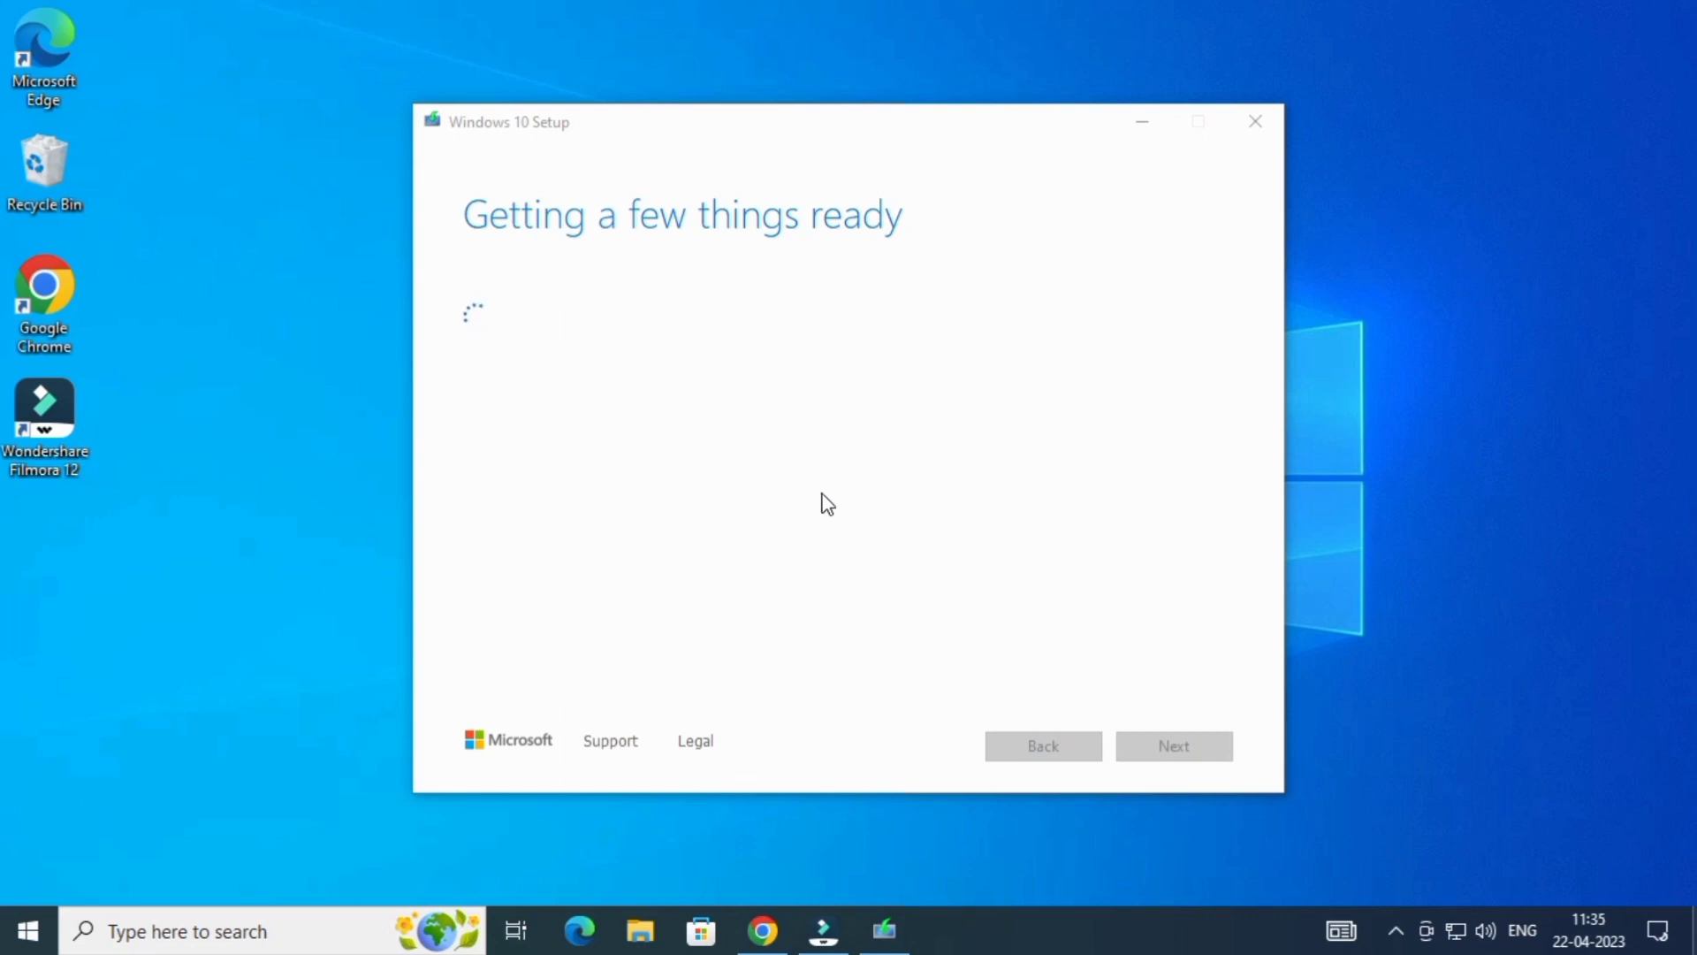
{"action": "right_click", "coordinate": [1423, 283]}
{"action": "left_click", "coordinate": [1470, 353]}
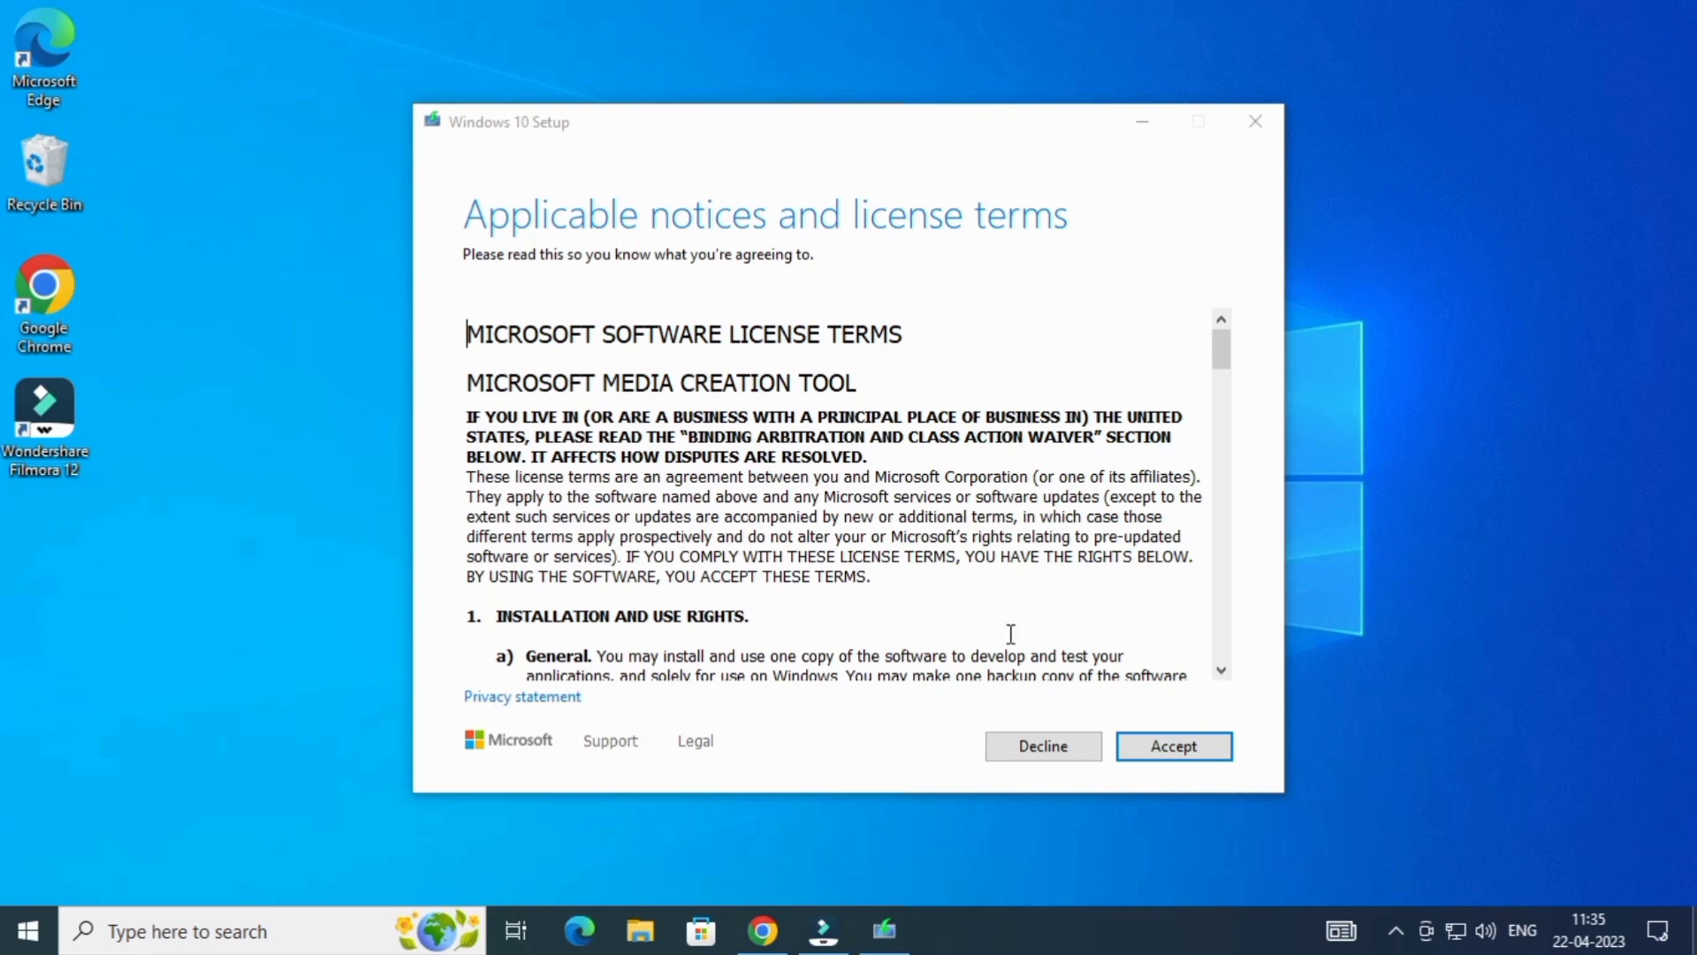
- Accept the Microsoft Media Creation Tool license terms
{"action": "left_click", "coordinate": [1172, 754]}
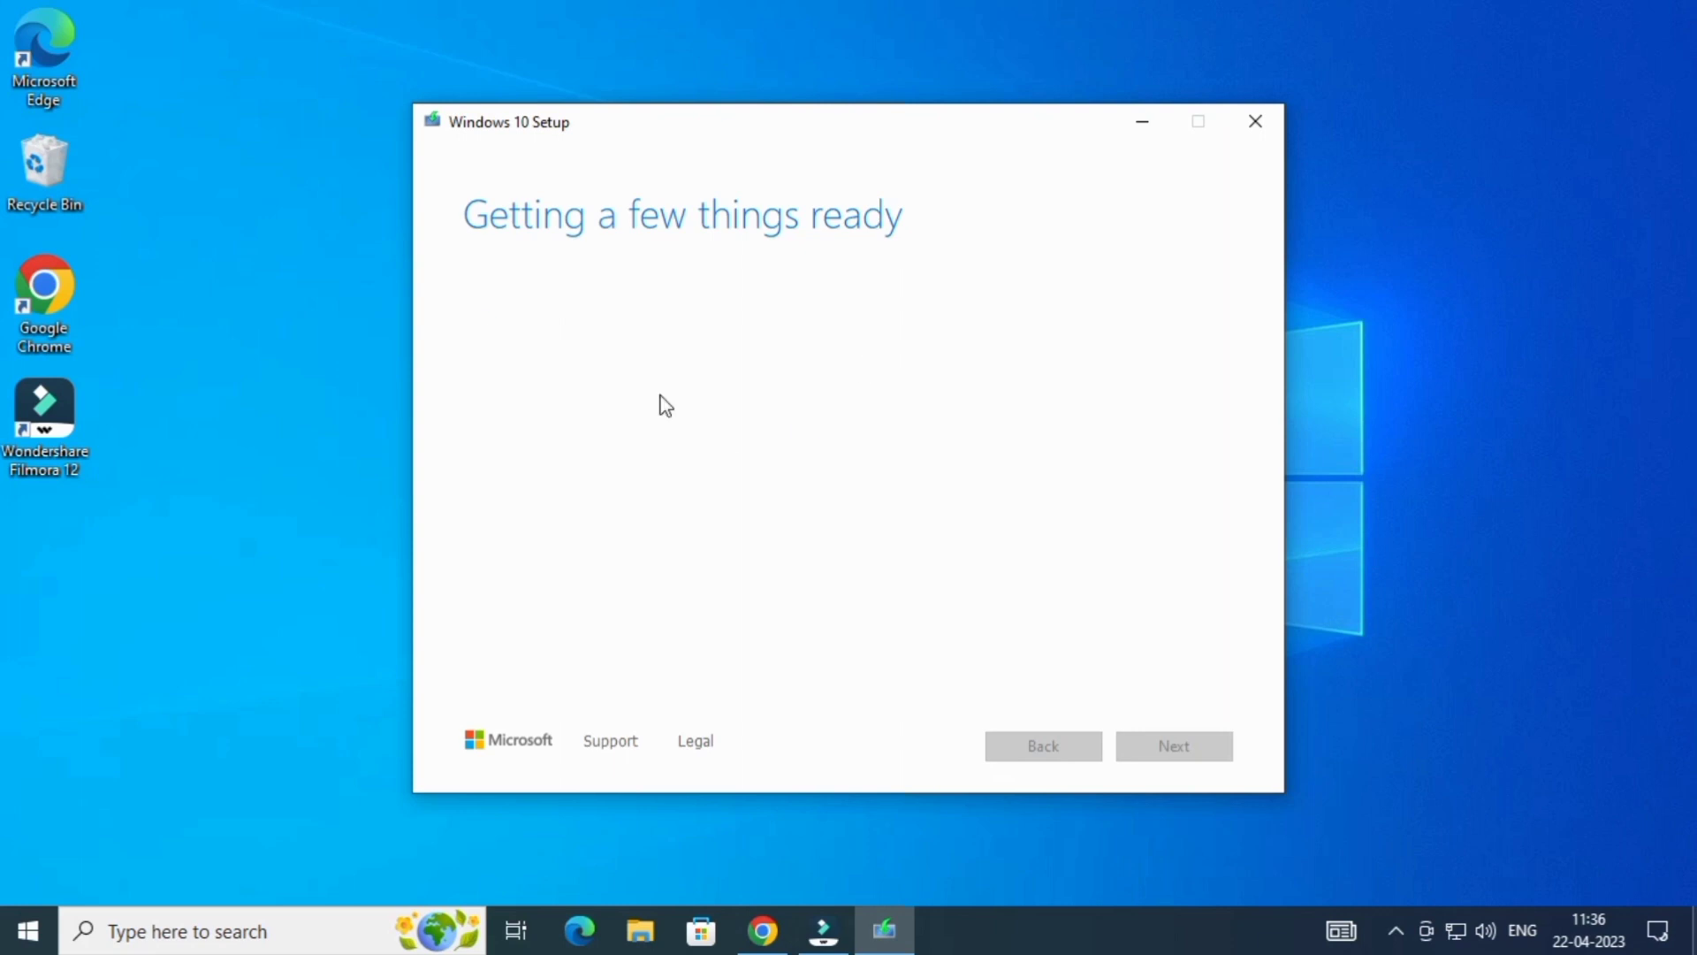
{"action": "left_click", "coordinate": [1397, 329]}
{"action": "right_click", "coordinate": [1365, 291]}
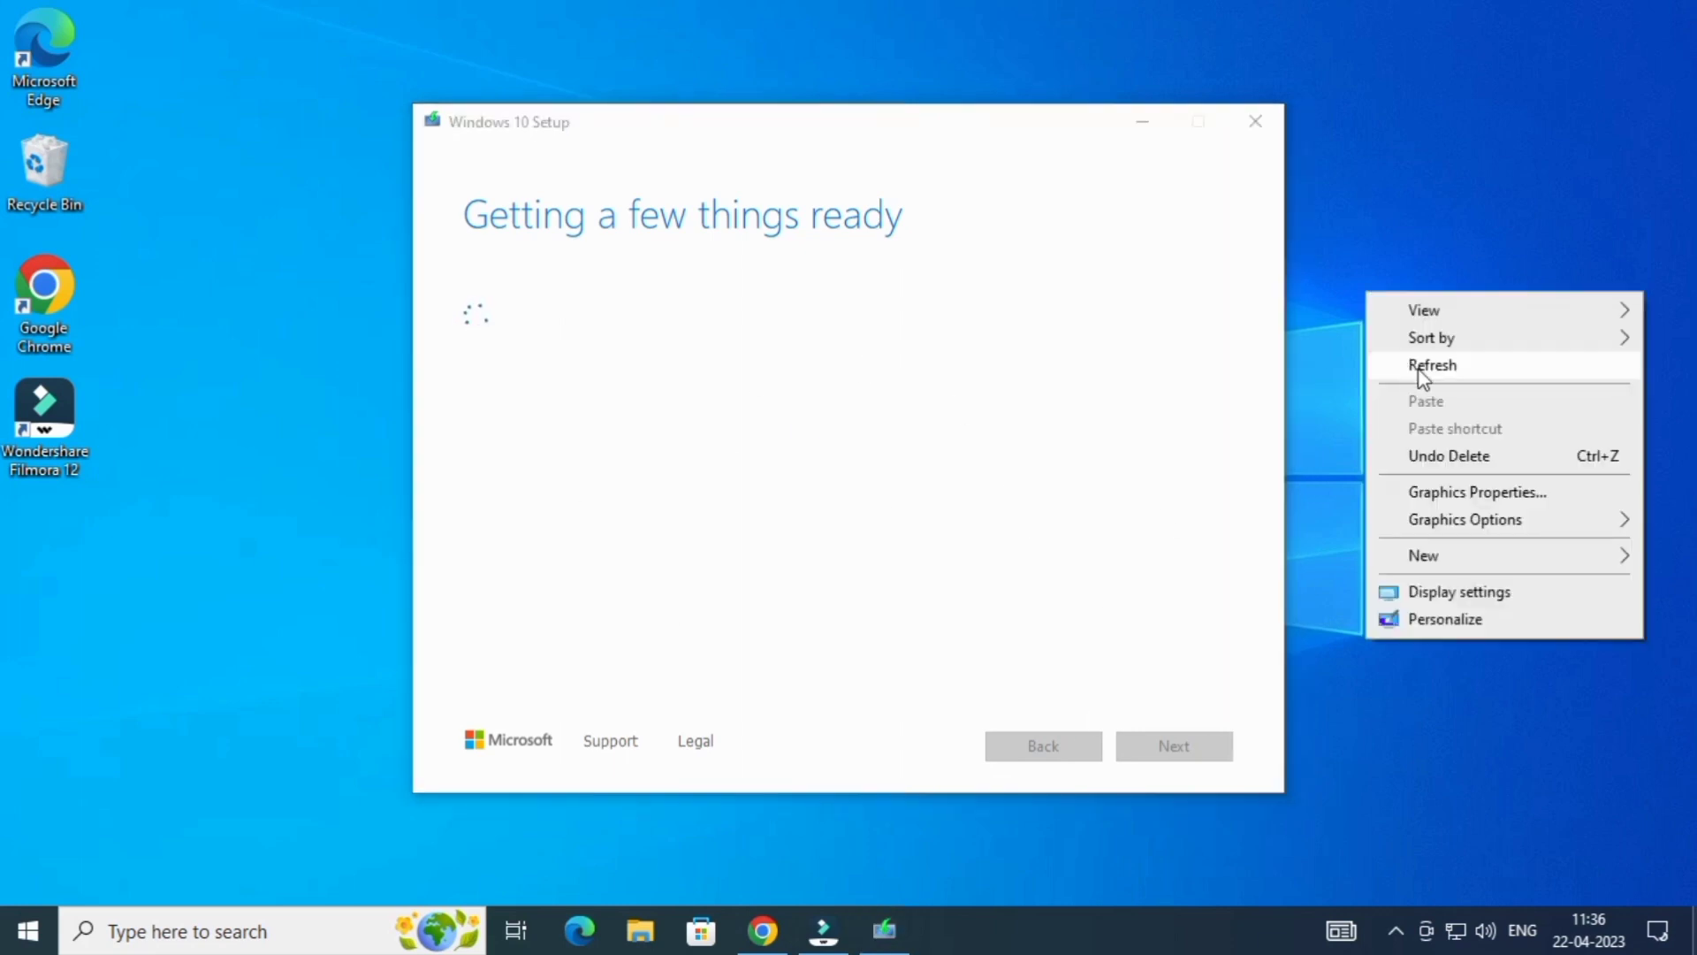
{"action": "left_click", "coordinate": [1421, 368]}
{"action": "right_click", "coordinate": [1422, 334]}
{"action": "left_click", "coordinate": [1478, 408]}
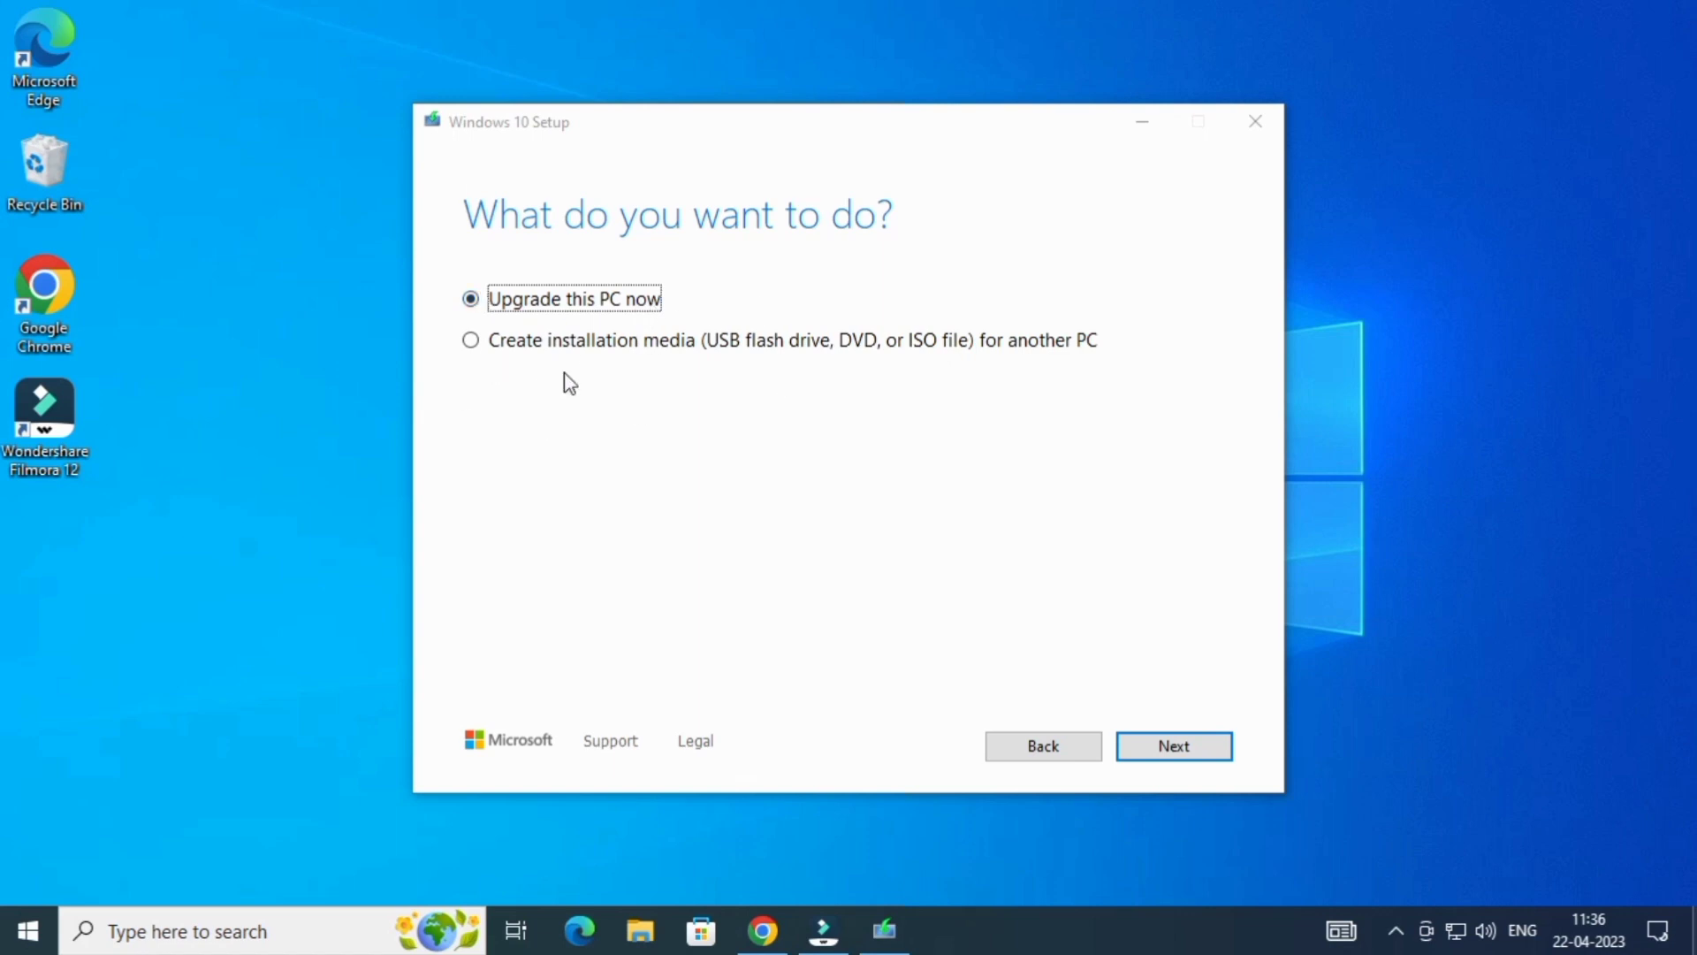
- Choose to create installation media (USB flash drive, DVD, or ISO file) for another PC and continue
{"action": "left_click", "coordinate": [472, 347]}
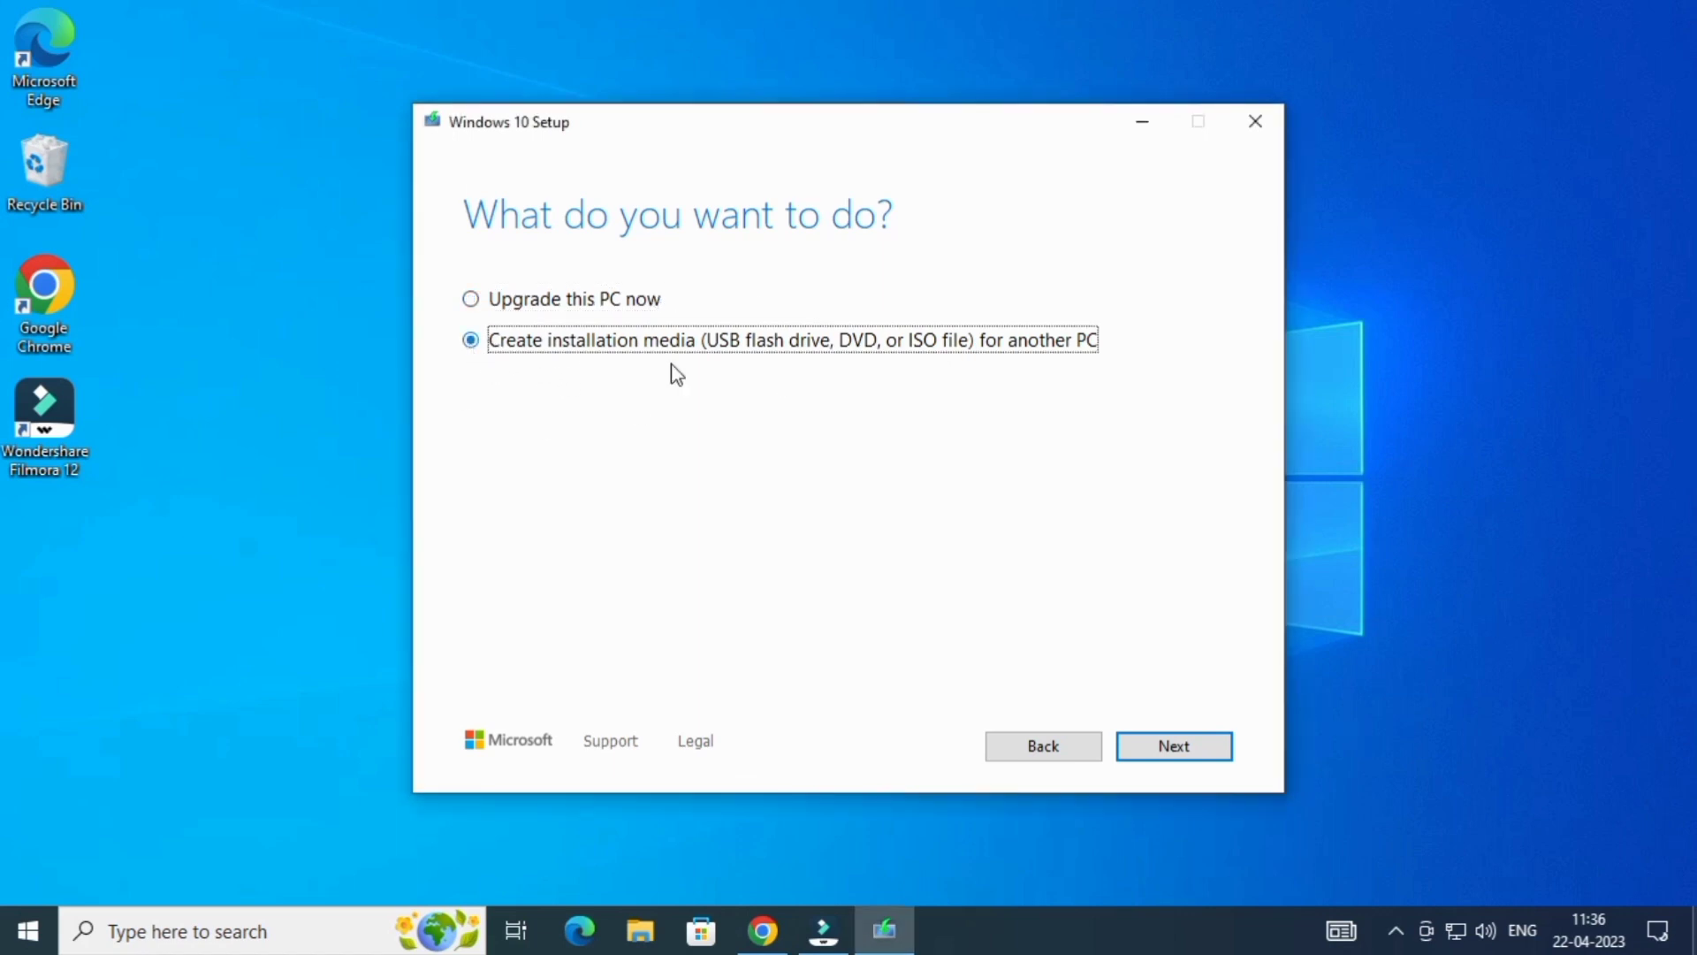
{"action": "left_click", "coordinate": [1179, 748]}
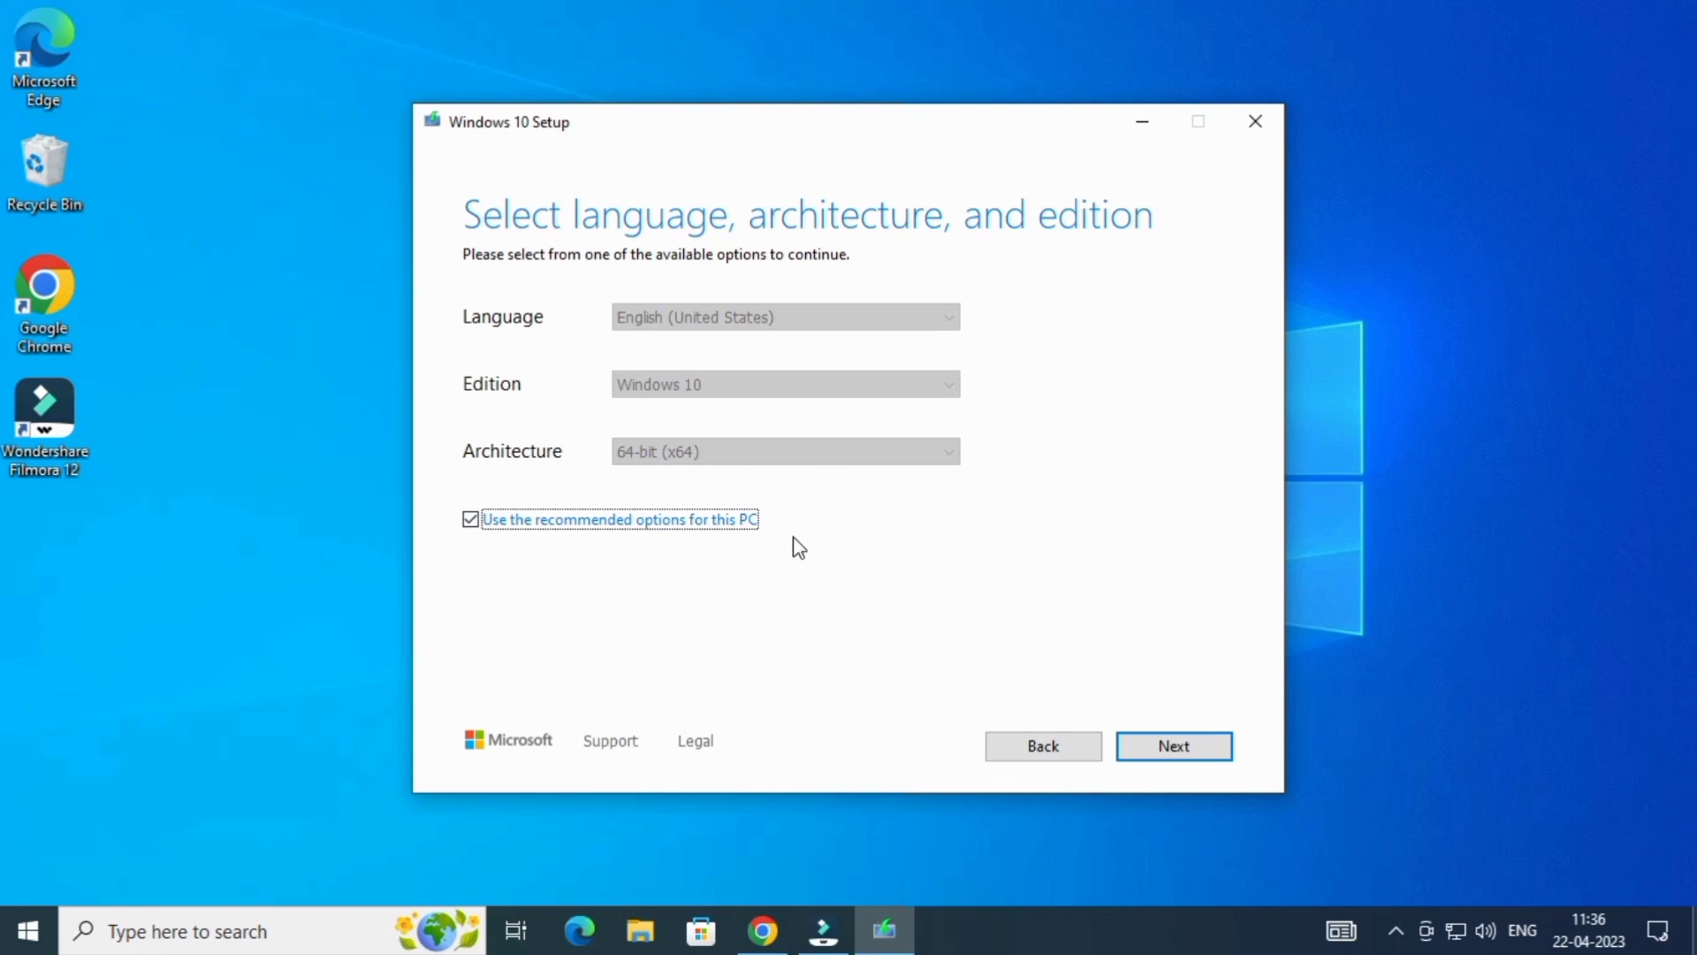
- Turn off the recommended options for this PC, set the architecture to Both, and continue
{"action": "left_click", "coordinate": [474, 521]}
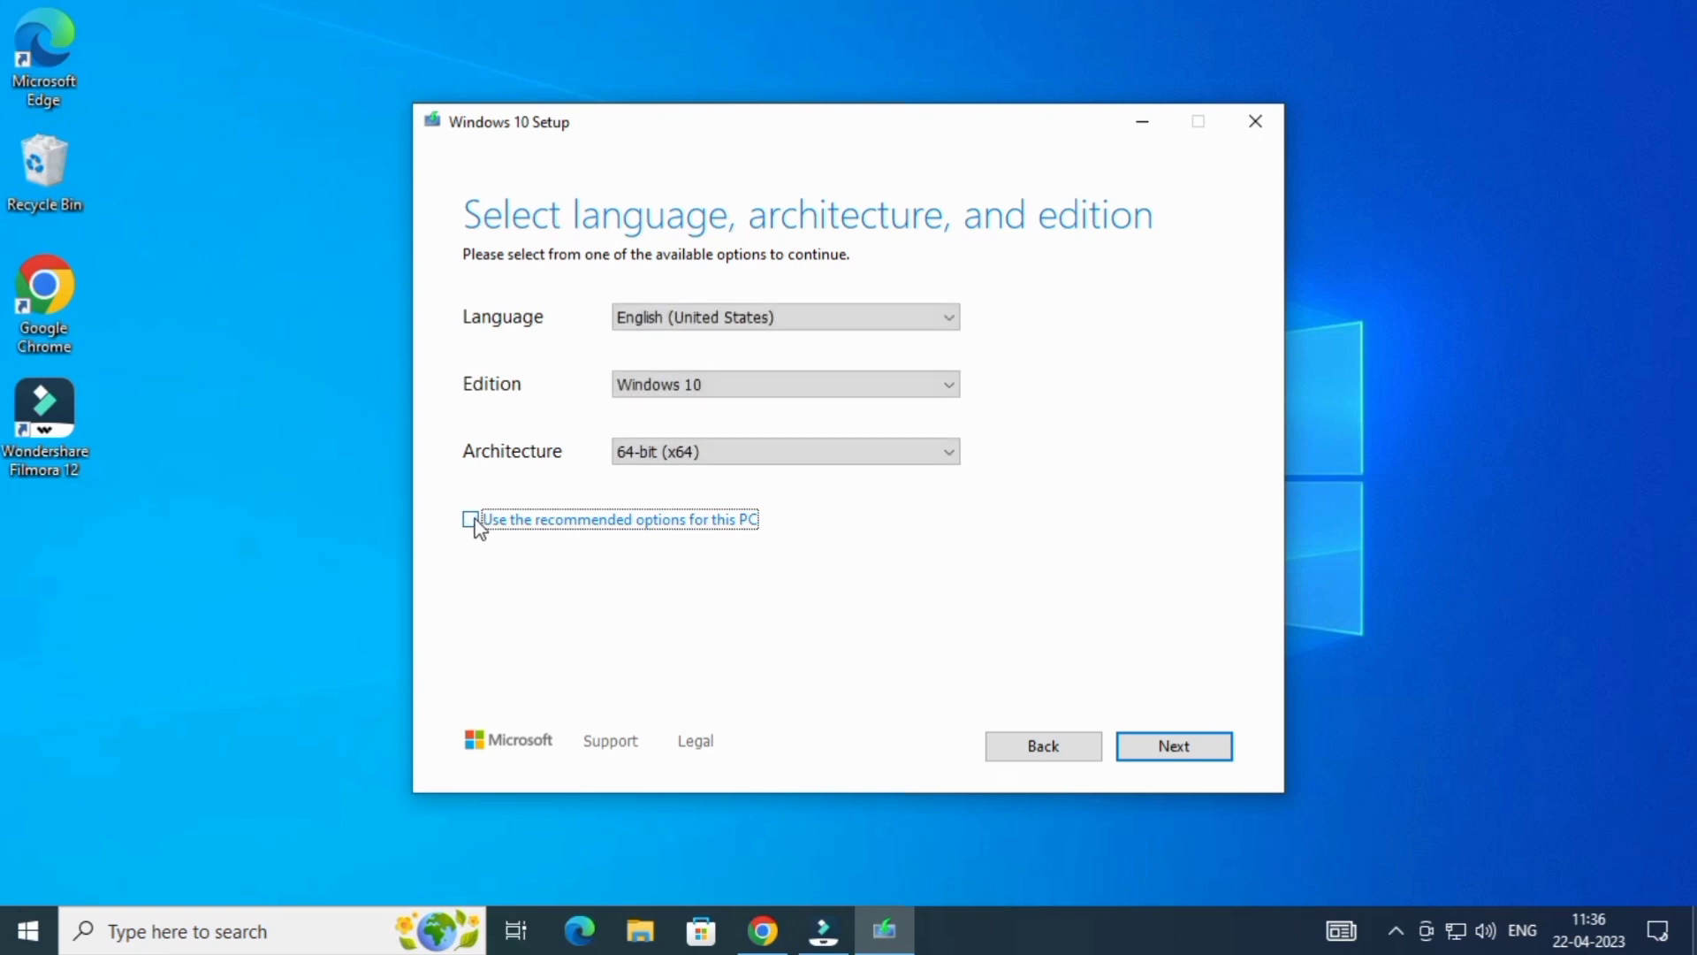
{"action": "left_click", "coordinate": [726, 453]}
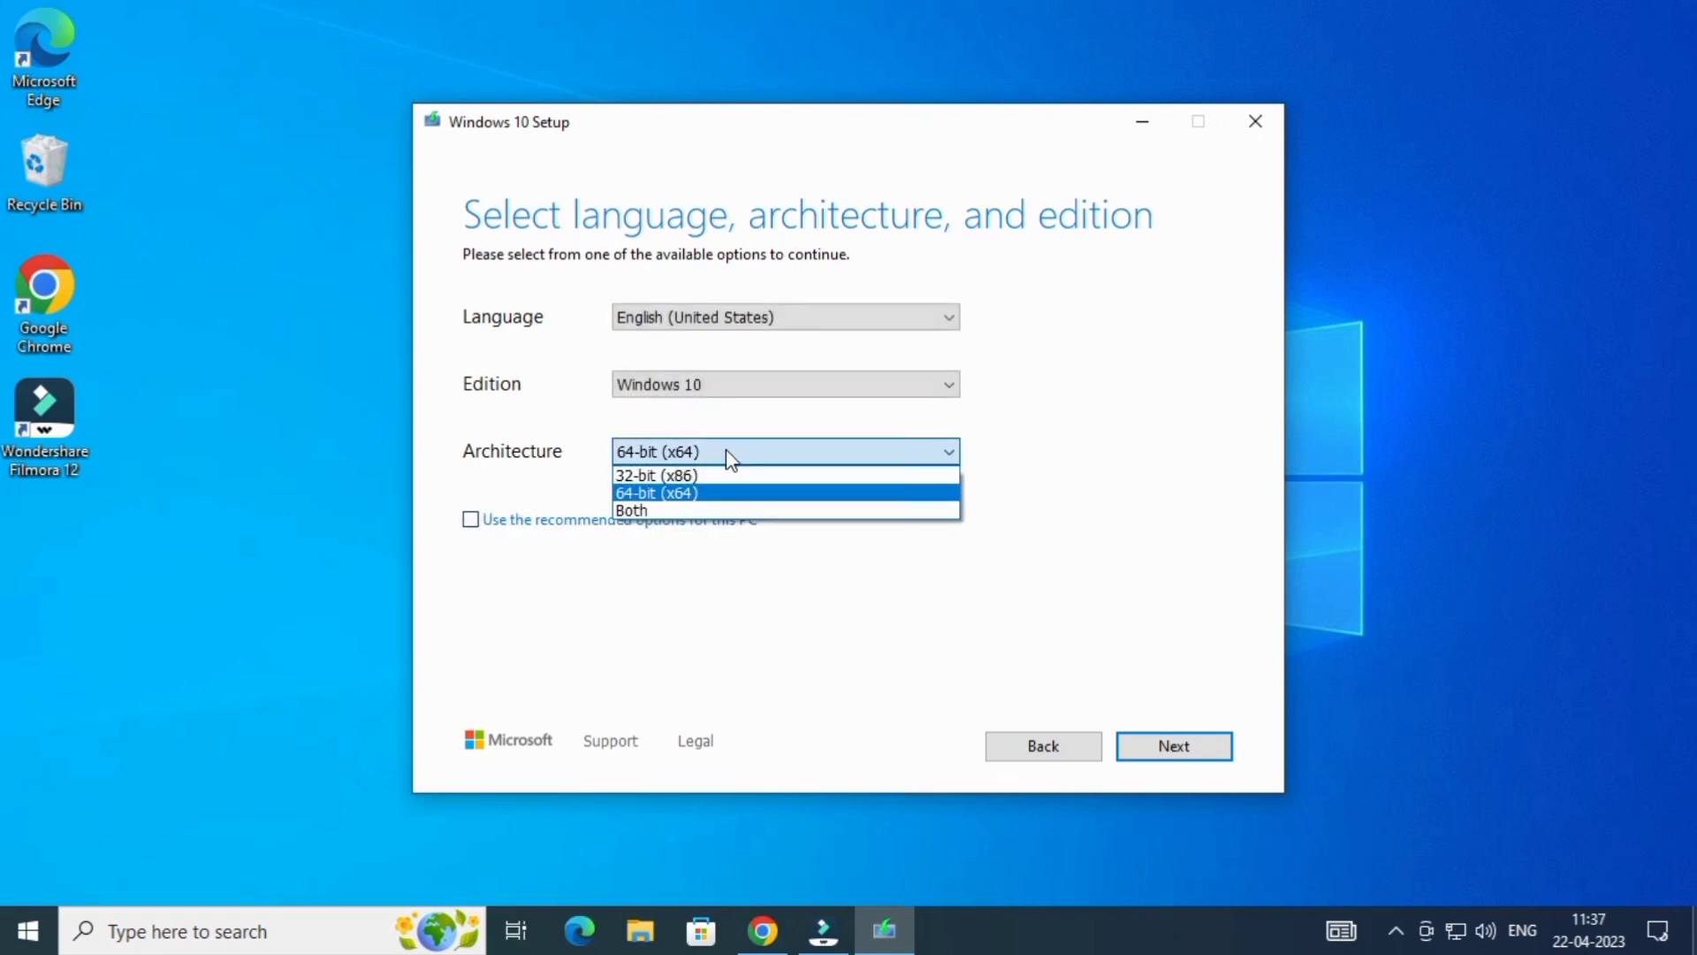
{"action": "left_click", "coordinate": [726, 451]}
{"action": "left_click", "coordinate": [726, 452]}
{"action": "left_click", "coordinate": [725, 452]}
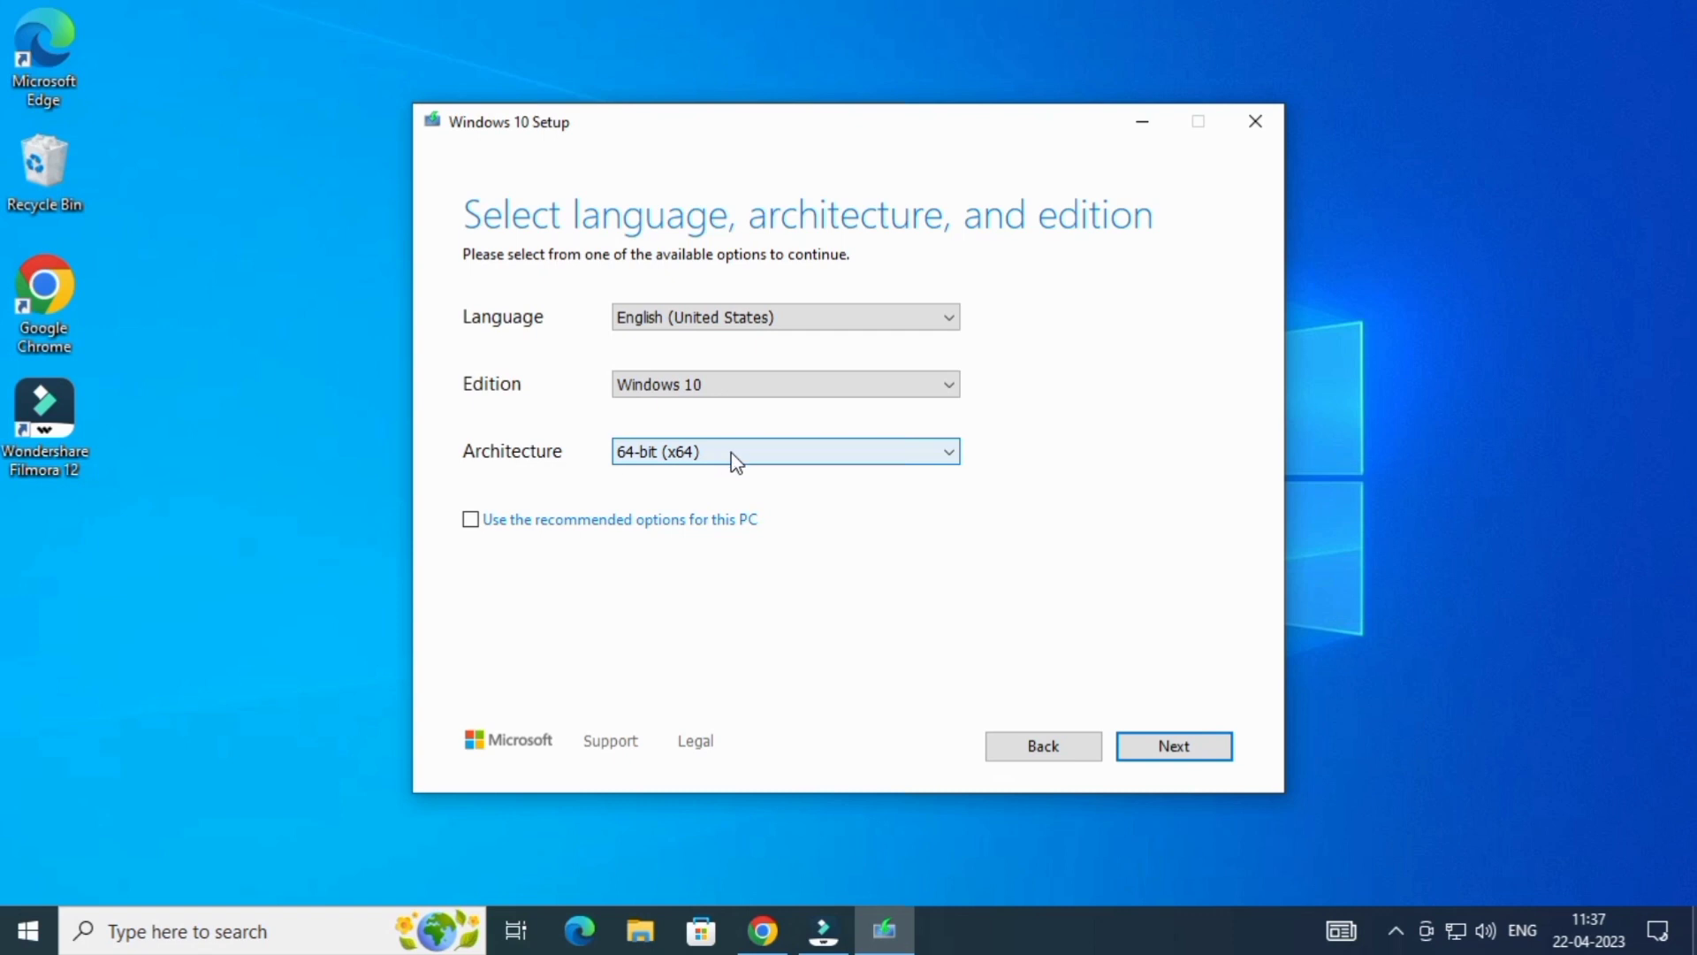
{"action": "left_click", "coordinate": [737, 461]}
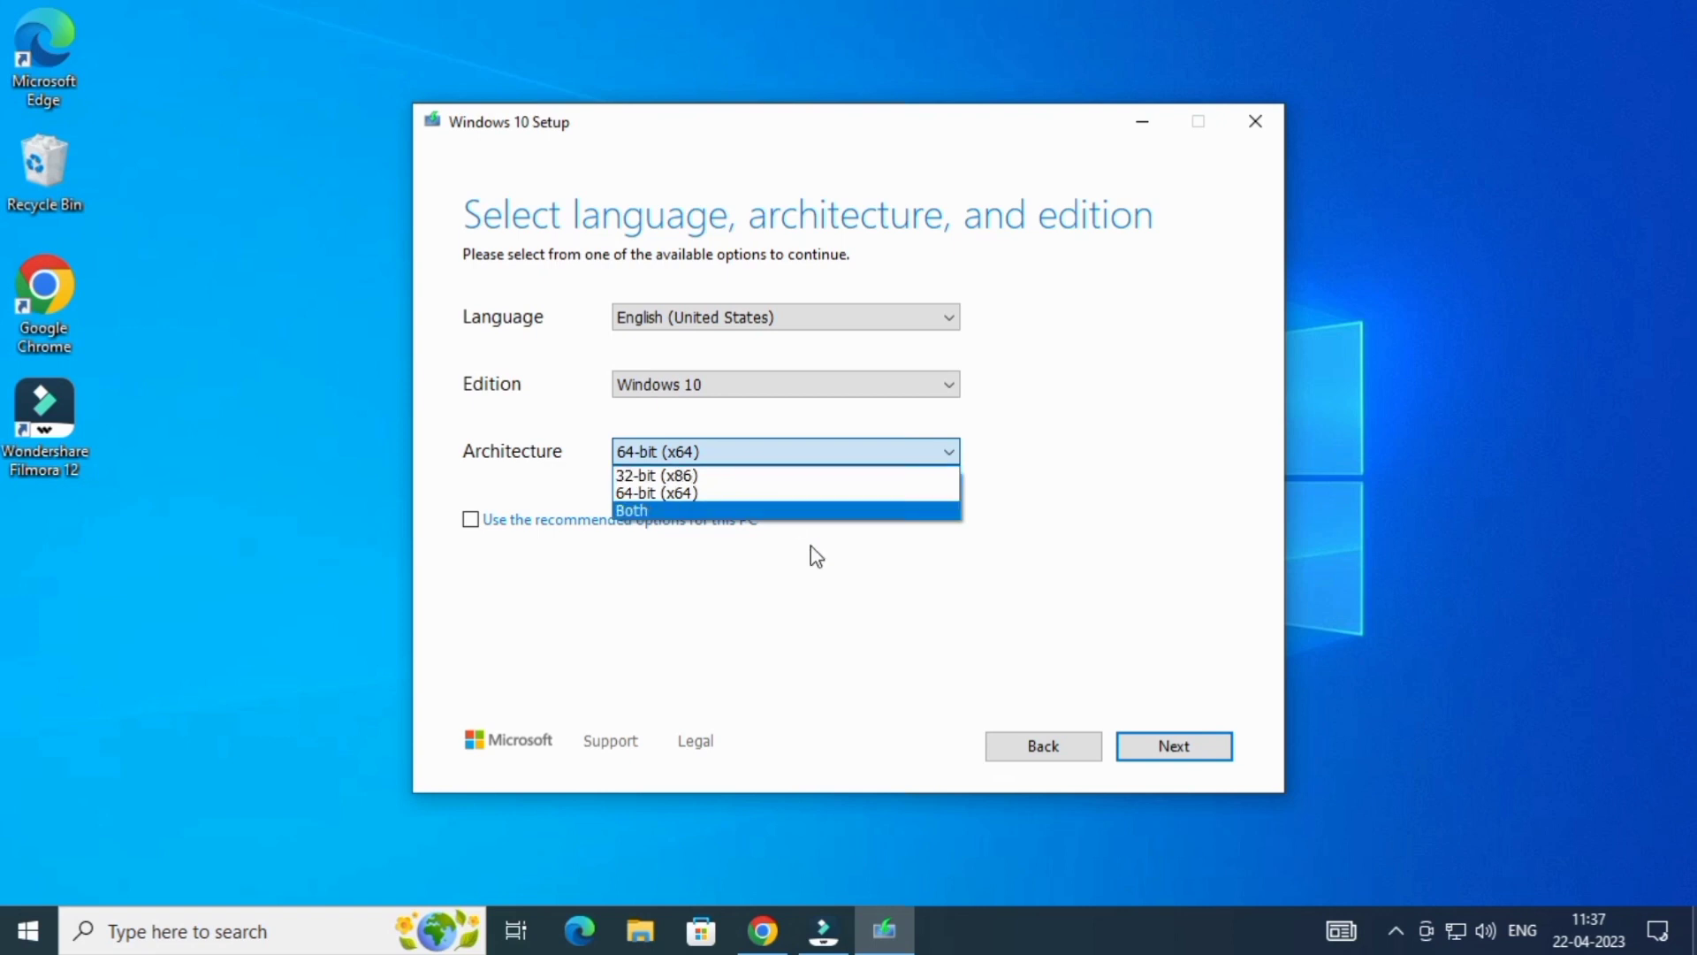
{"action": "left_click", "coordinate": [624, 509]}
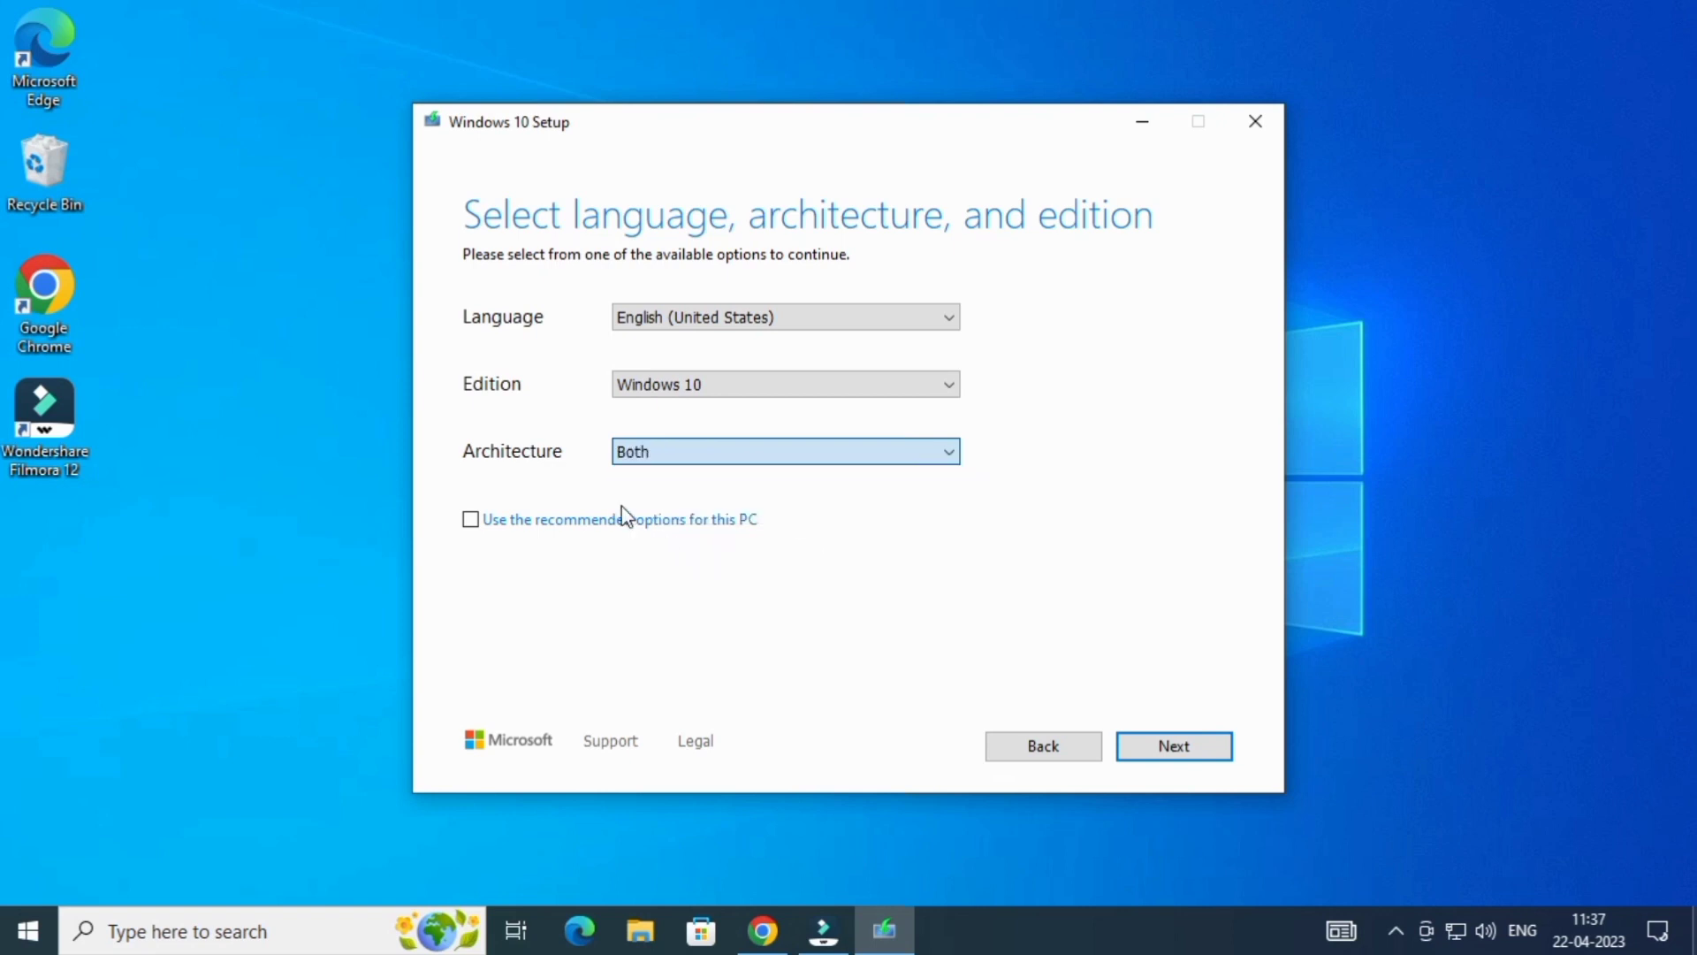
{"action": "left_click", "coordinate": [1148, 737]}
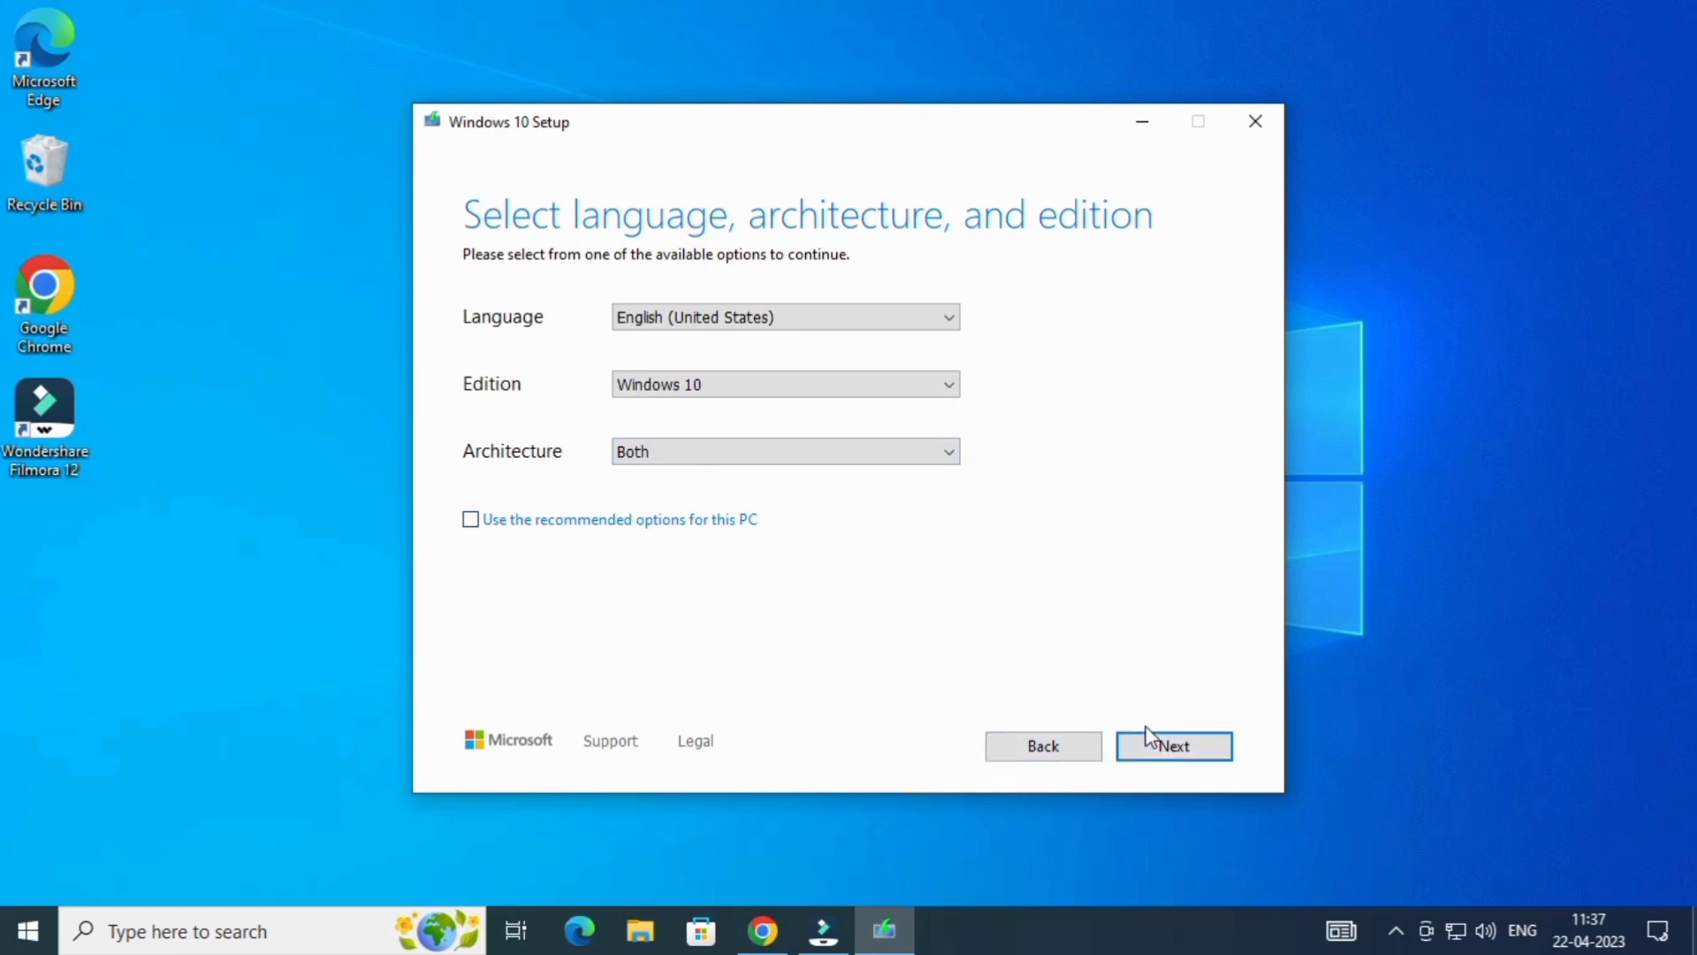
{"action": "left_click", "coordinate": [1179, 751]}
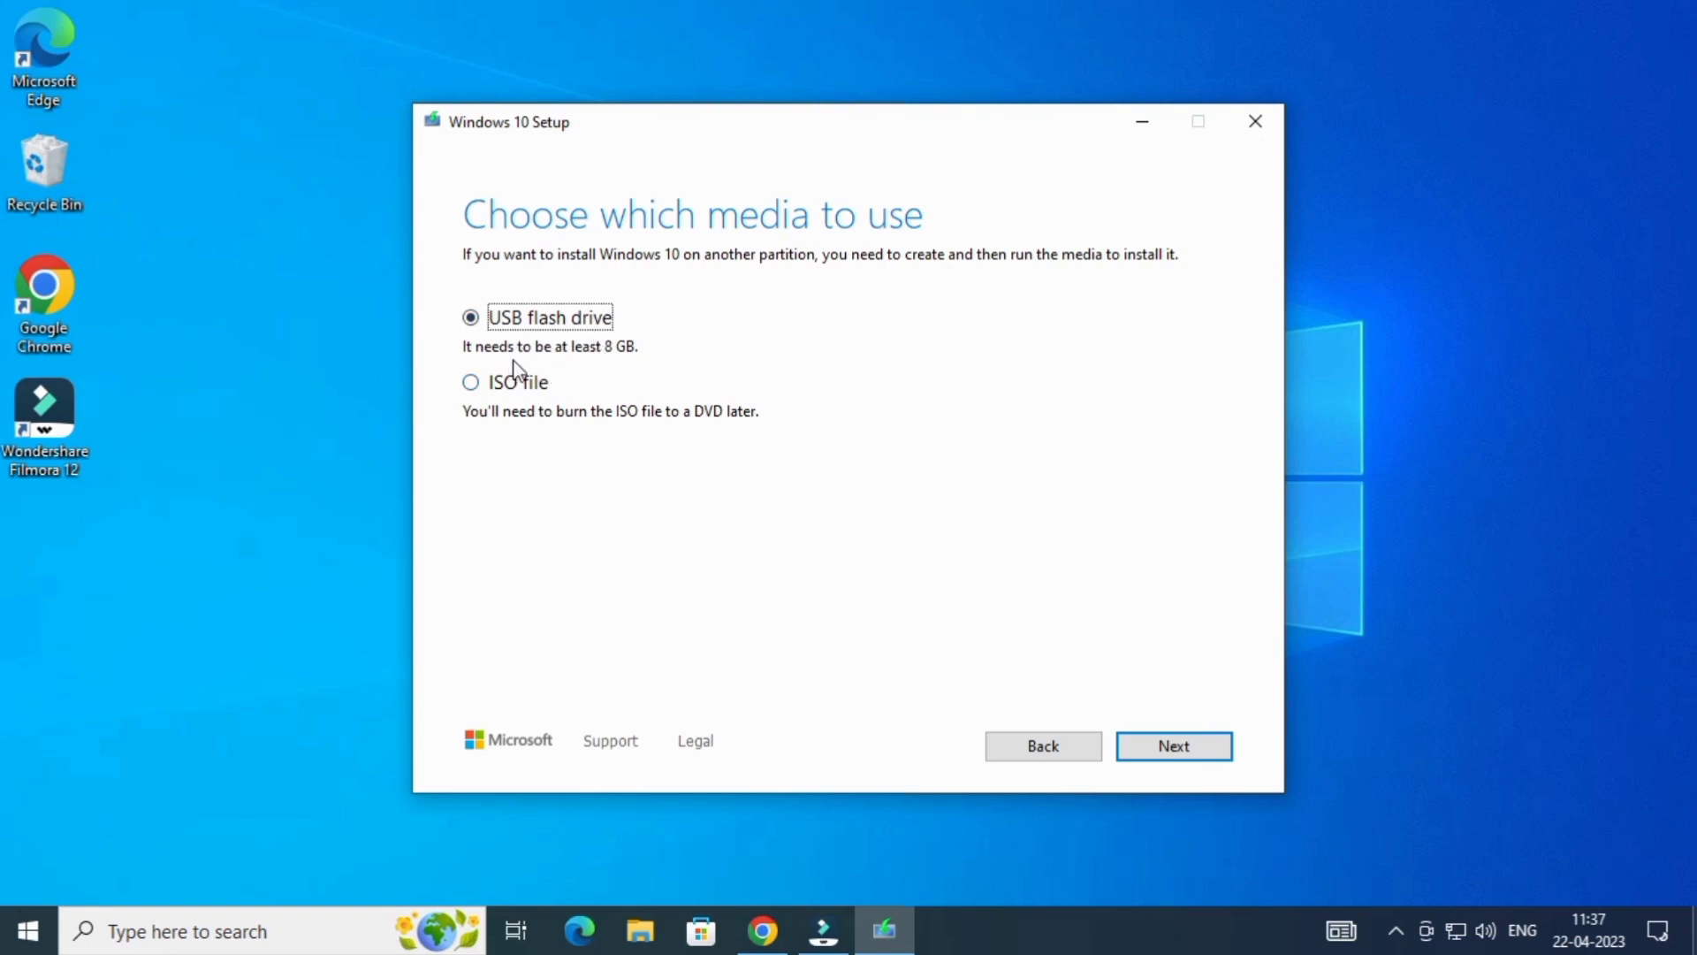
- Choose ISO file as the media and save it to the Desktop as "Windows 10 iso"
{"action": "left_click", "coordinate": [471, 383]}
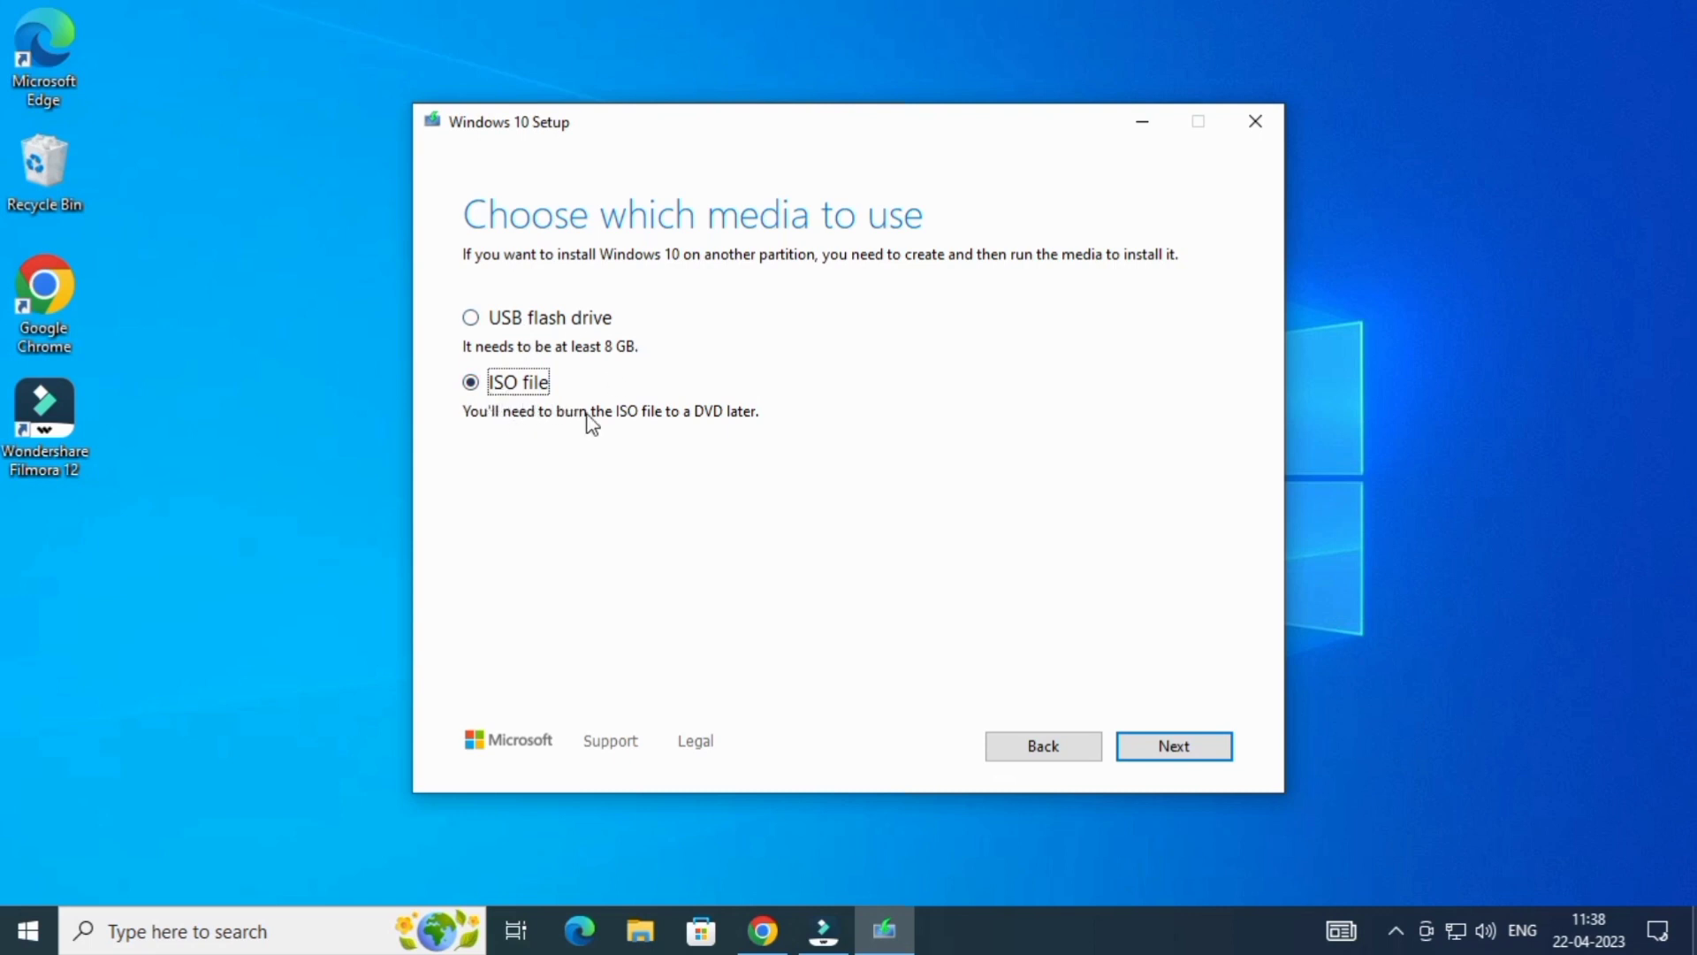
{"action": "left_click", "coordinate": [1178, 752]}
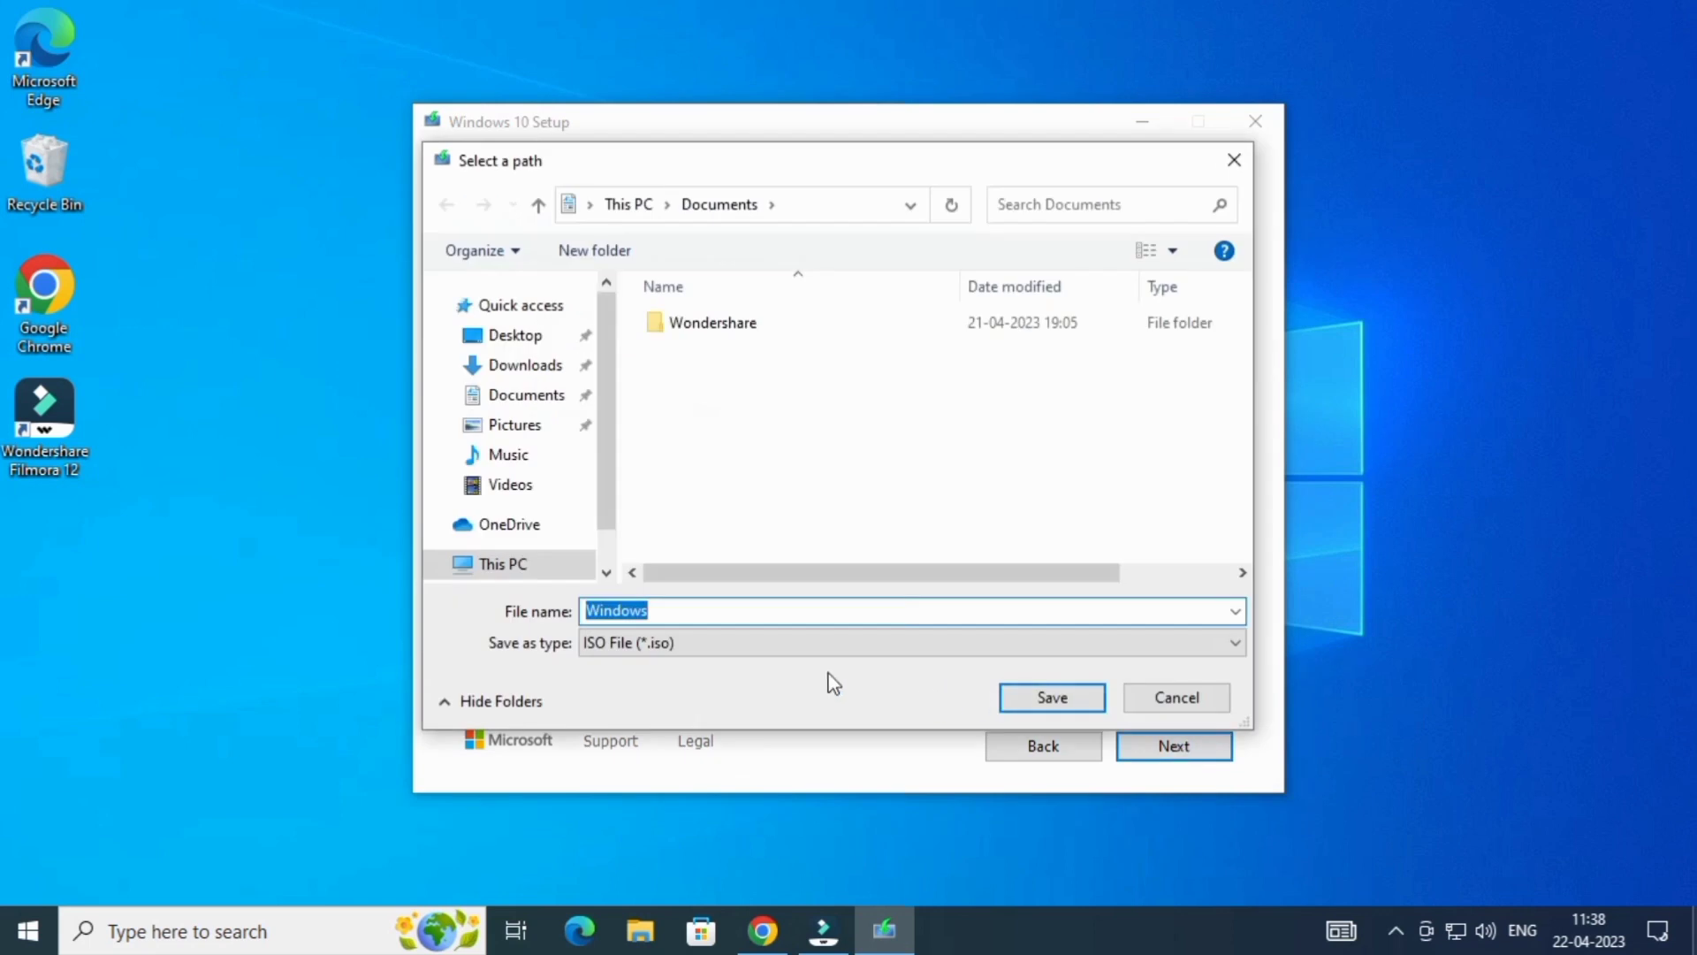
{"action": "left_click", "coordinate": [774, 609]}
{"action": "type", "text": "10 iso"}
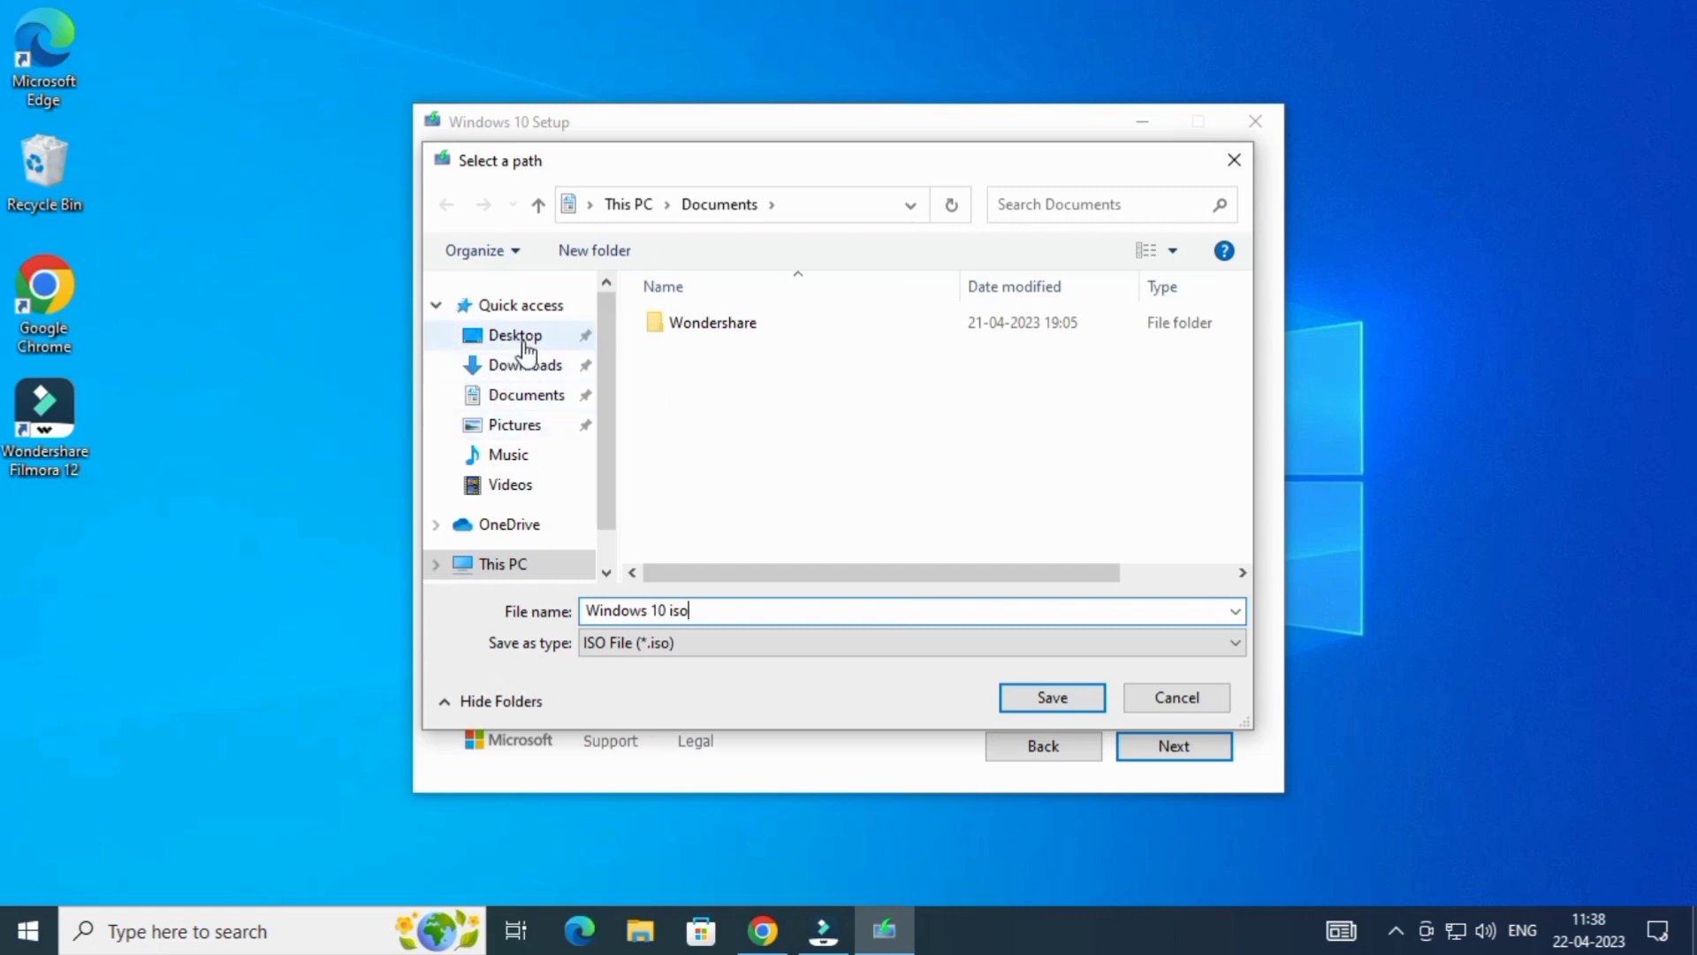
{"action": "left_click", "coordinate": [517, 346]}
{"action": "left_click", "coordinate": [1057, 695]}
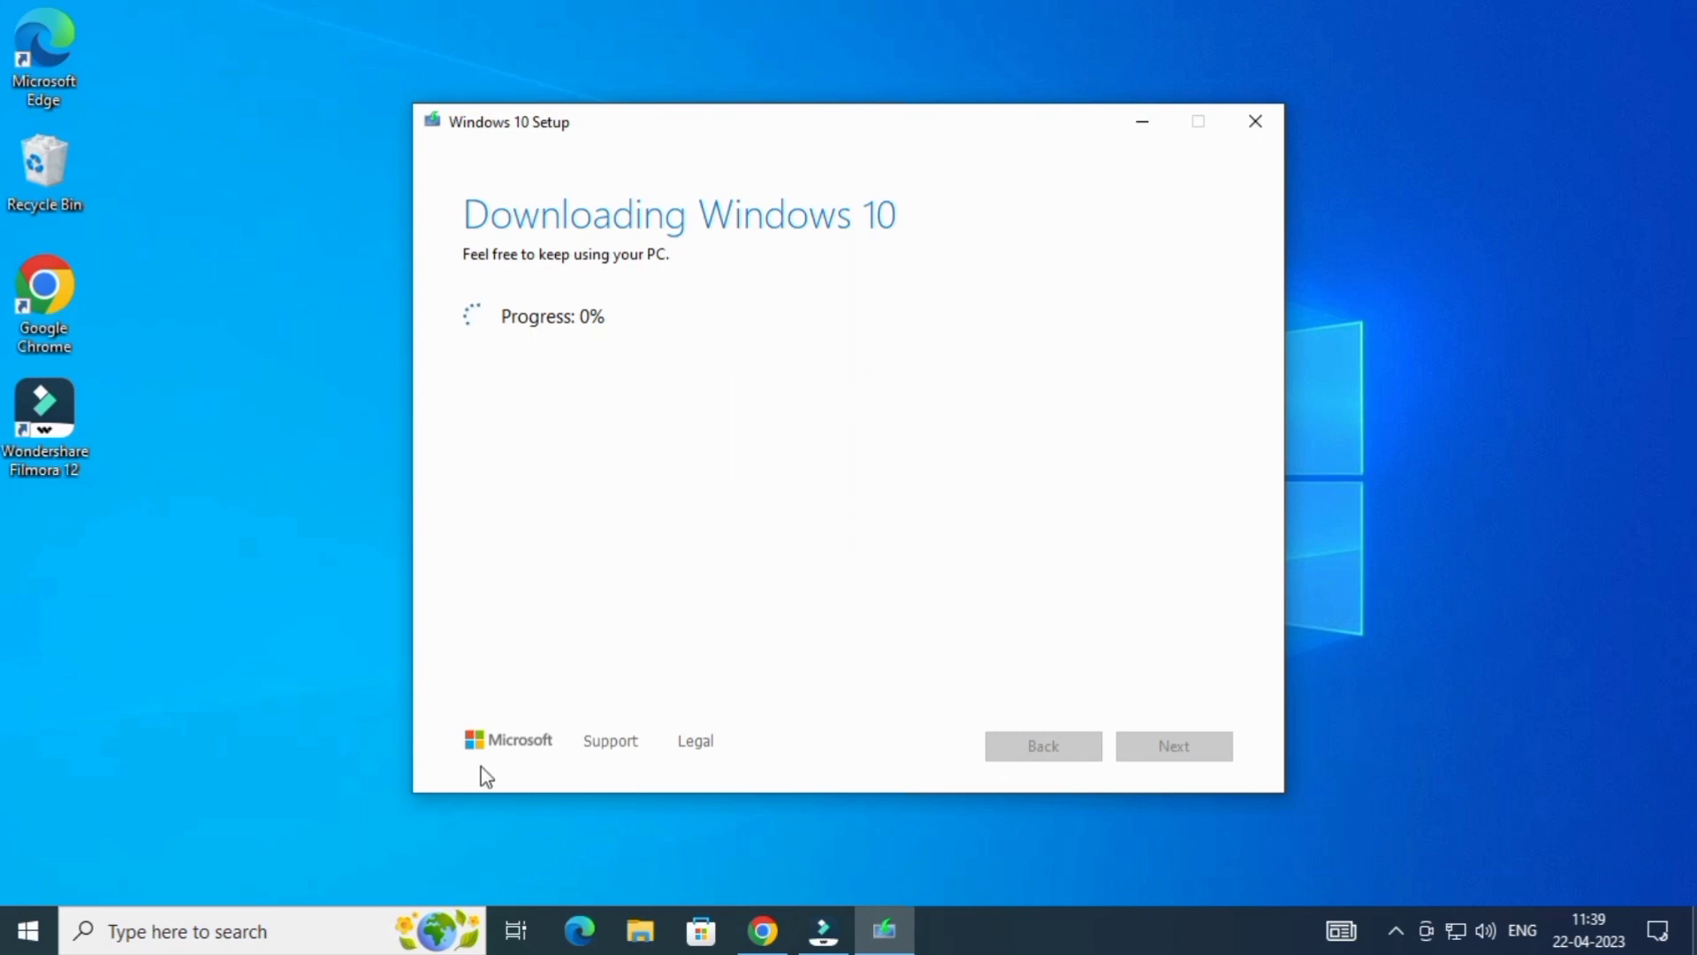
{"action": "key", "text": "alt+Tab"}
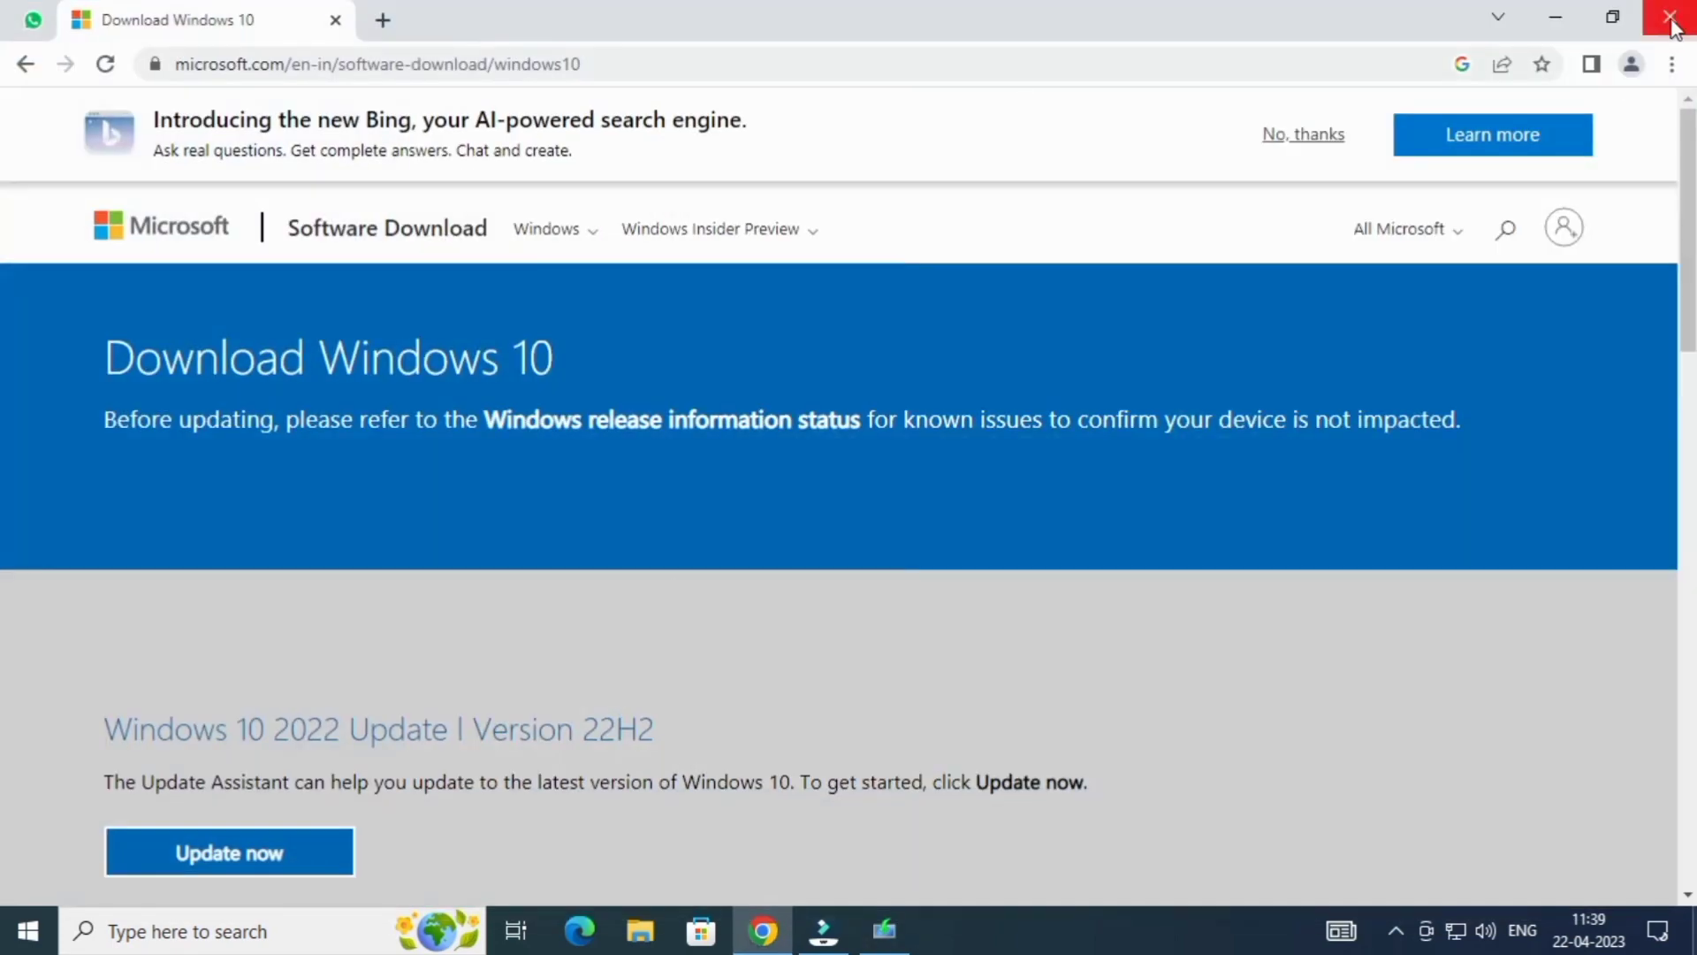
{"action": "left_click", "coordinate": [1556, 17]}
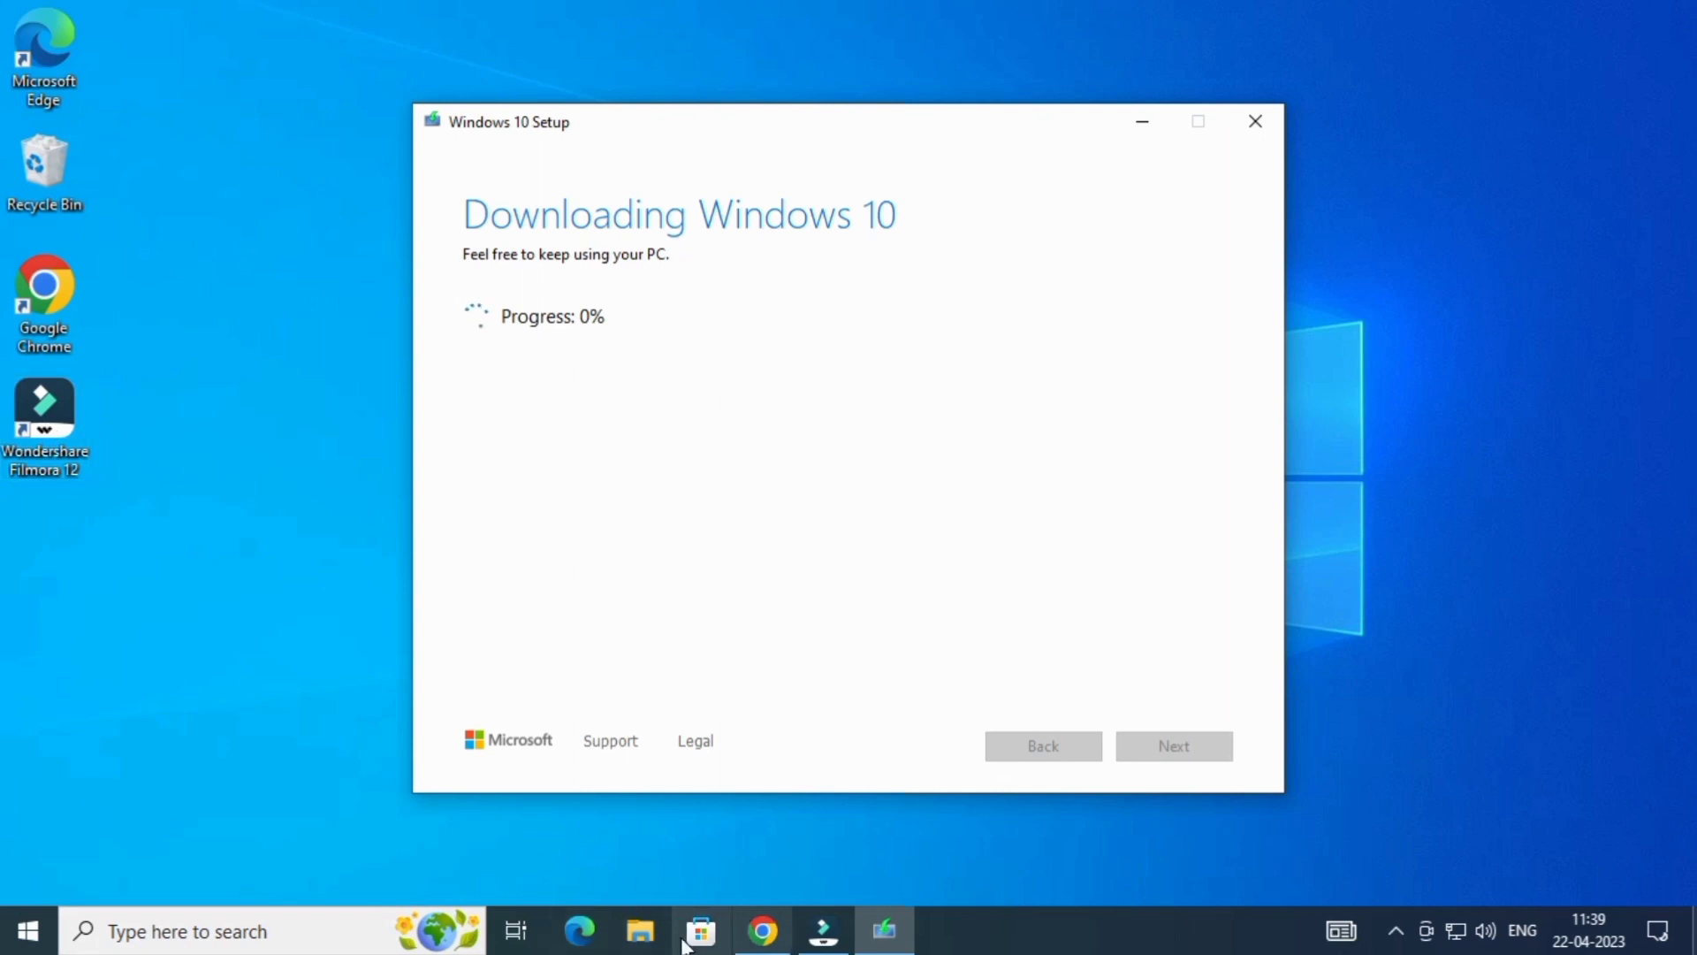
{"action": "key", "text": "alt+Tab"}
{"action": "key", "text": "alt+Tab"}
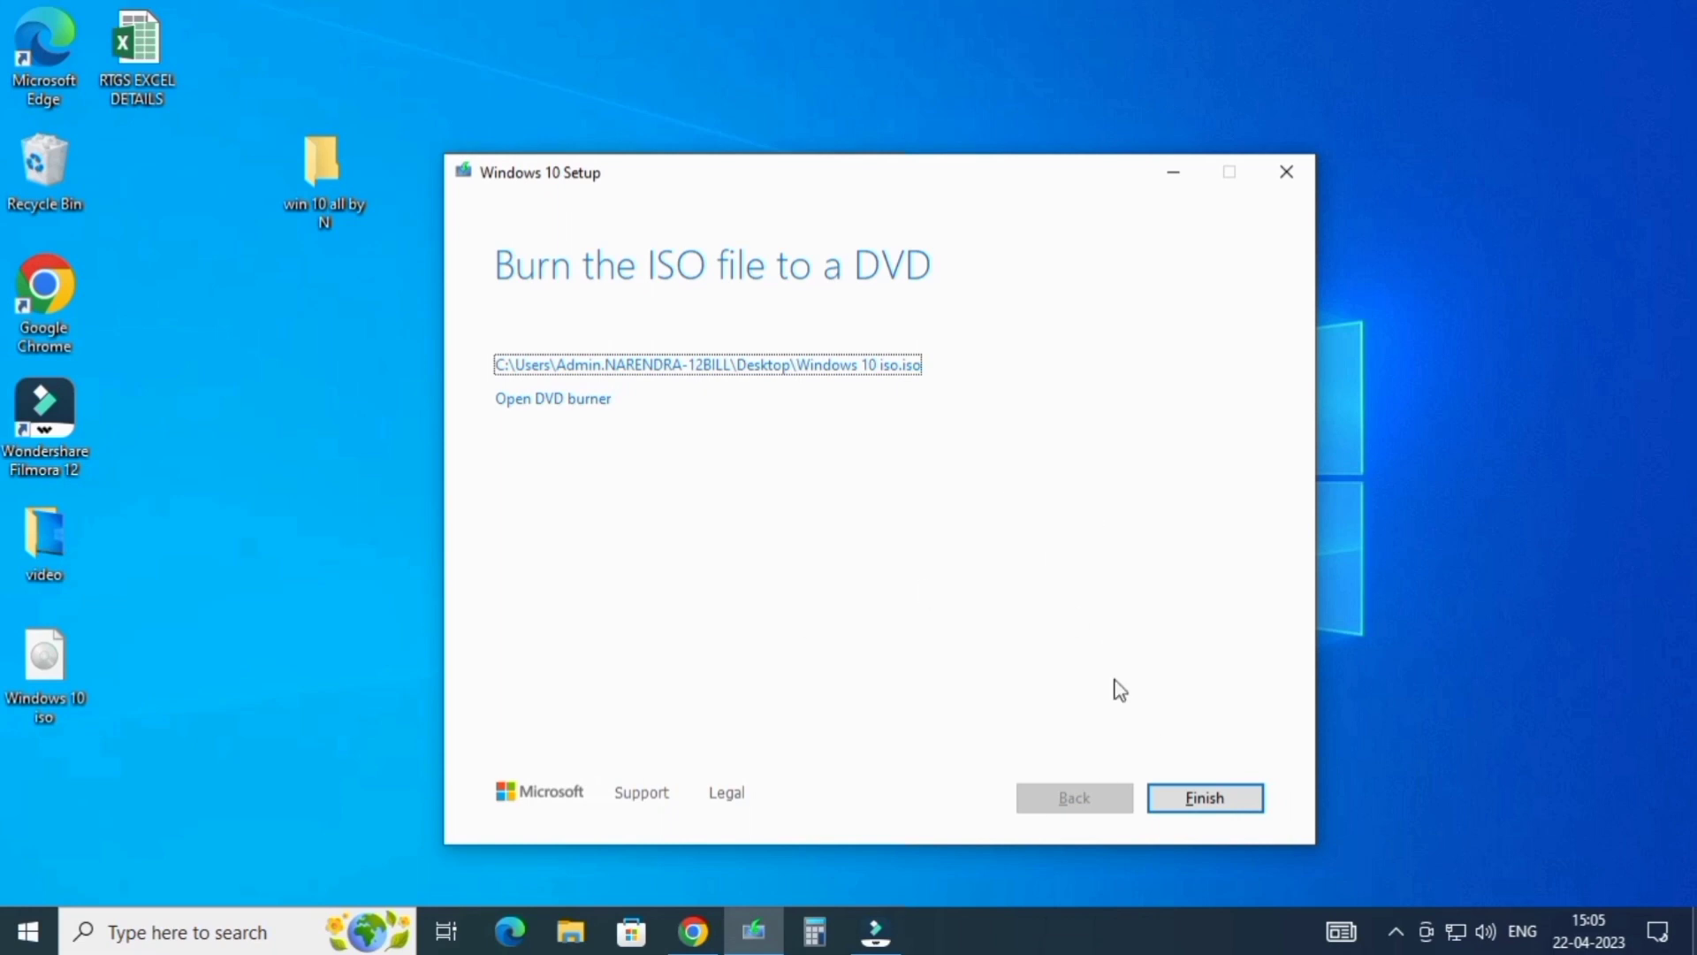
- Finish the Windows 10 Setup wizard and move the Windows 10 iso file to the middle of the desktop
{"action": "left_click", "coordinate": [1206, 798]}
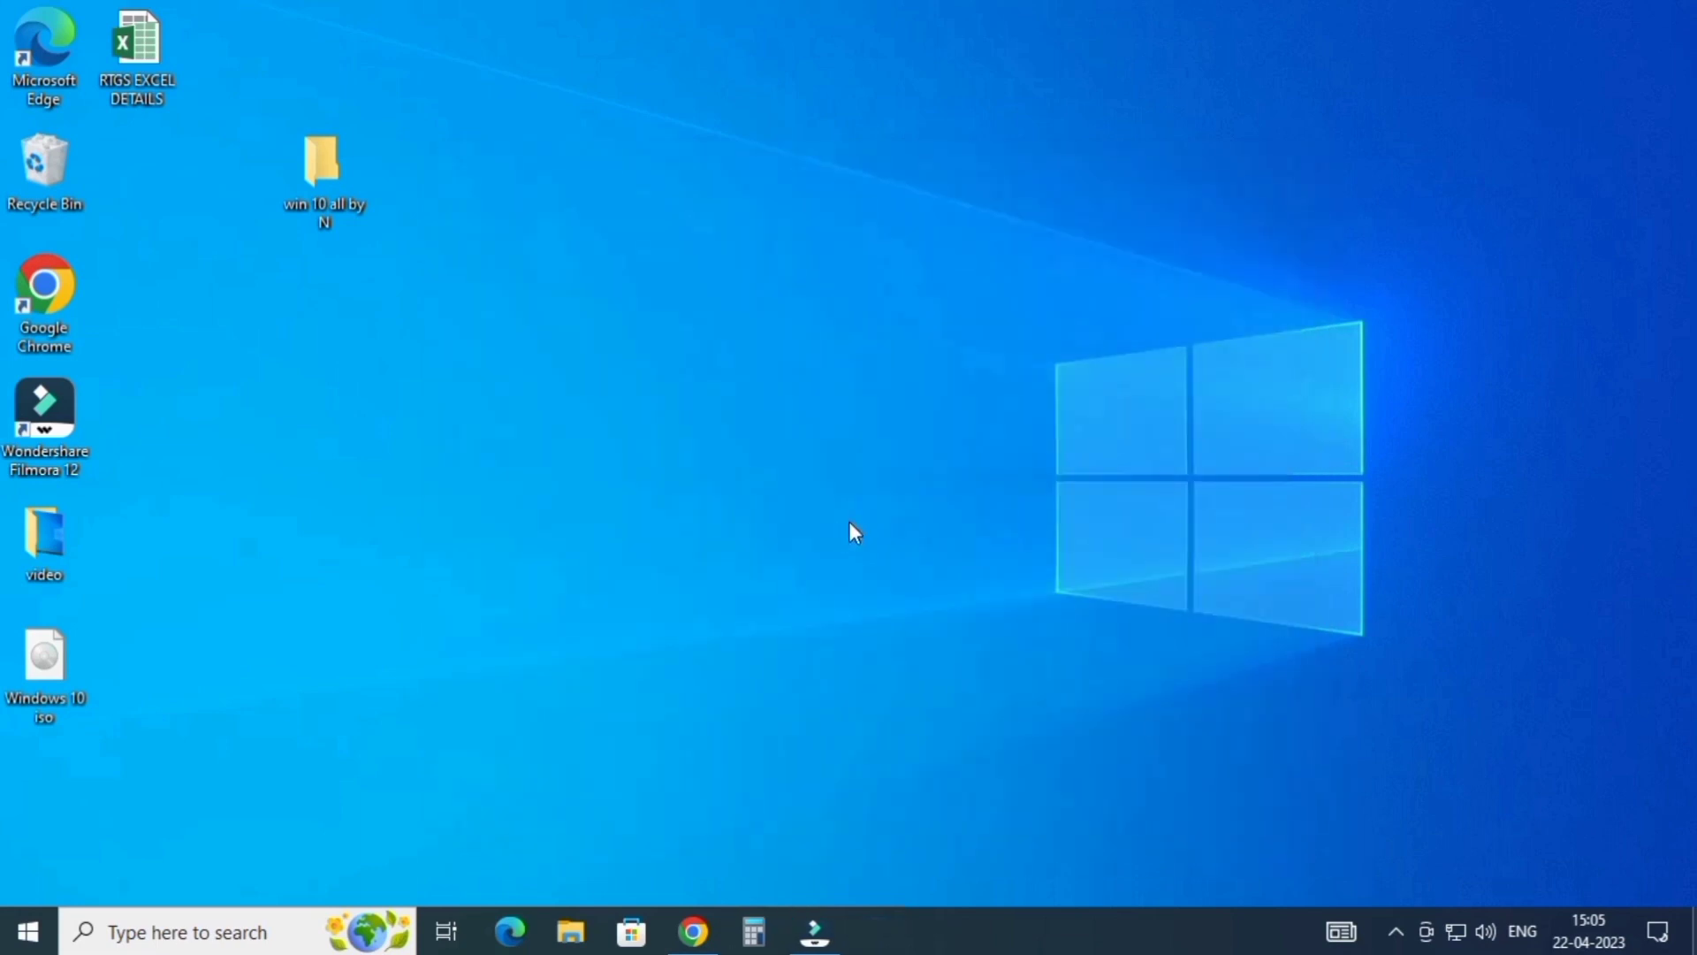
{"action": "right_click", "coordinate": [753, 350]}
{"action": "left_click", "coordinate": [822, 423]}
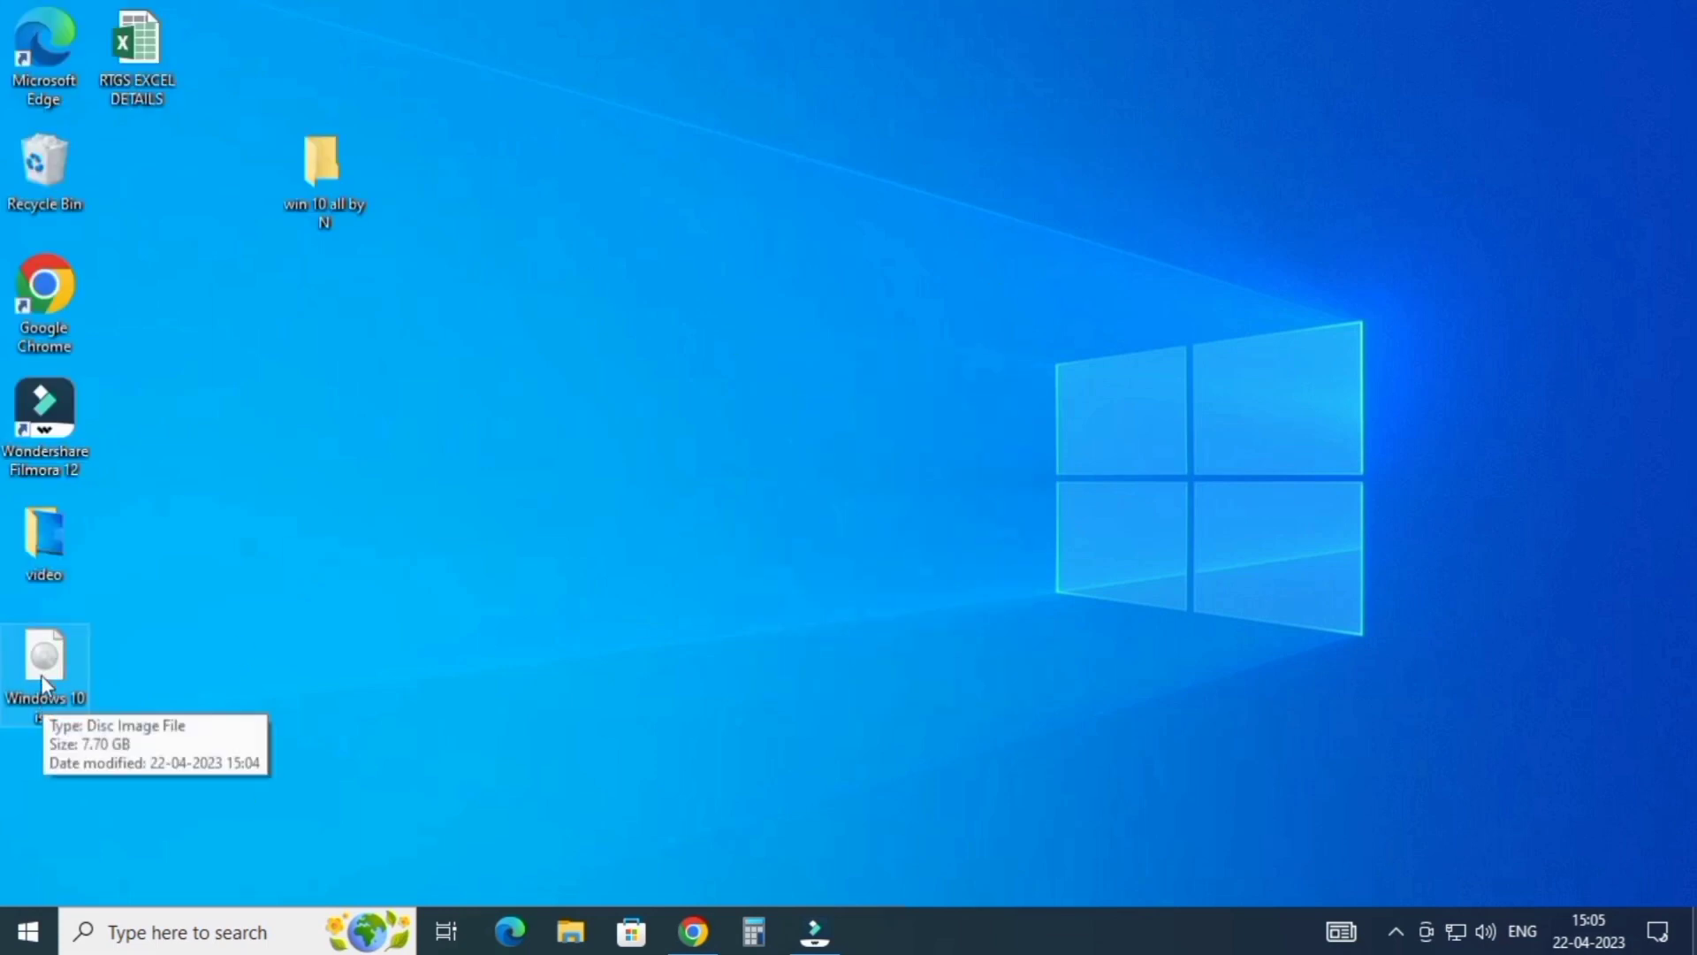
{"action": "left_click_drag", "start_coordinate": [42, 679], "coordinate": [648, 421]}
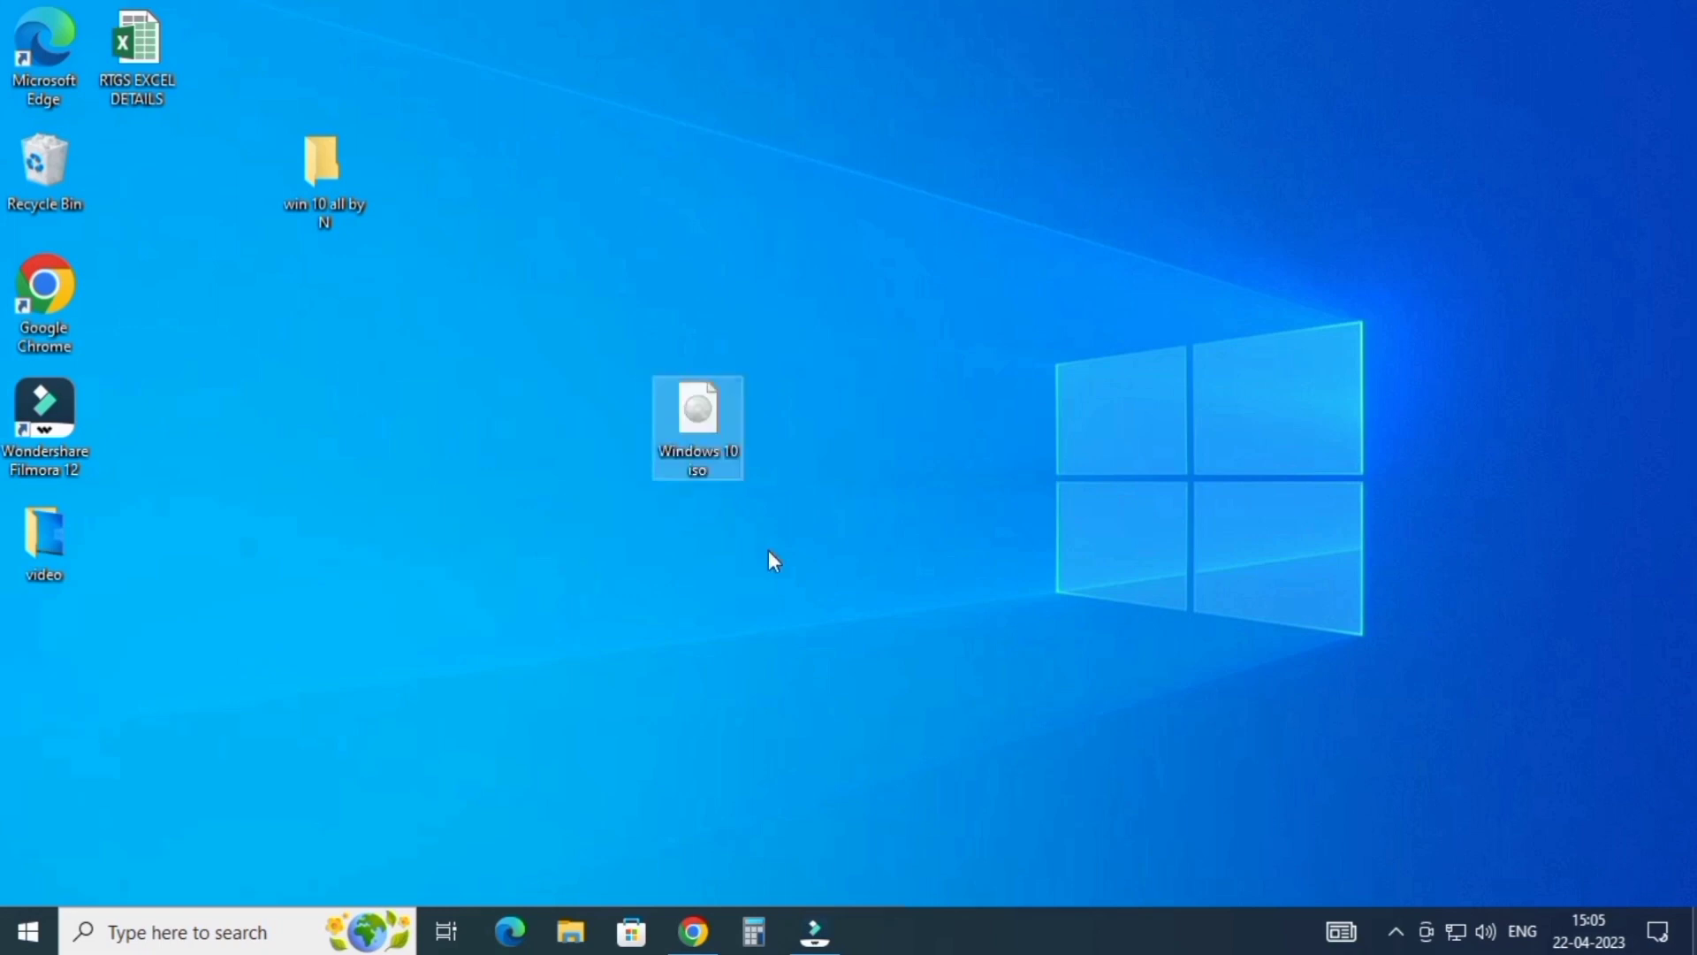
{"action": "left_click", "coordinate": [903, 416]}
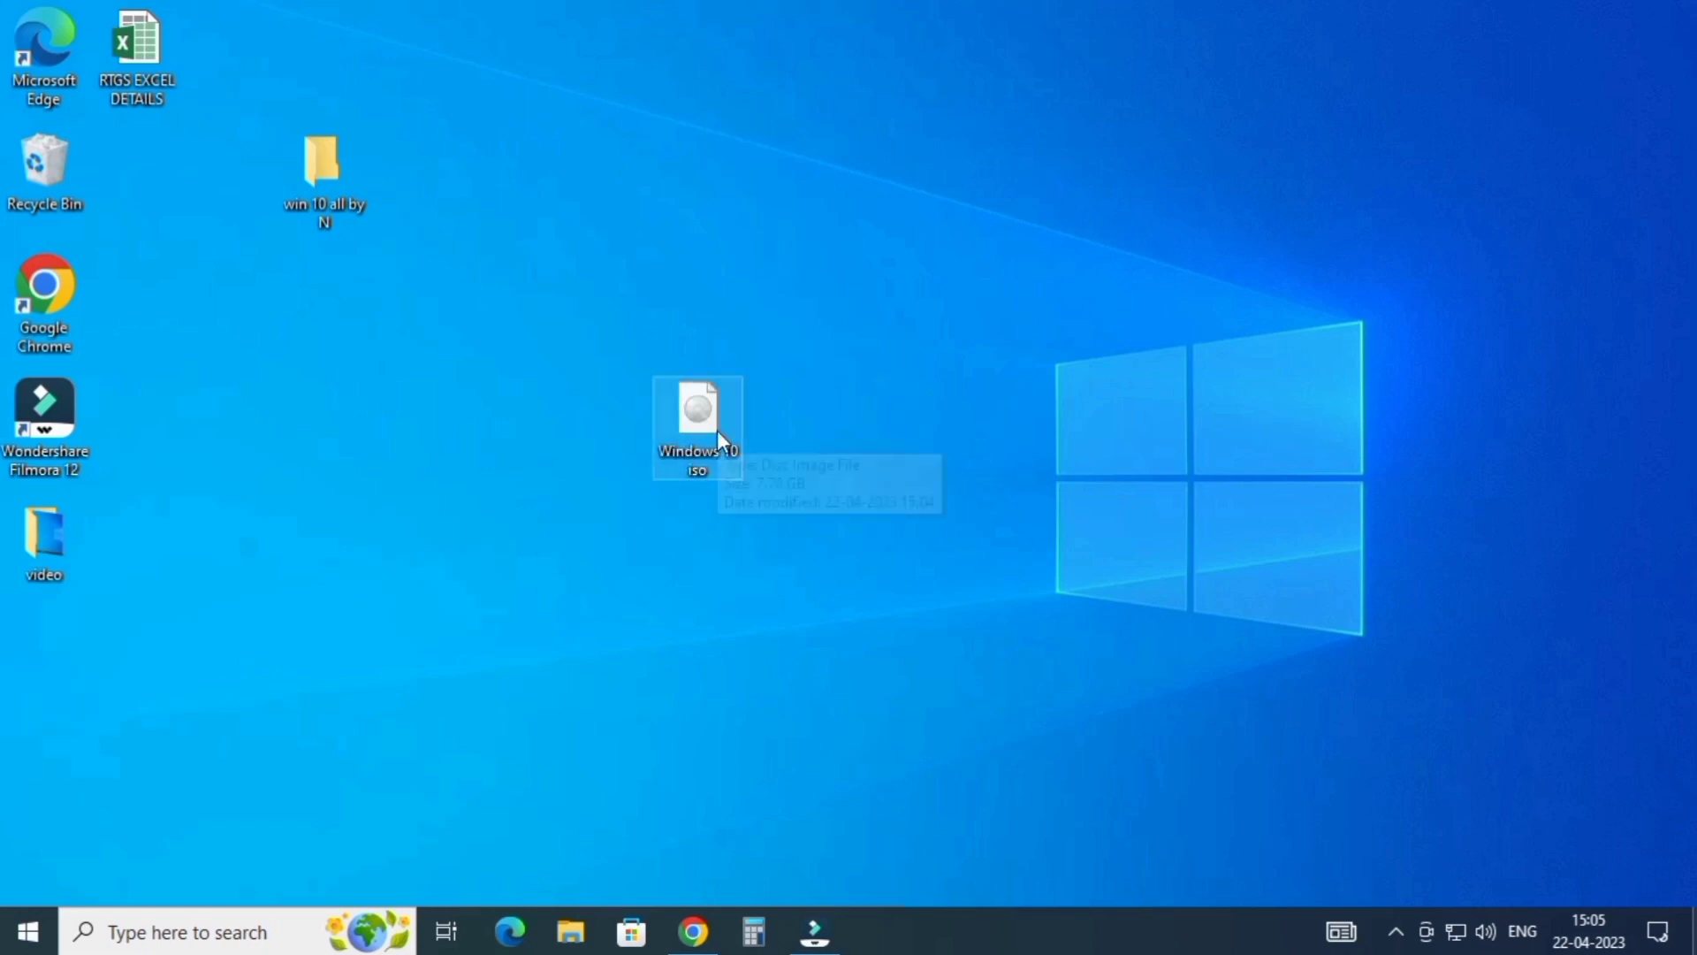
{"action": "right_click", "coordinate": [898, 339]}
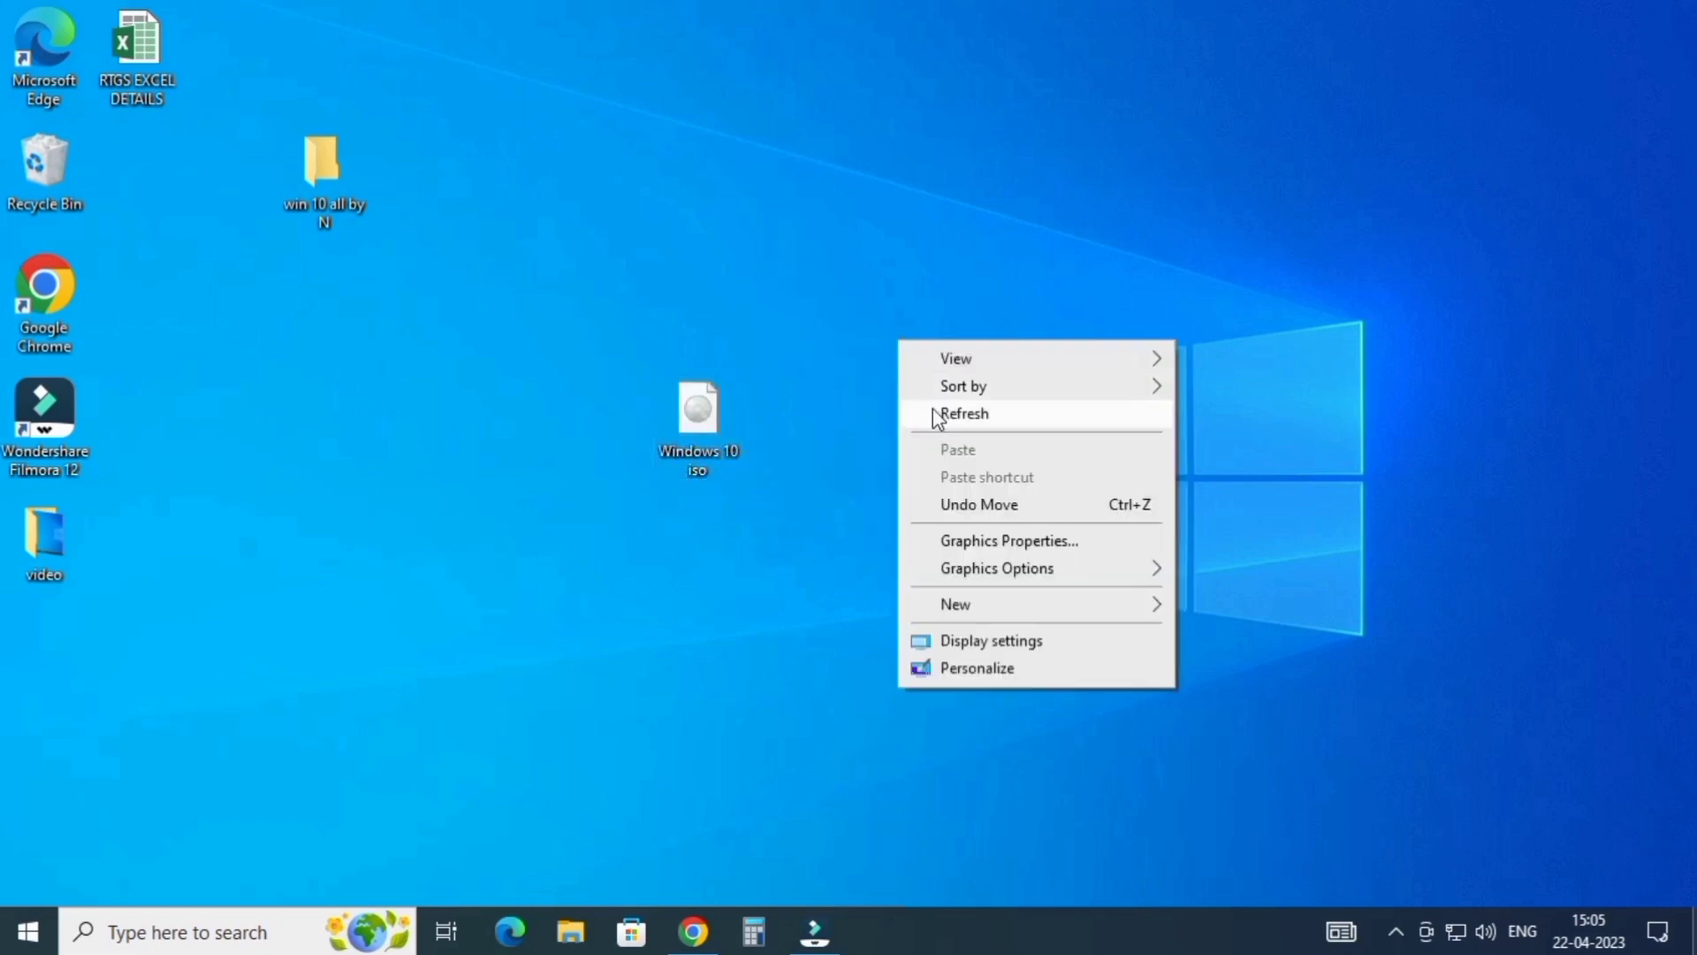
{"action": "left_click", "coordinate": [954, 414]}
{"action": "right_click", "coordinate": [872, 357]}
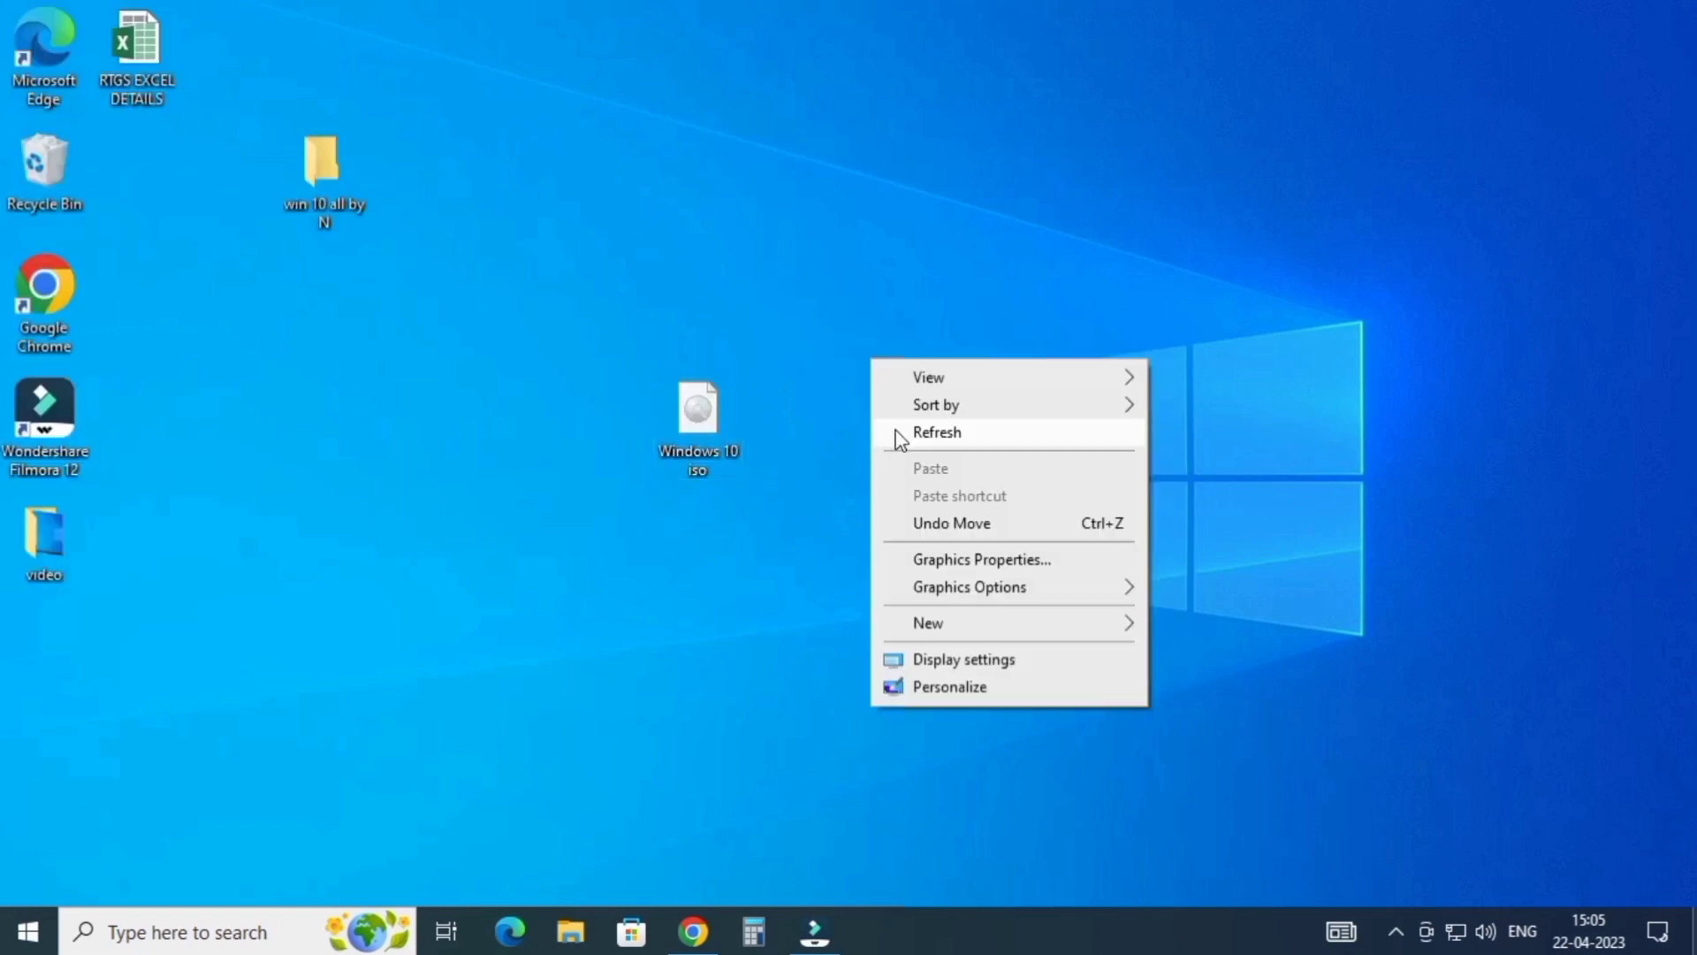
{"action": "left_click", "coordinate": [933, 427]}
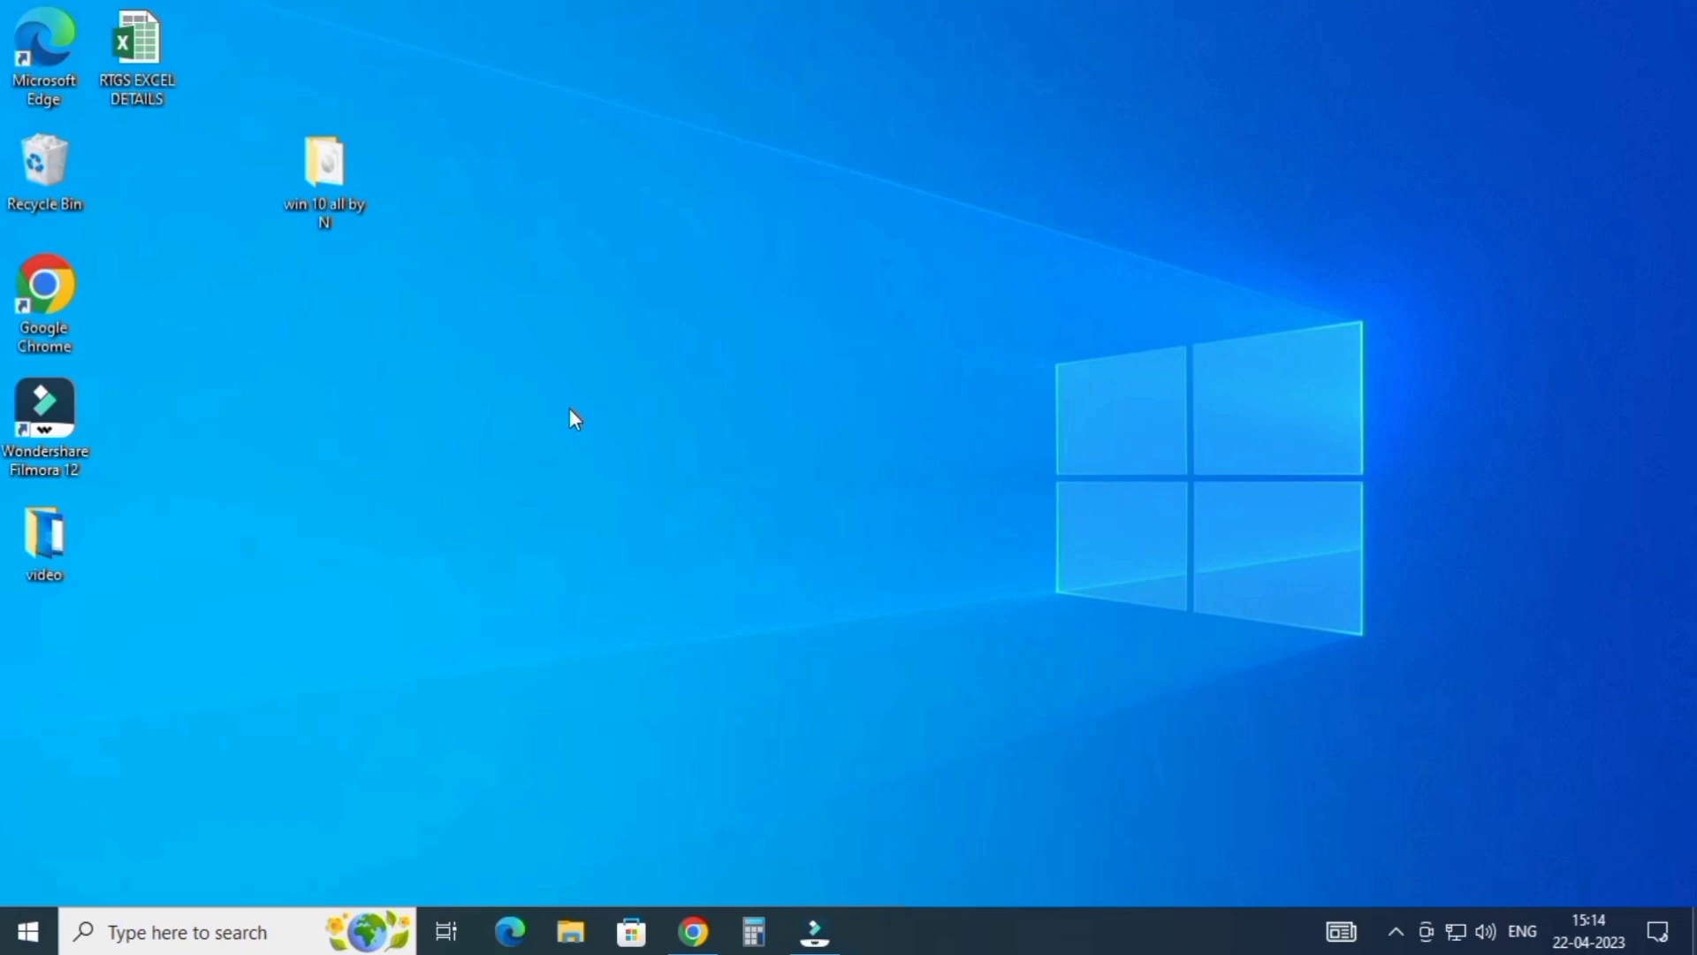
{"action": "right_click", "coordinate": [570, 408]}
{"action": "left_click", "coordinate": [652, 482]}
{"action": "right_click", "coordinate": [750, 276]}
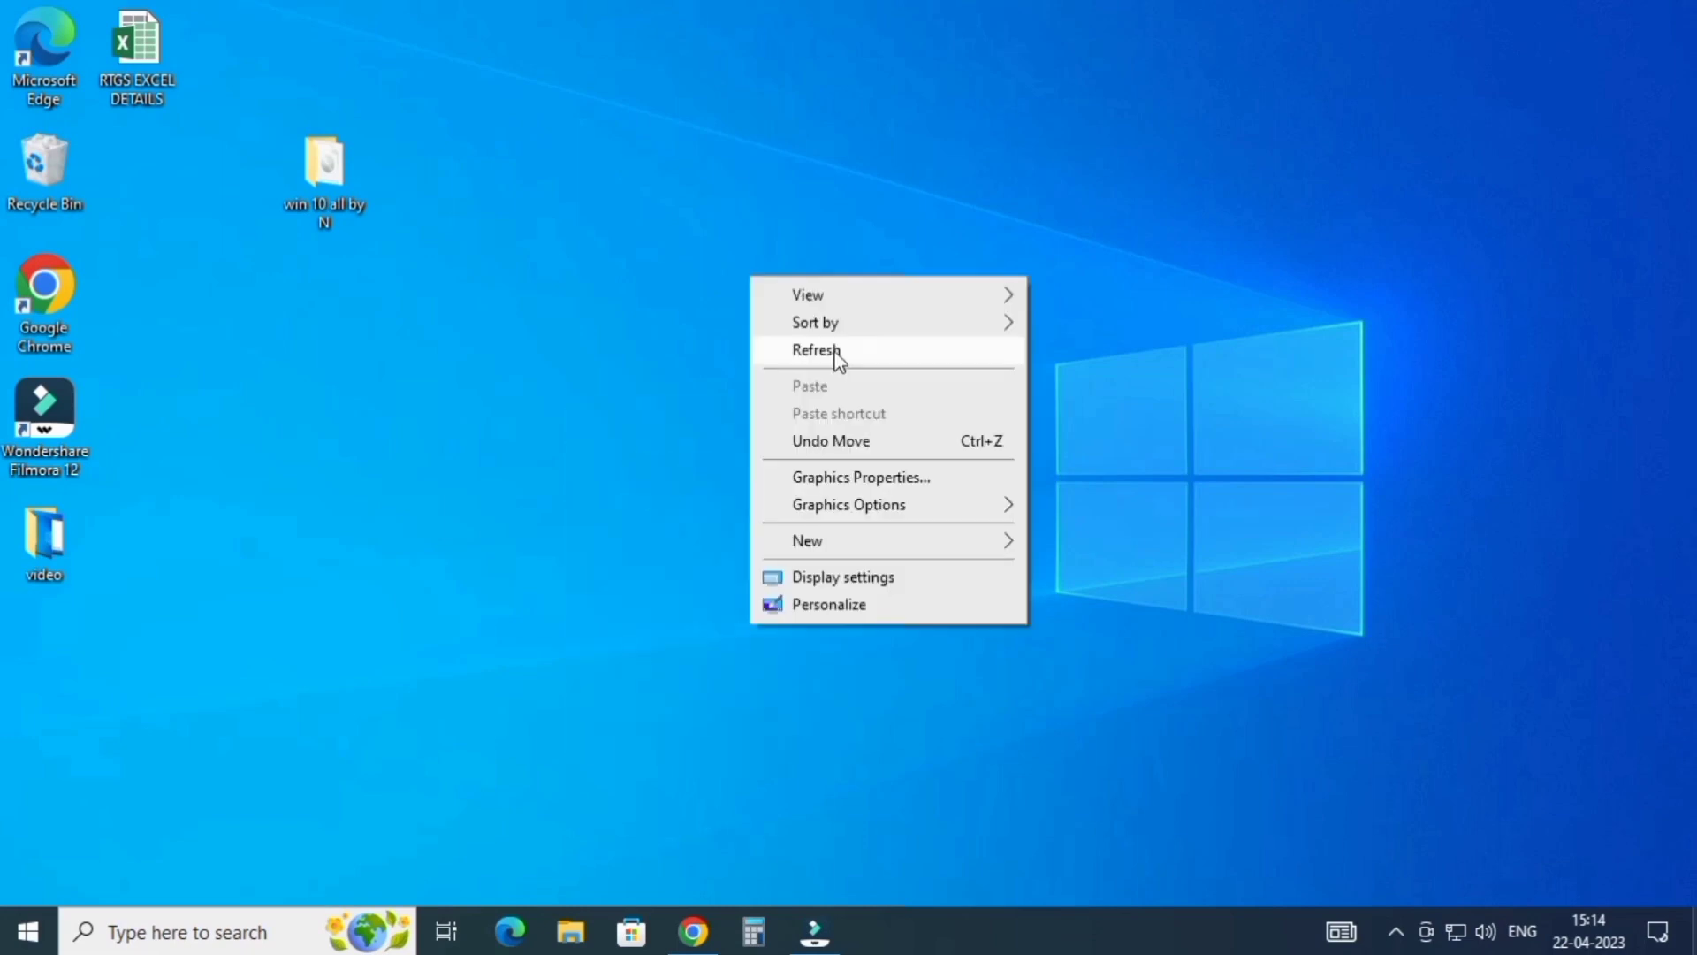
{"action": "left_click", "coordinate": [835, 350]}
{"action": "right_click", "coordinate": [576, 394]}
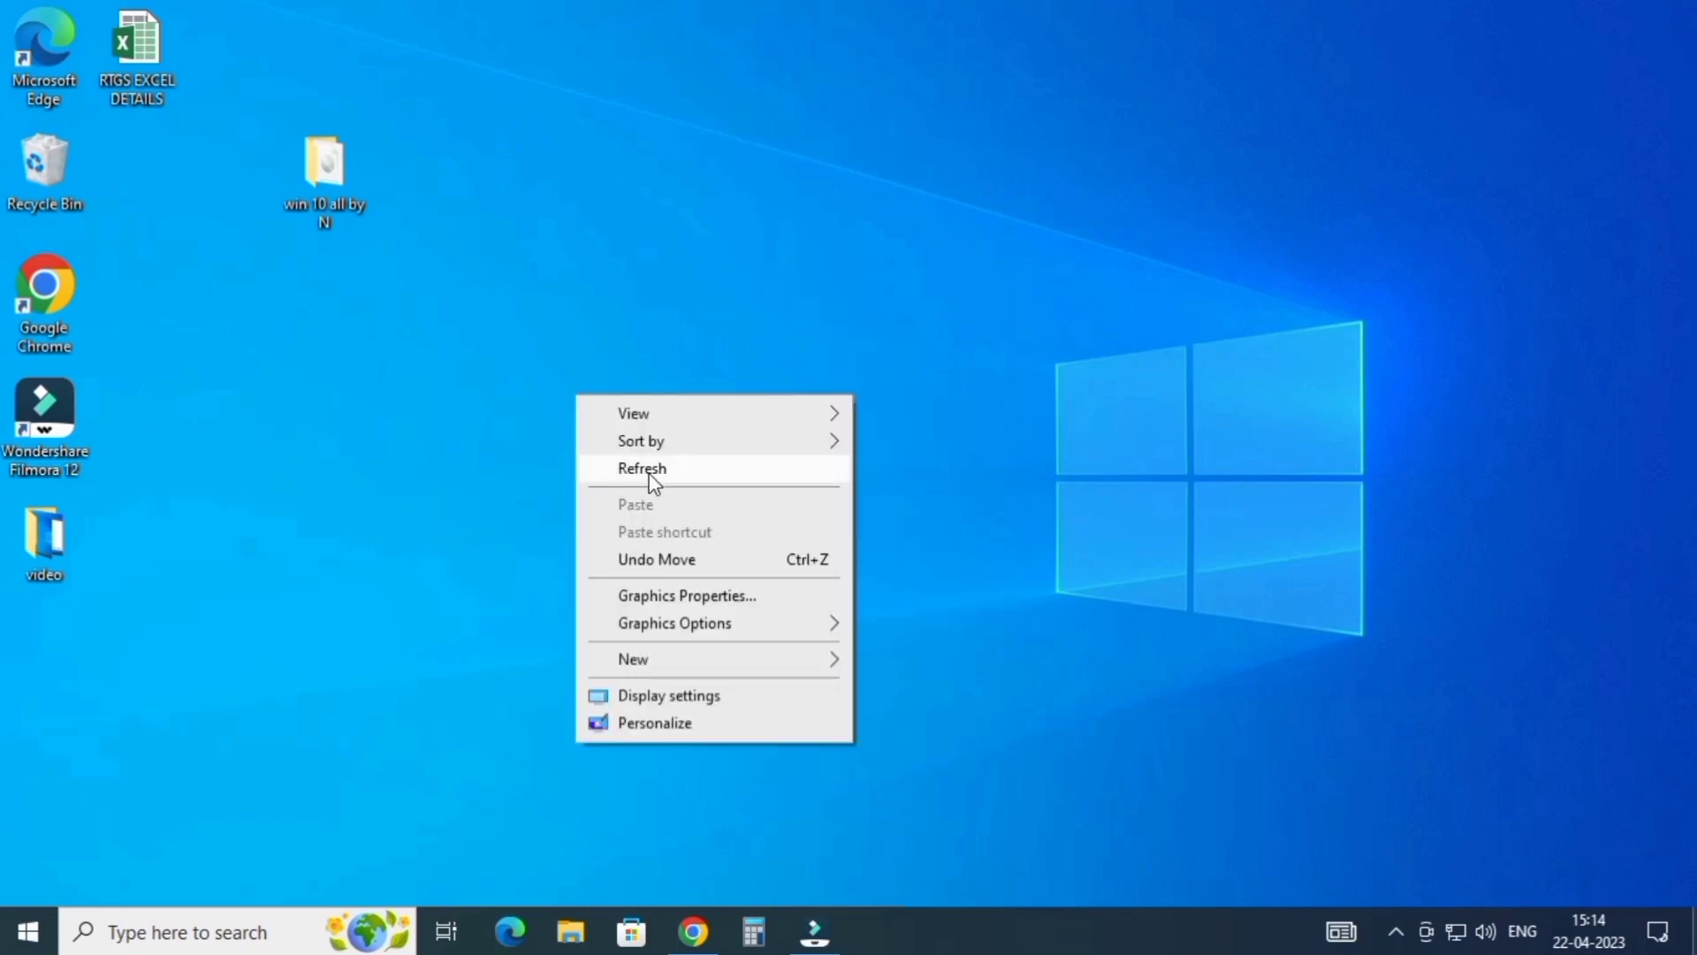
{"action": "left_click", "coordinate": [653, 483]}
- Switch to the open Google Chrome window
{"action": "mouse_move", "coordinate": [693, 928]}
{"action": "left_click", "coordinate": [701, 852]}
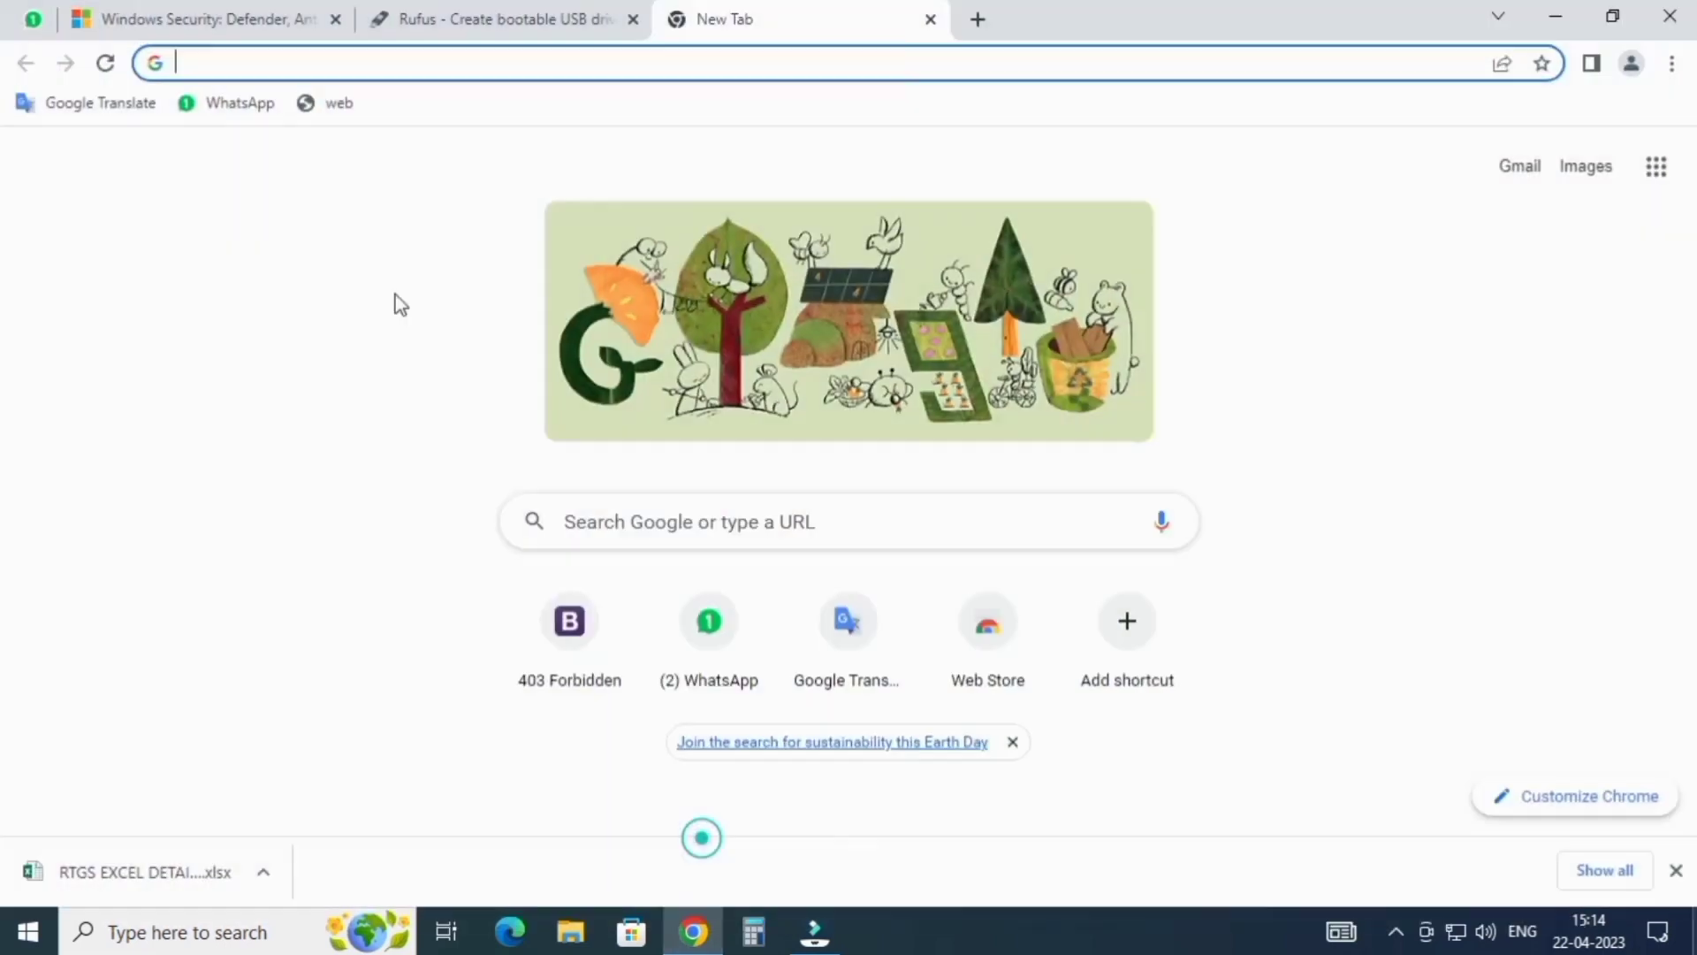
- Search Google for "rufus download" and open the official Rufus website from the results
{"action": "left_click", "coordinate": [579, 519]}
{"action": "type", "text": "rufus"}
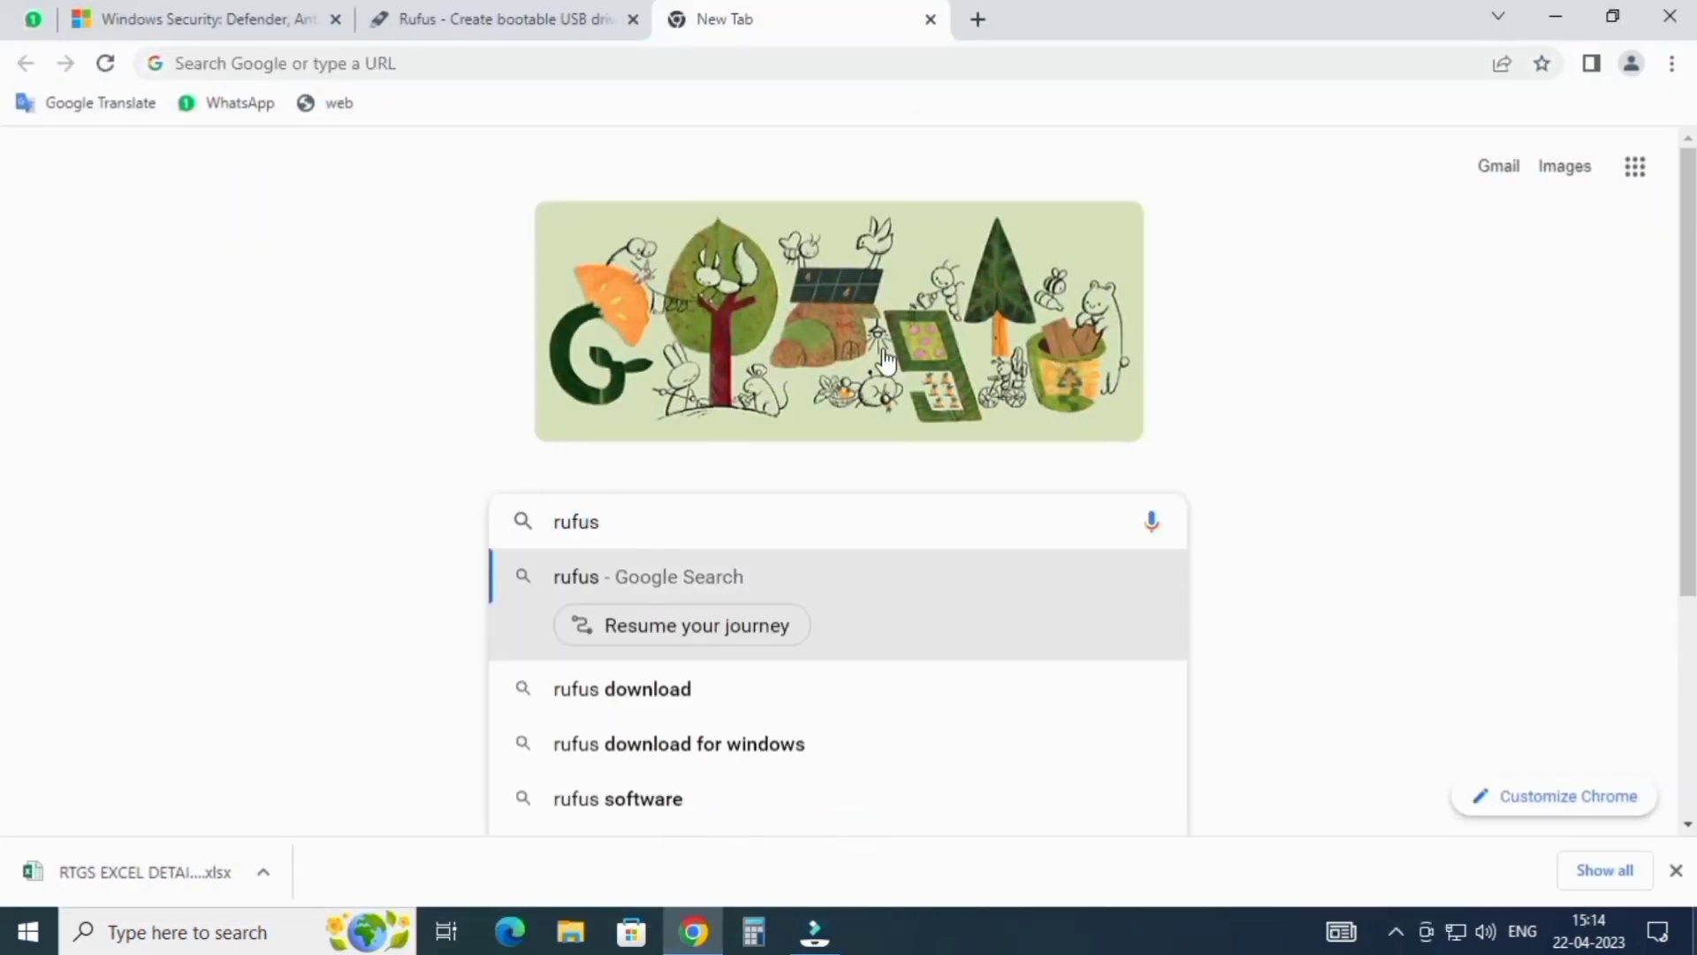
{"action": "left_click", "coordinate": [678, 692]}
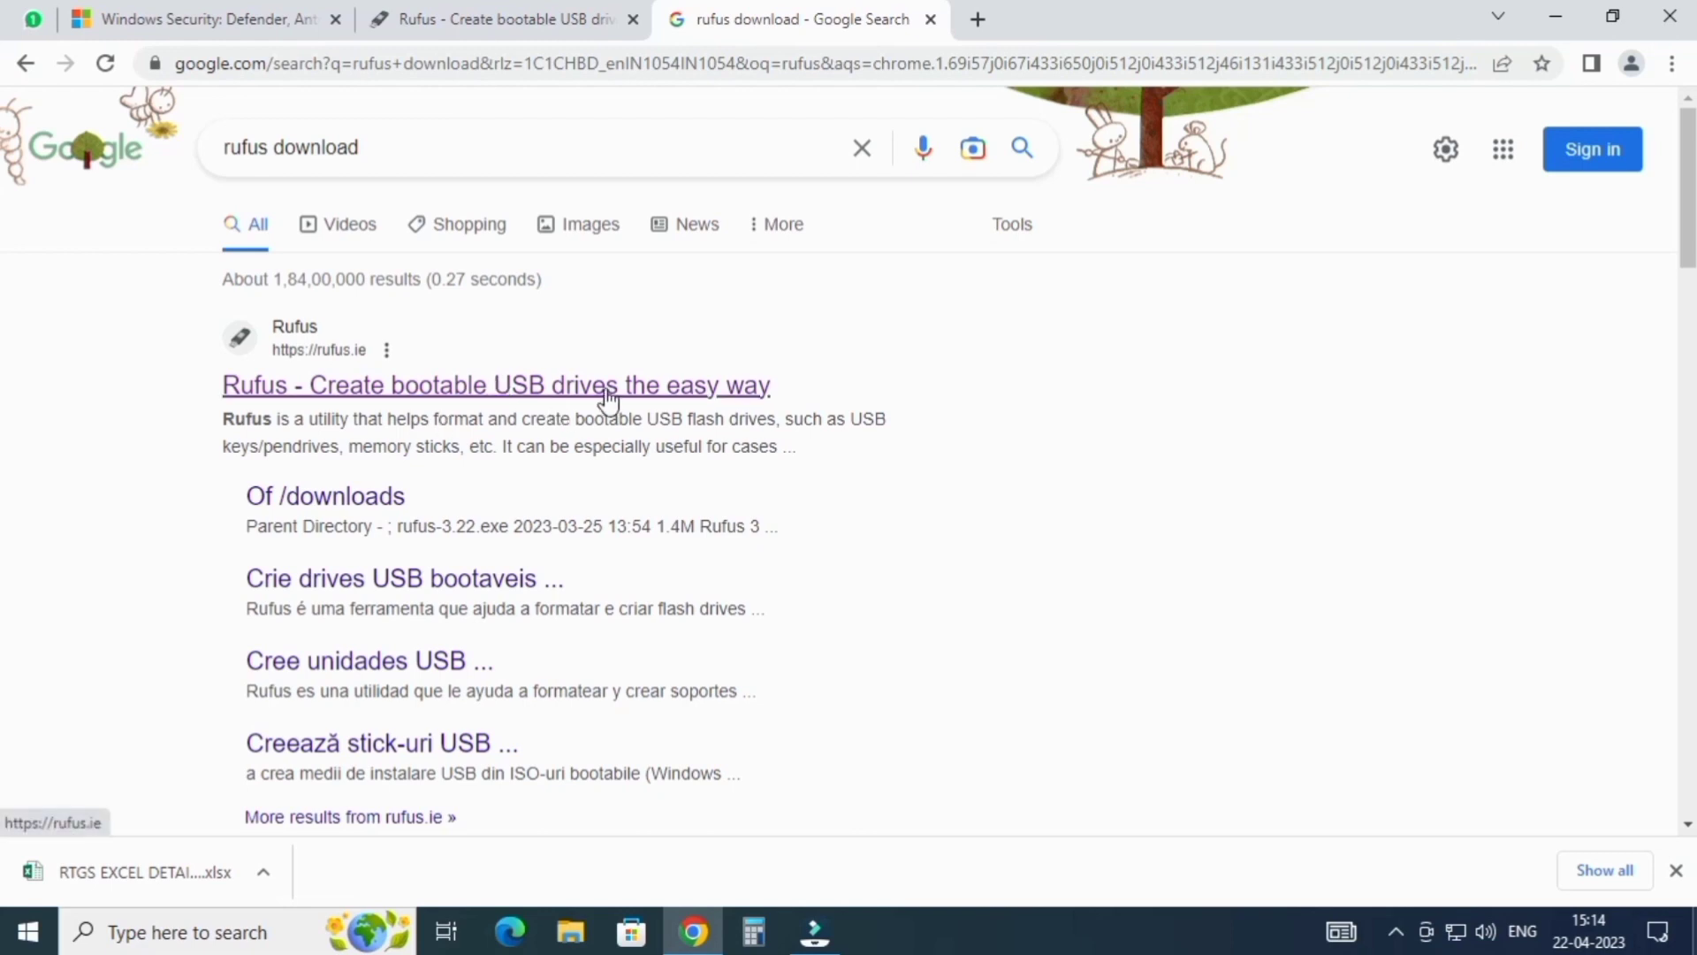
{"action": "left_click", "coordinate": [463, 389]}
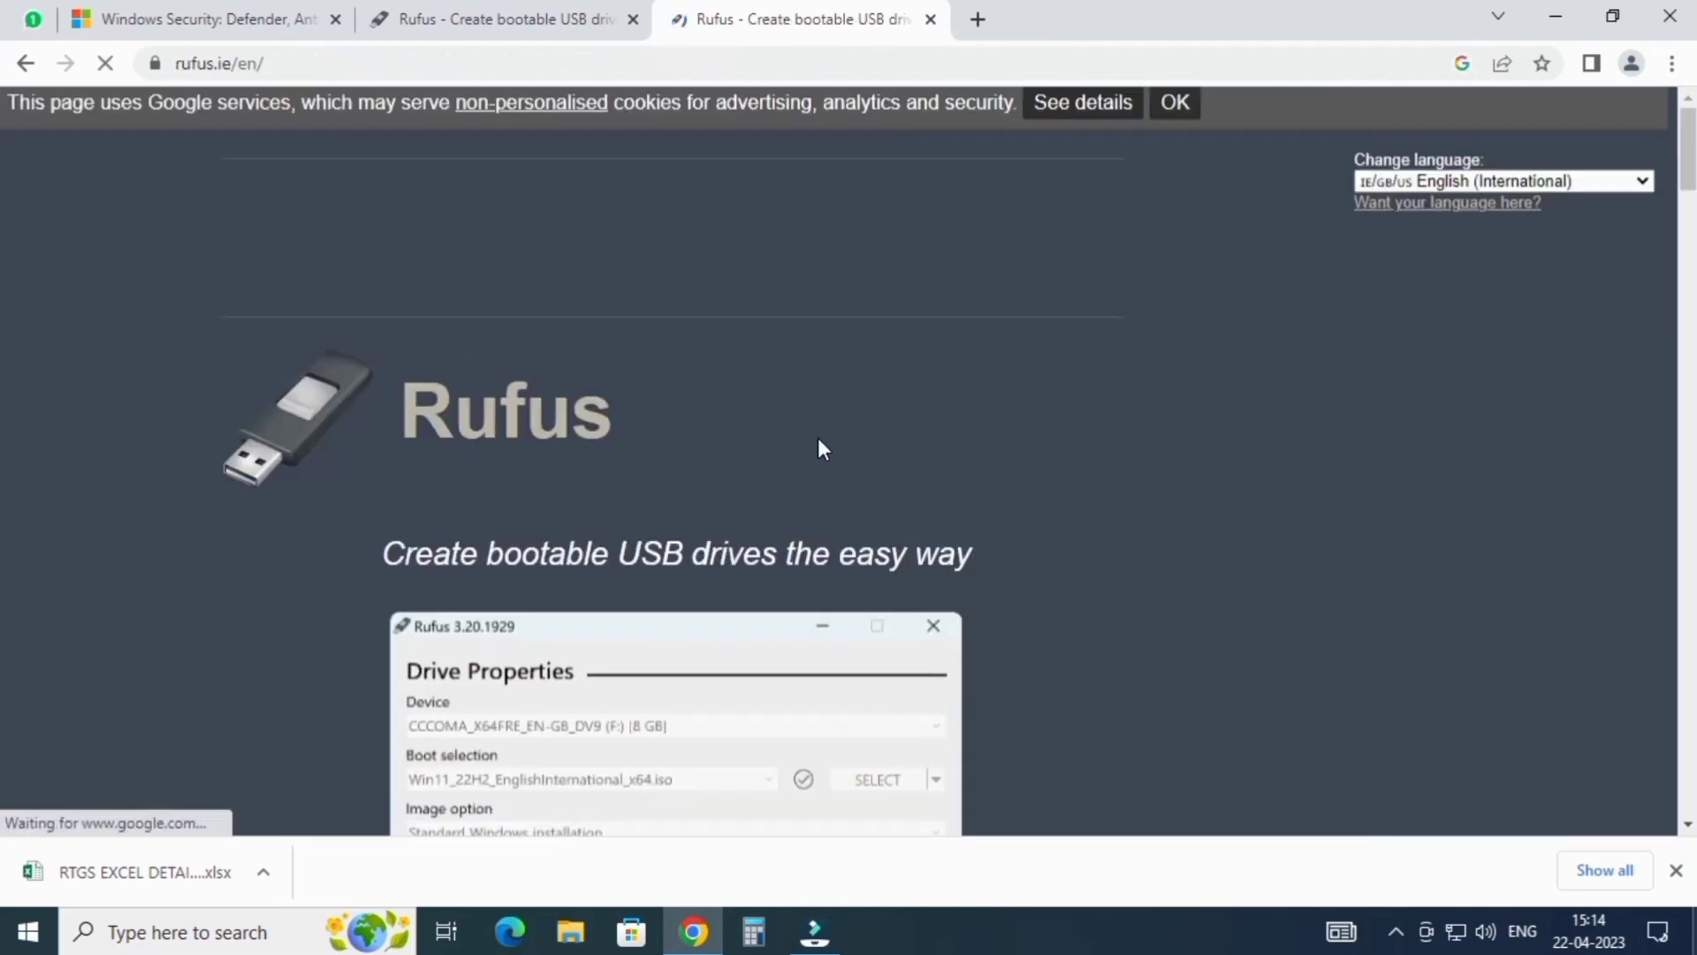
- Download Rufus 3.22 from the Download section of the Rufus page, going back from the ad page if it opens
{"action": "scroll", "coordinate": [846, 513], "scroll_direction": "down", "scroll_amount": 5}
{"action": "scroll", "coordinate": [847, 506], "scroll_direction": "down", "scroll_amount": 7}
{"action": "scroll", "coordinate": [866, 477], "scroll_direction": "up", "scroll_amount": 10}
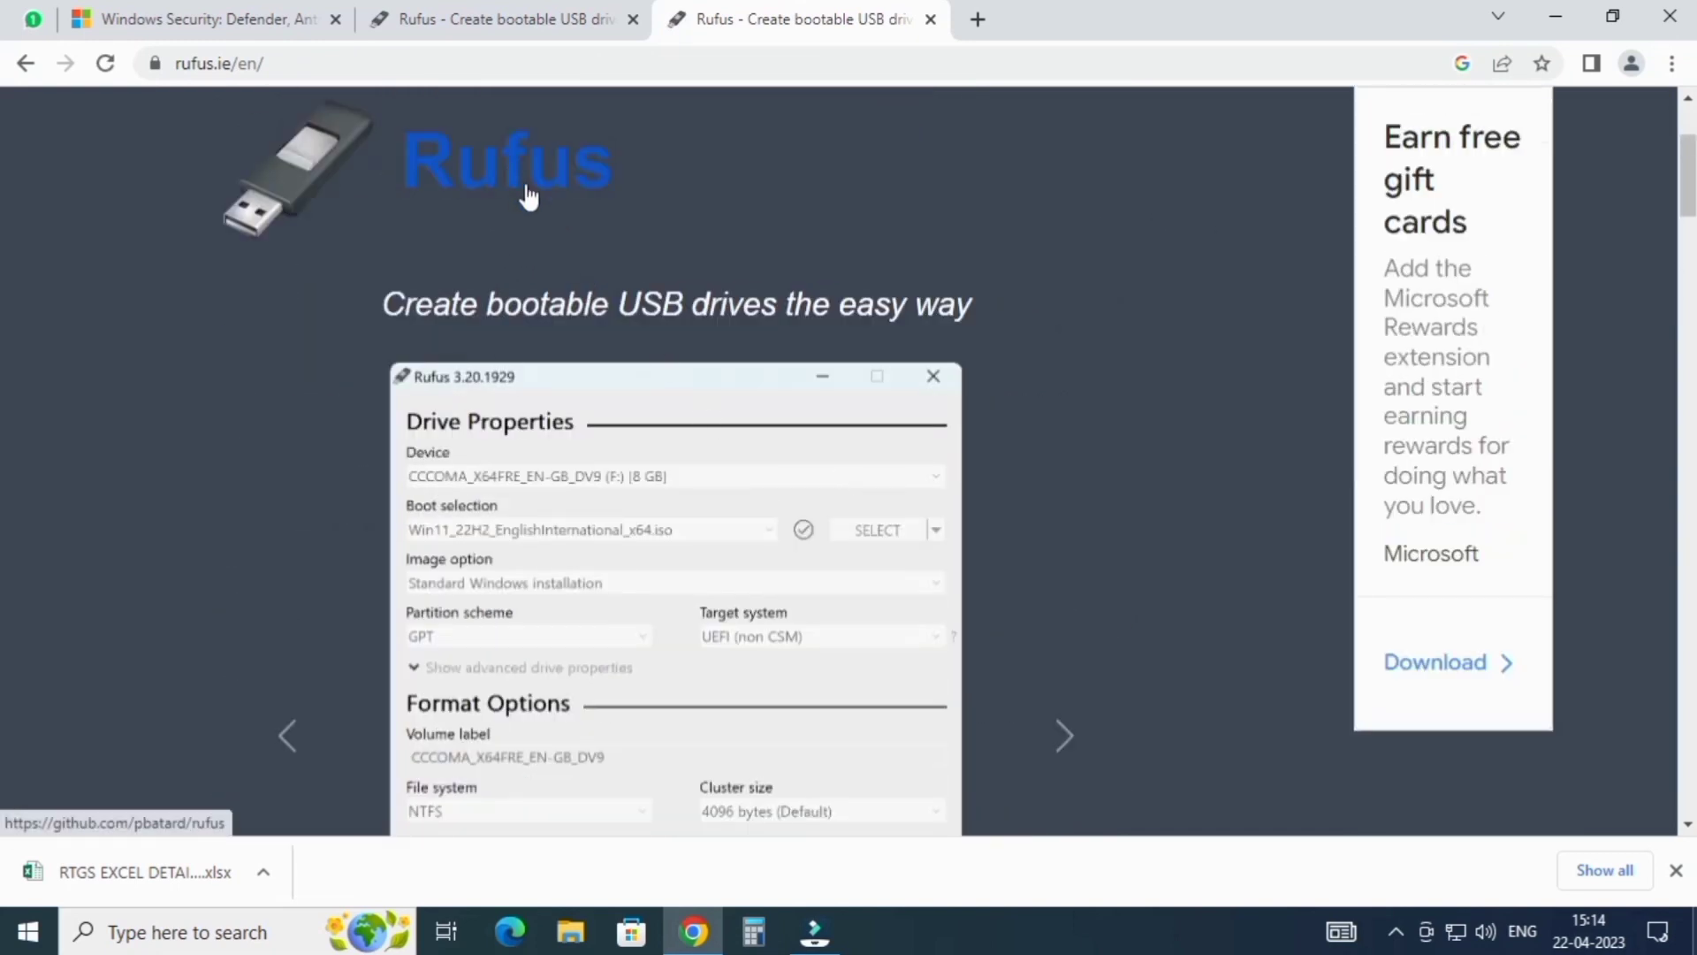
{"action": "scroll", "coordinate": [766, 329], "scroll_direction": "down", "scroll_amount": 15}
{"action": "scroll", "coordinate": [789, 344], "scroll_direction": "down", "scroll_amount": 2}
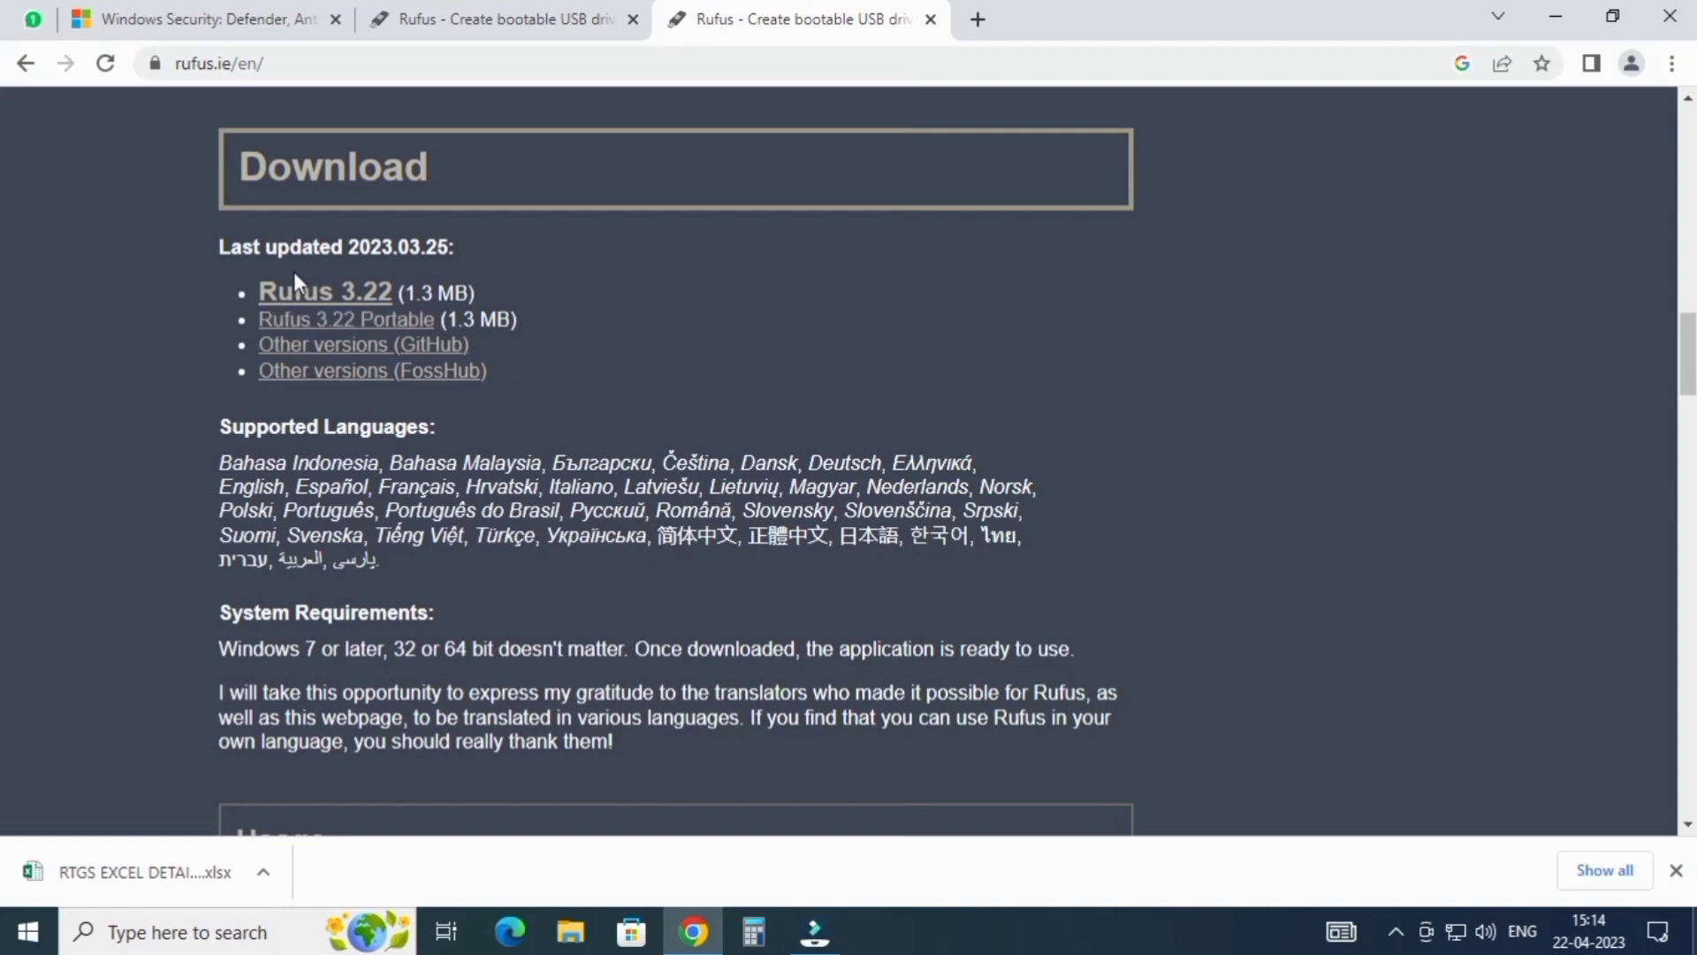
{"action": "left_click", "coordinate": [311, 295]}
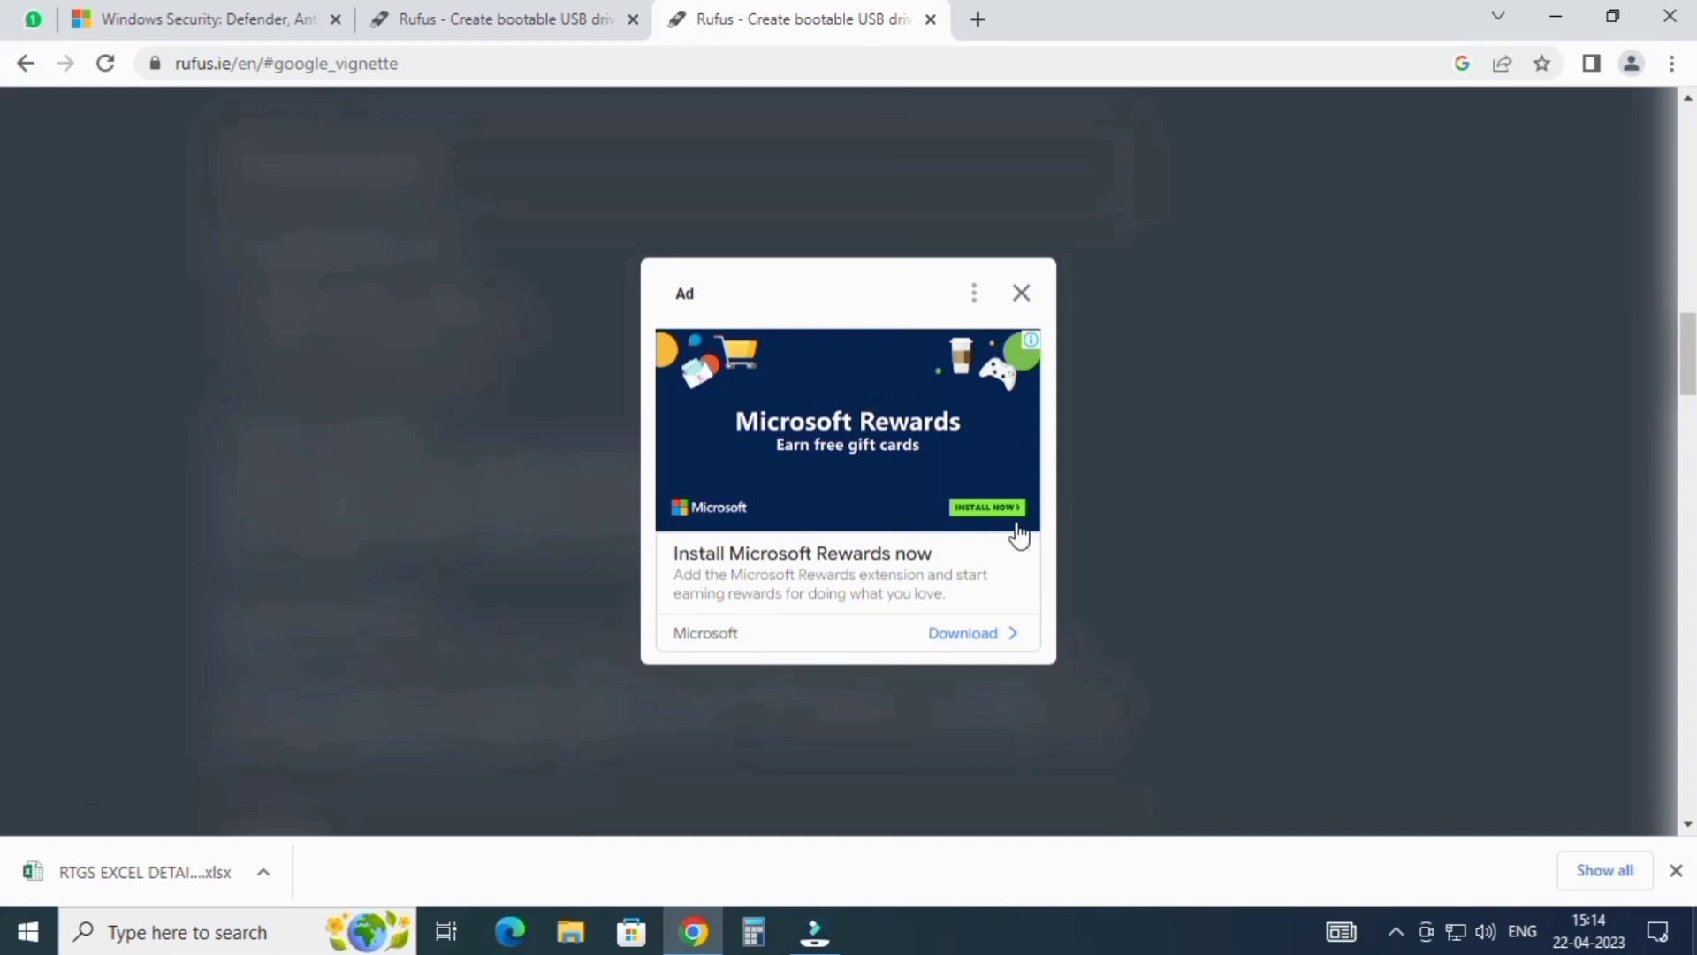
{"action": "left_click", "coordinate": [969, 636]}
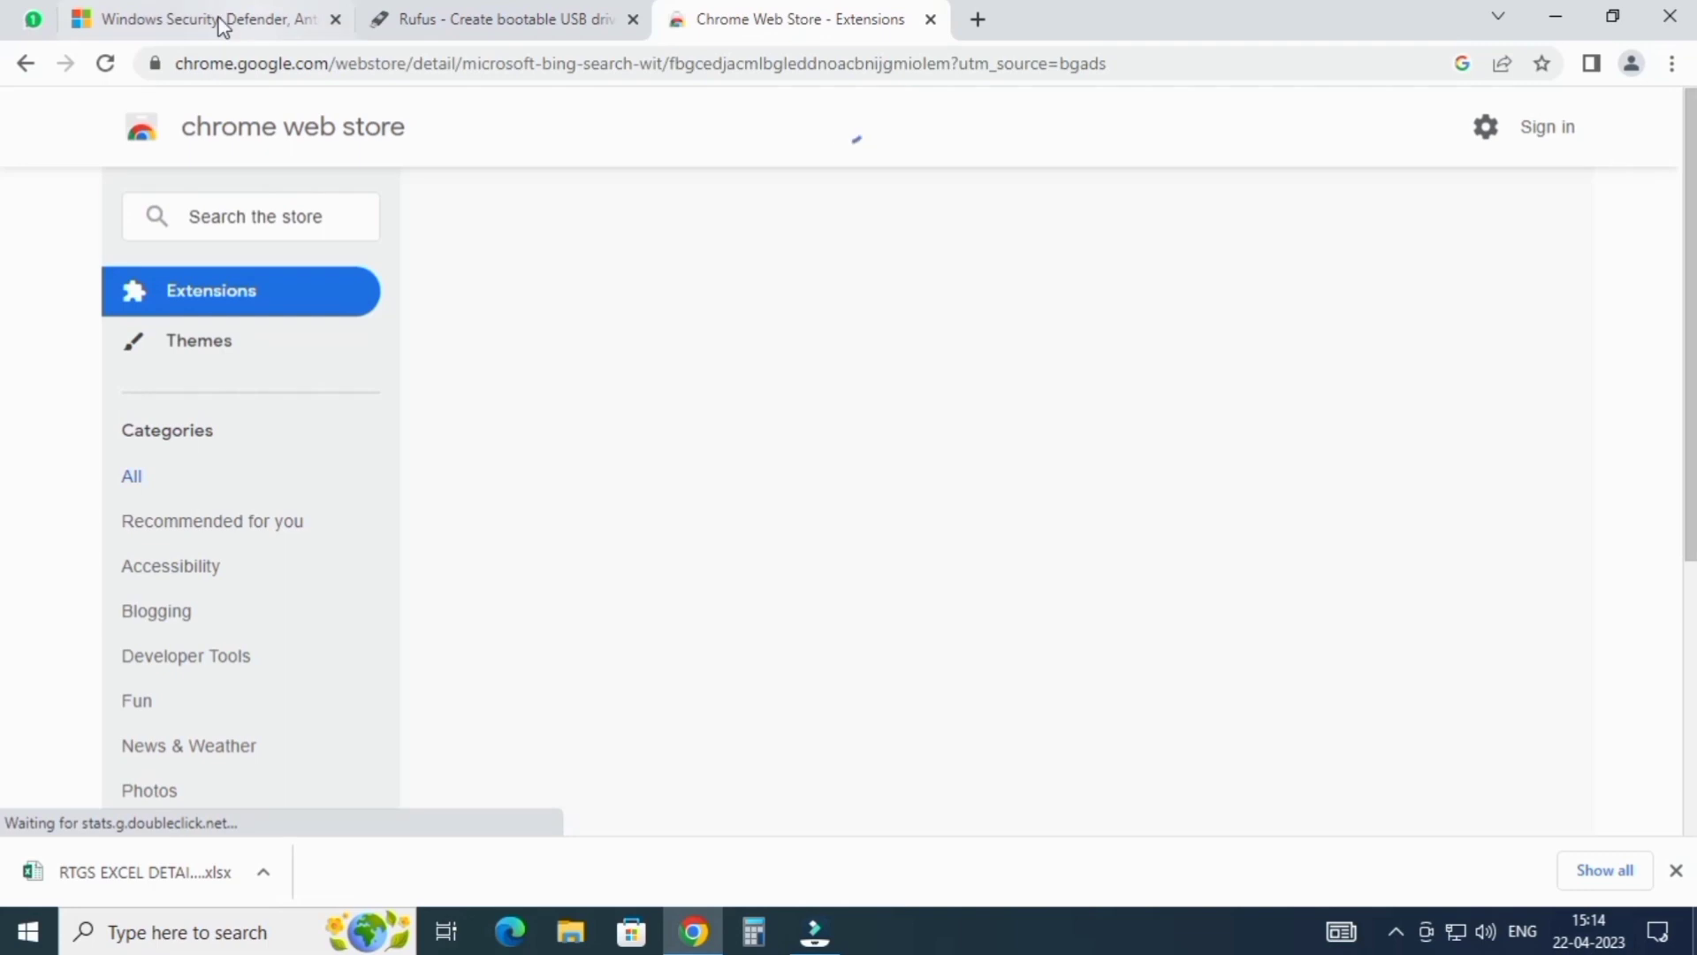
{"action": "left_click", "coordinate": [26, 64]}
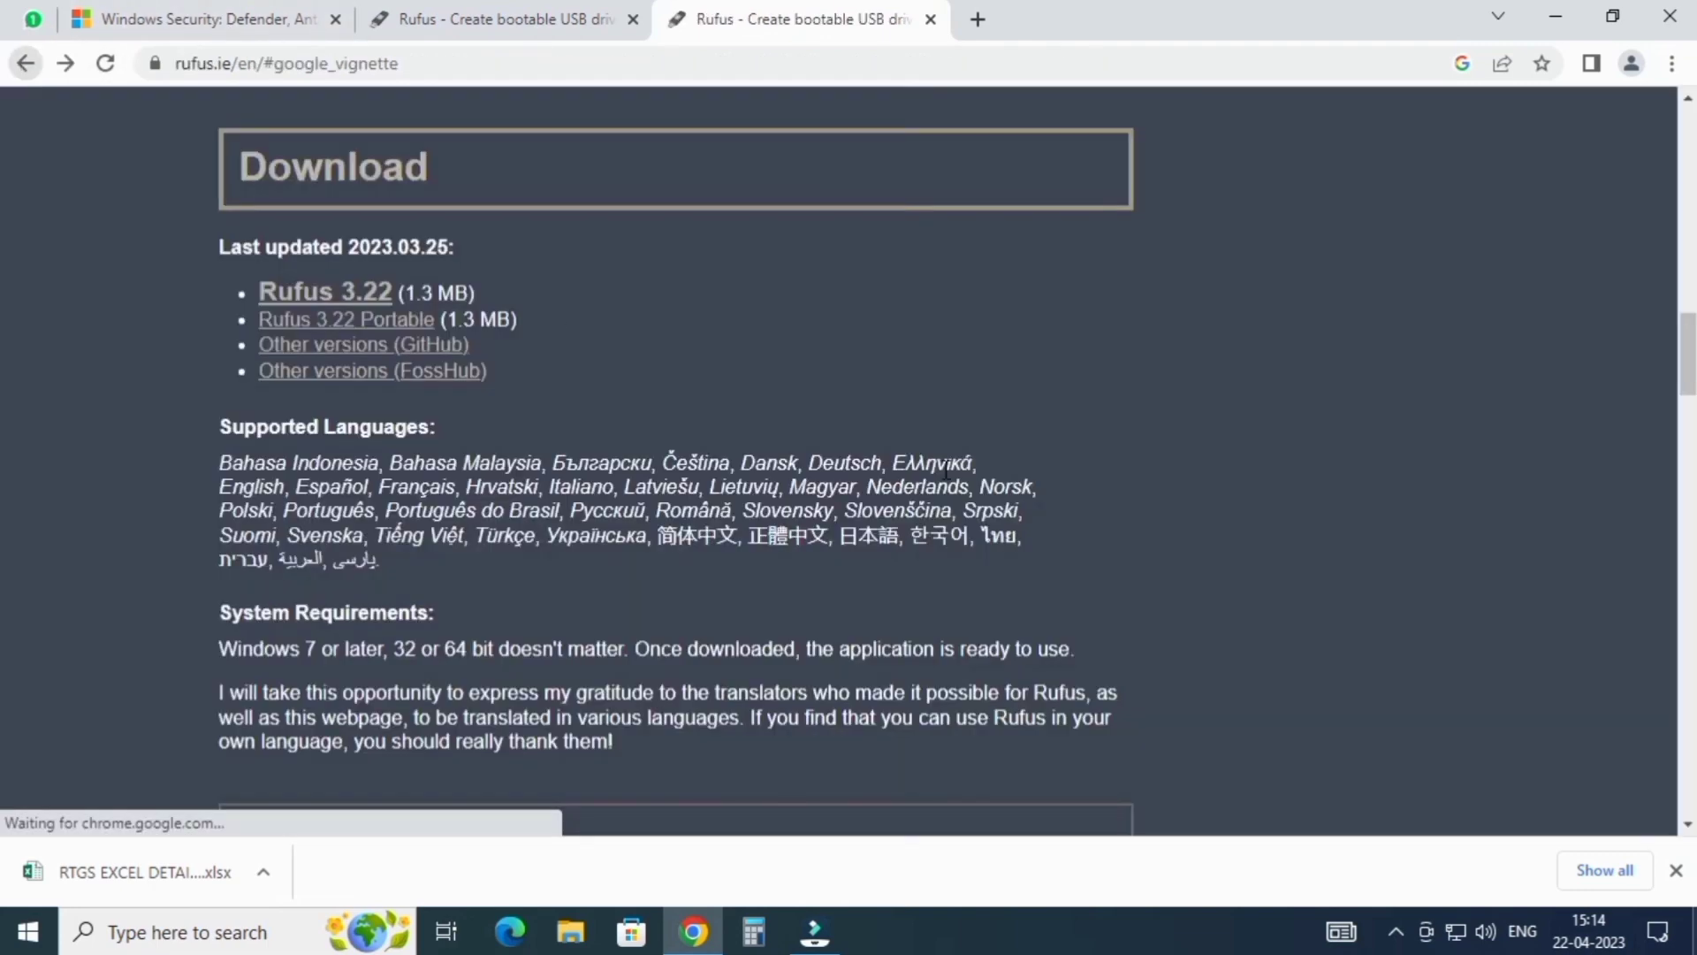
{"action": "left_click", "coordinate": [372, 297]}
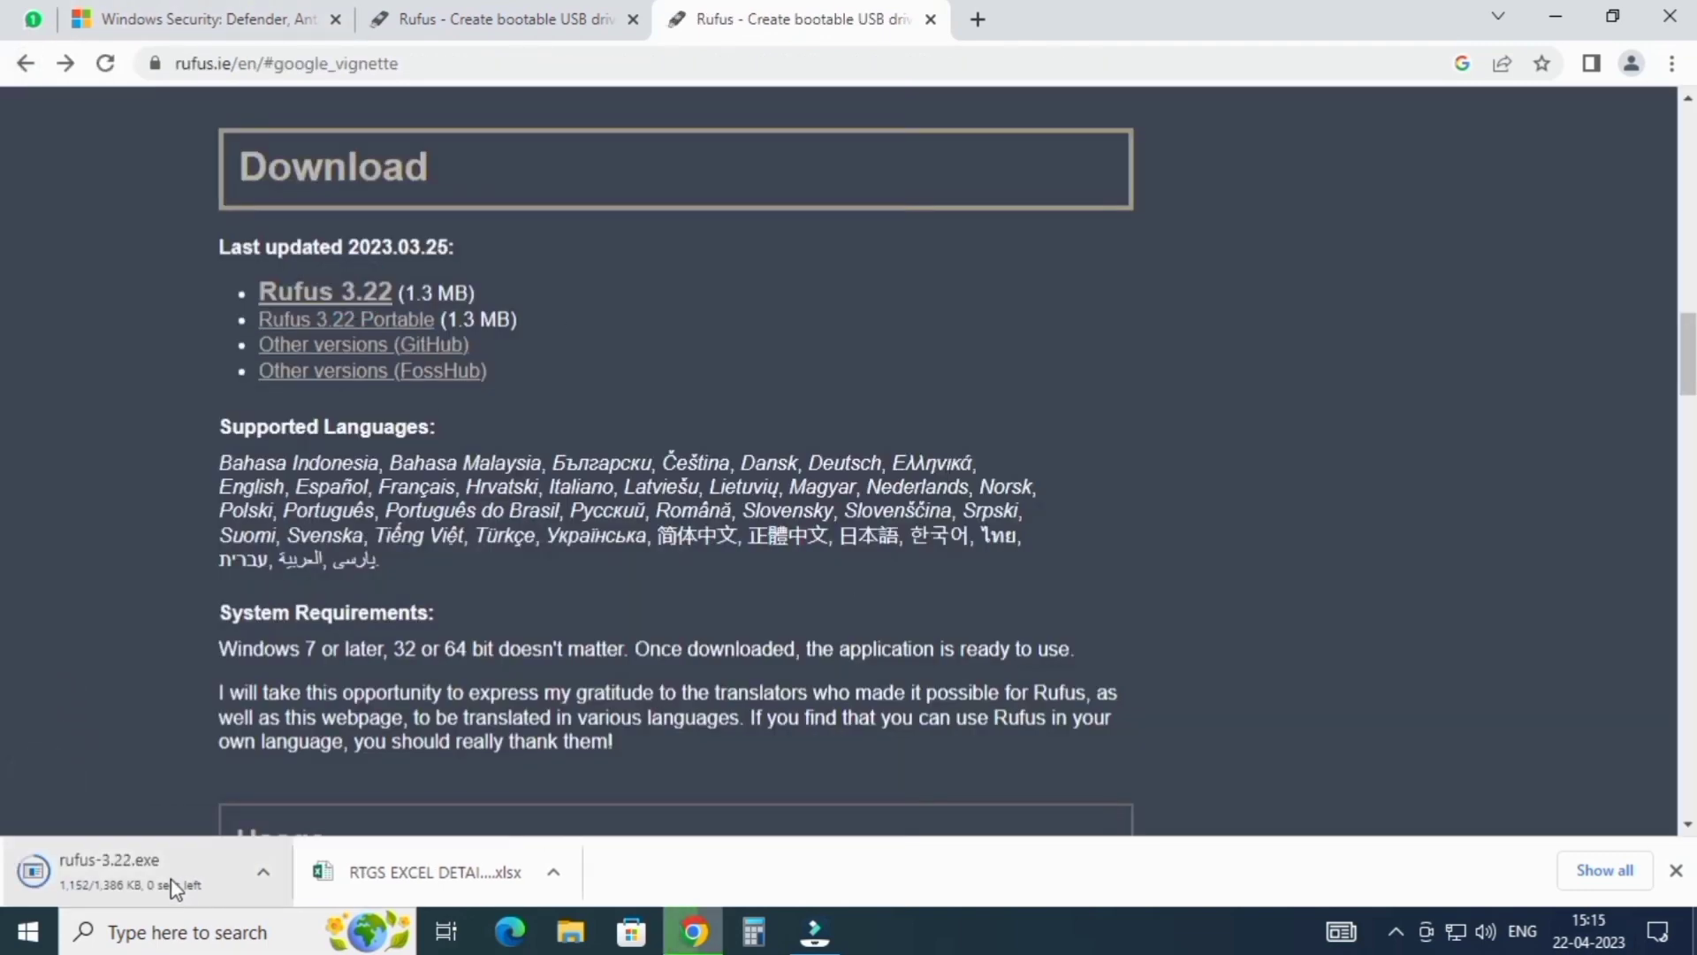
- Run the downloaded rufus-3.22.exe, minimize the browser, and allow Rufus to check for updates online
{"action": "right_click", "coordinate": [403, 878]}
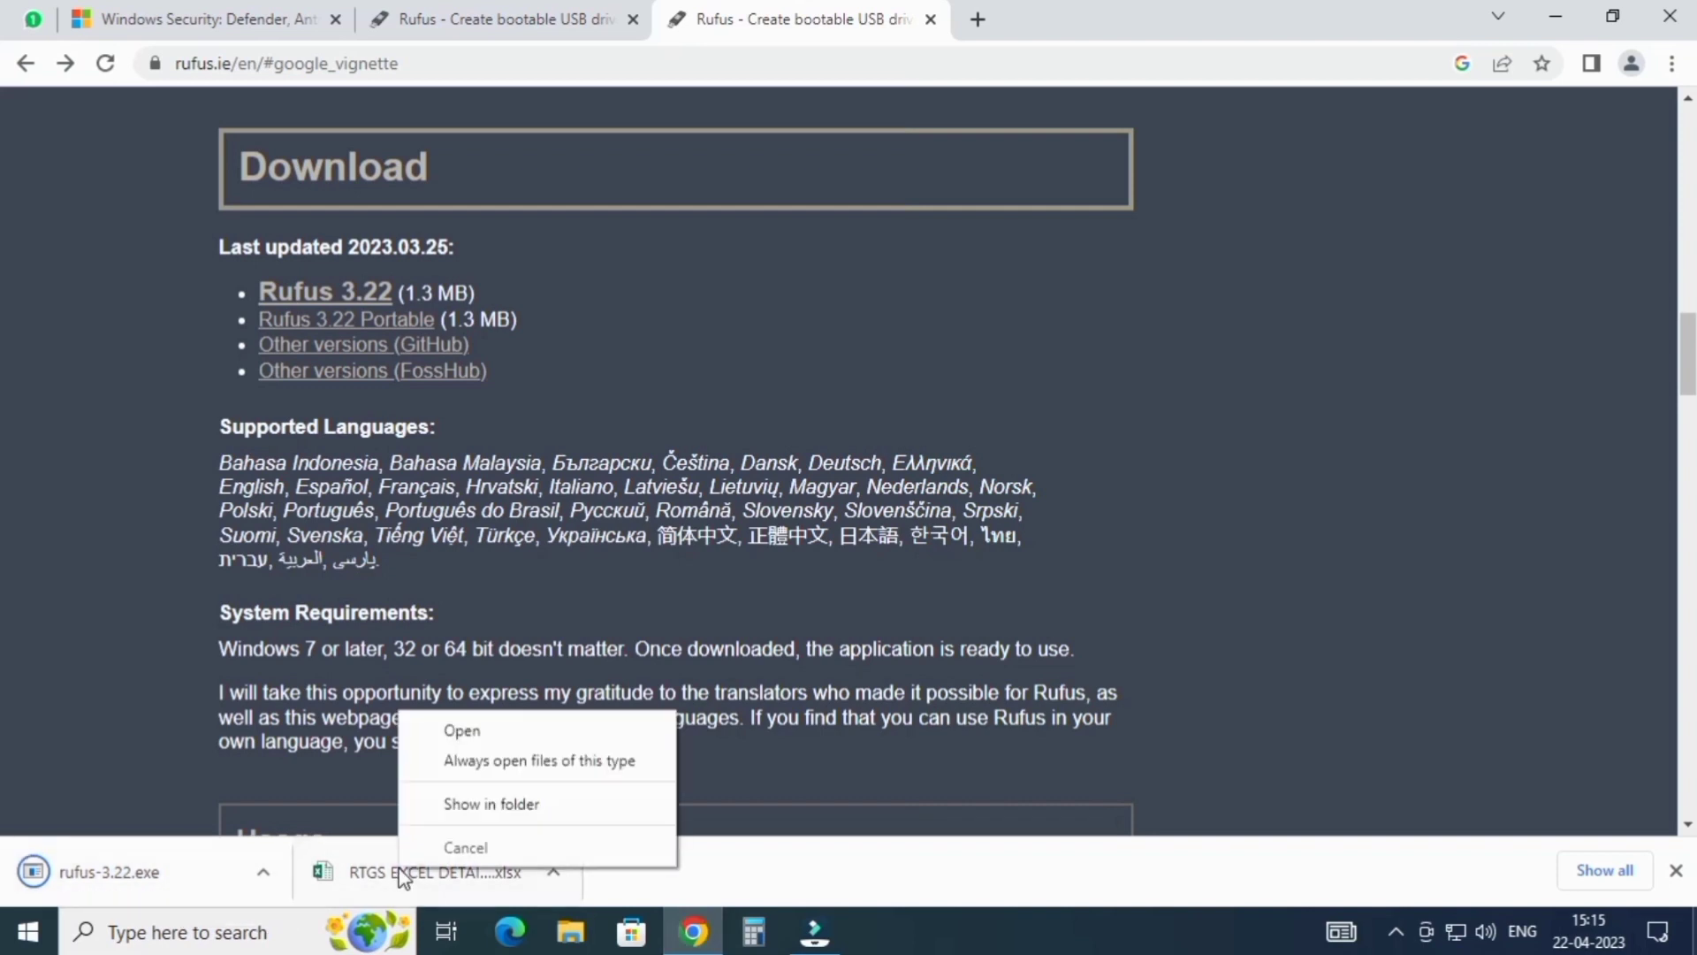
{"action": "left_click", "coordinate": [56, 674]}
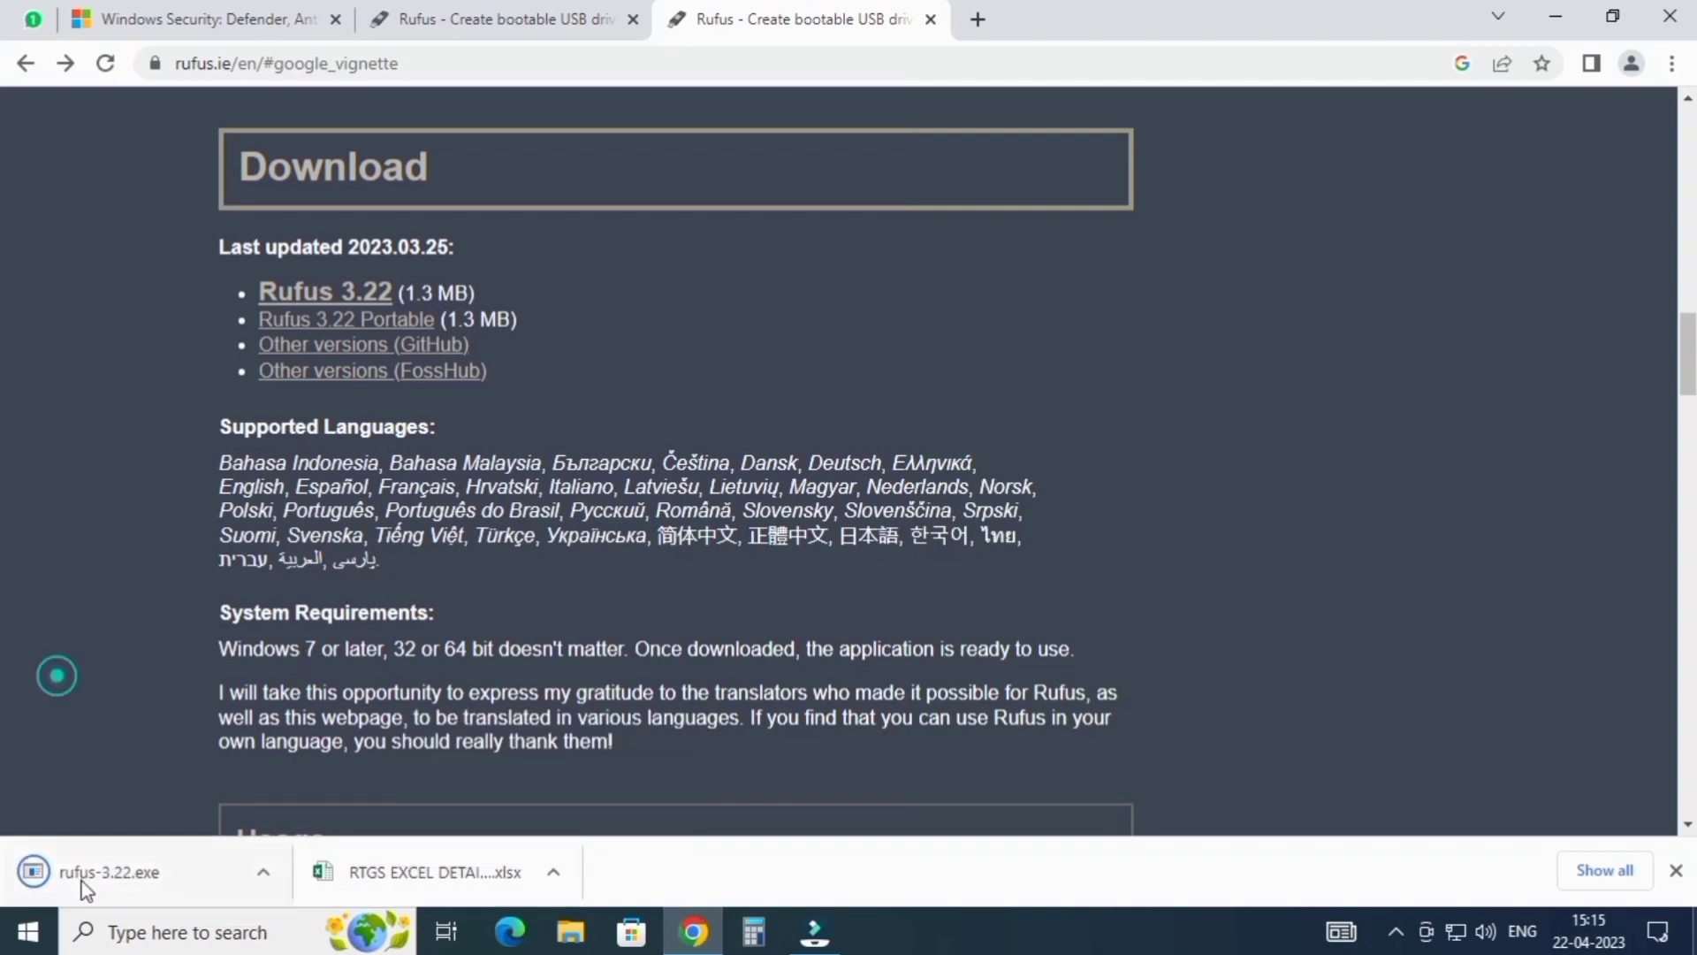
{"action": "left_click", "coordinate": [81, 879]}
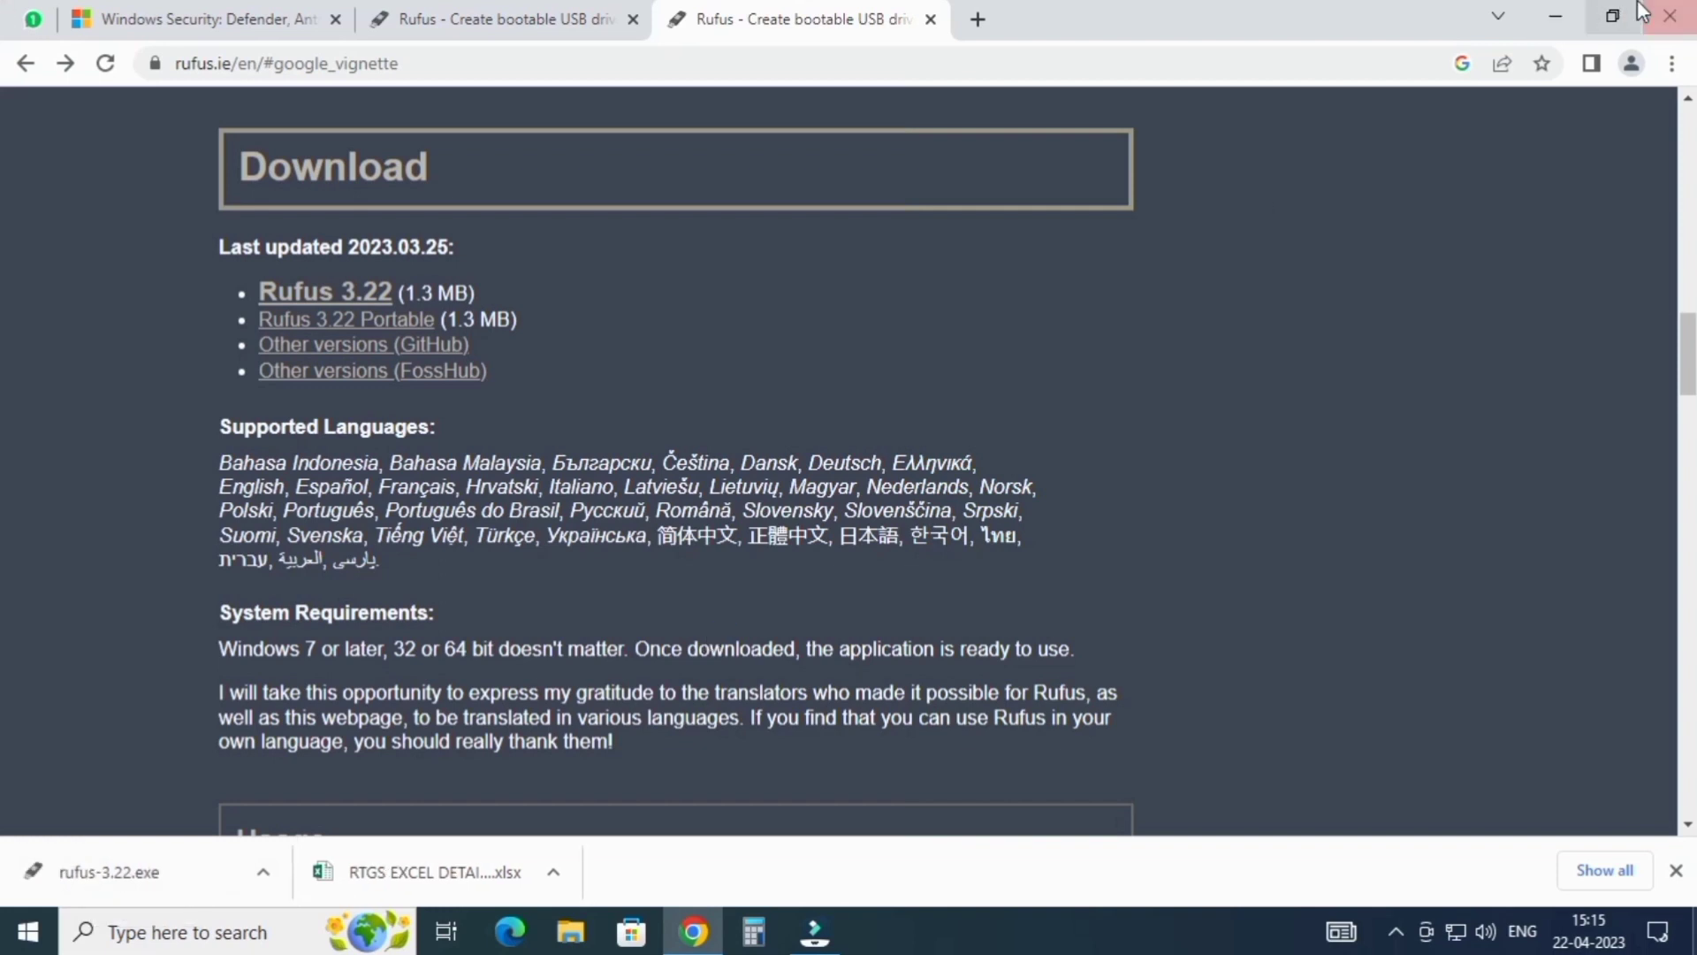
{"action": "left_click", "coordinate": [1555, 15]}
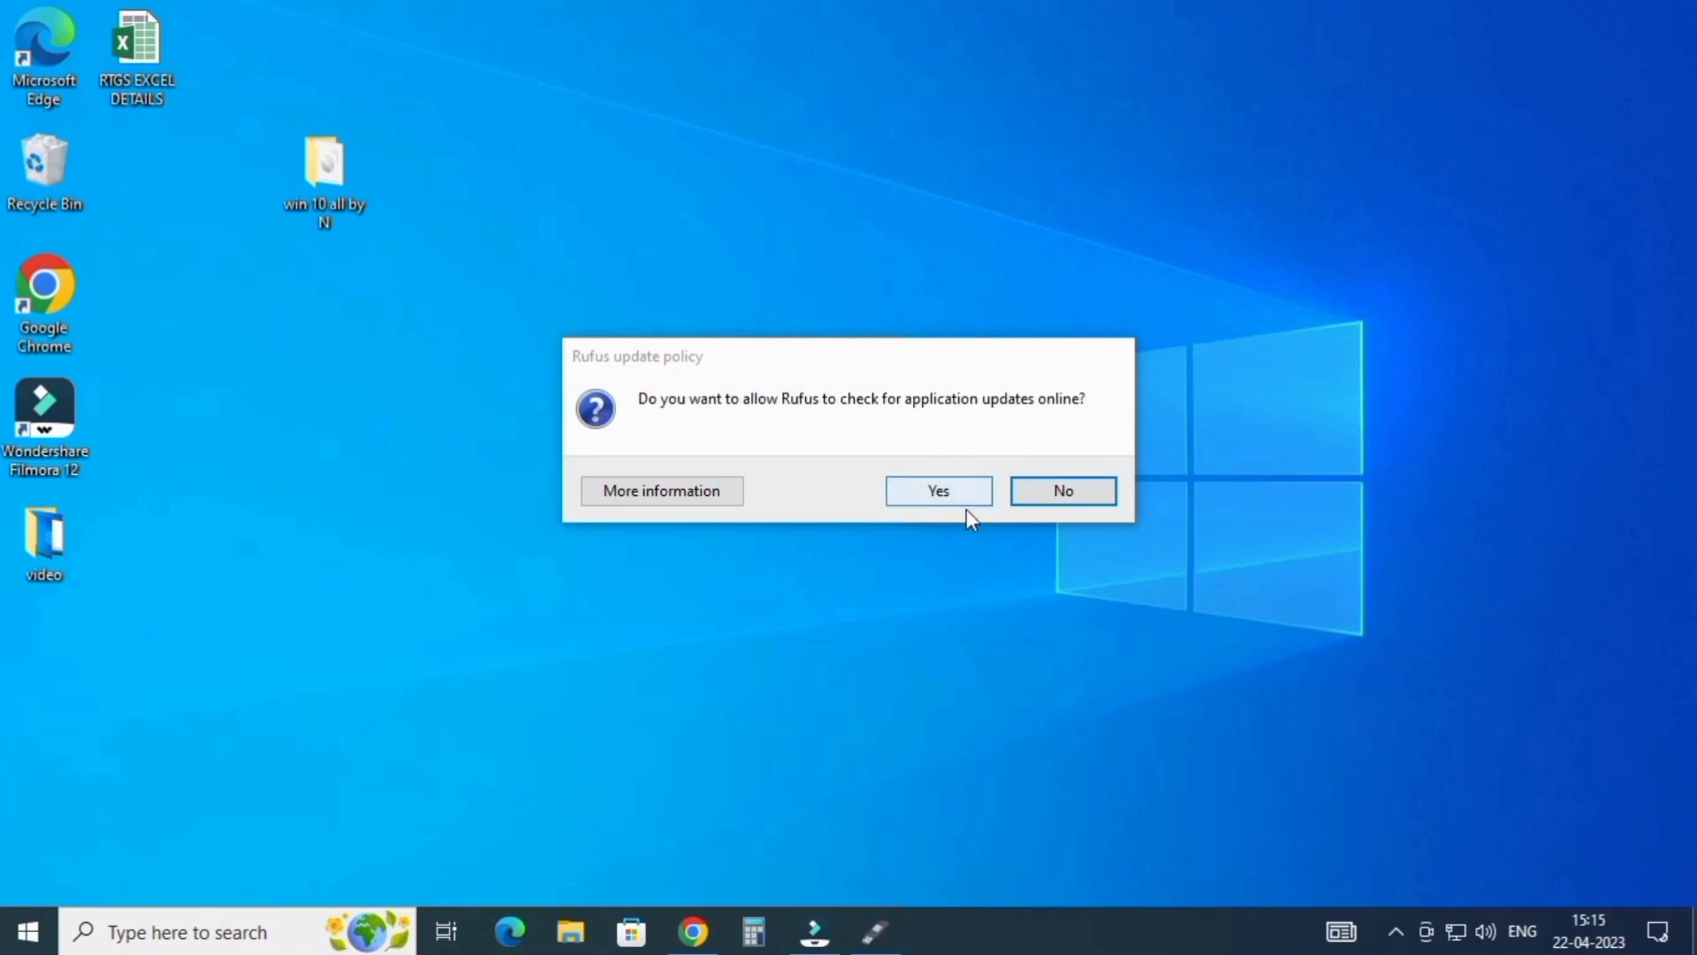
{"action": "left_click", "coordinate": [942, 495]}
{"action": "left_click", "coordinate": [941, 494]}
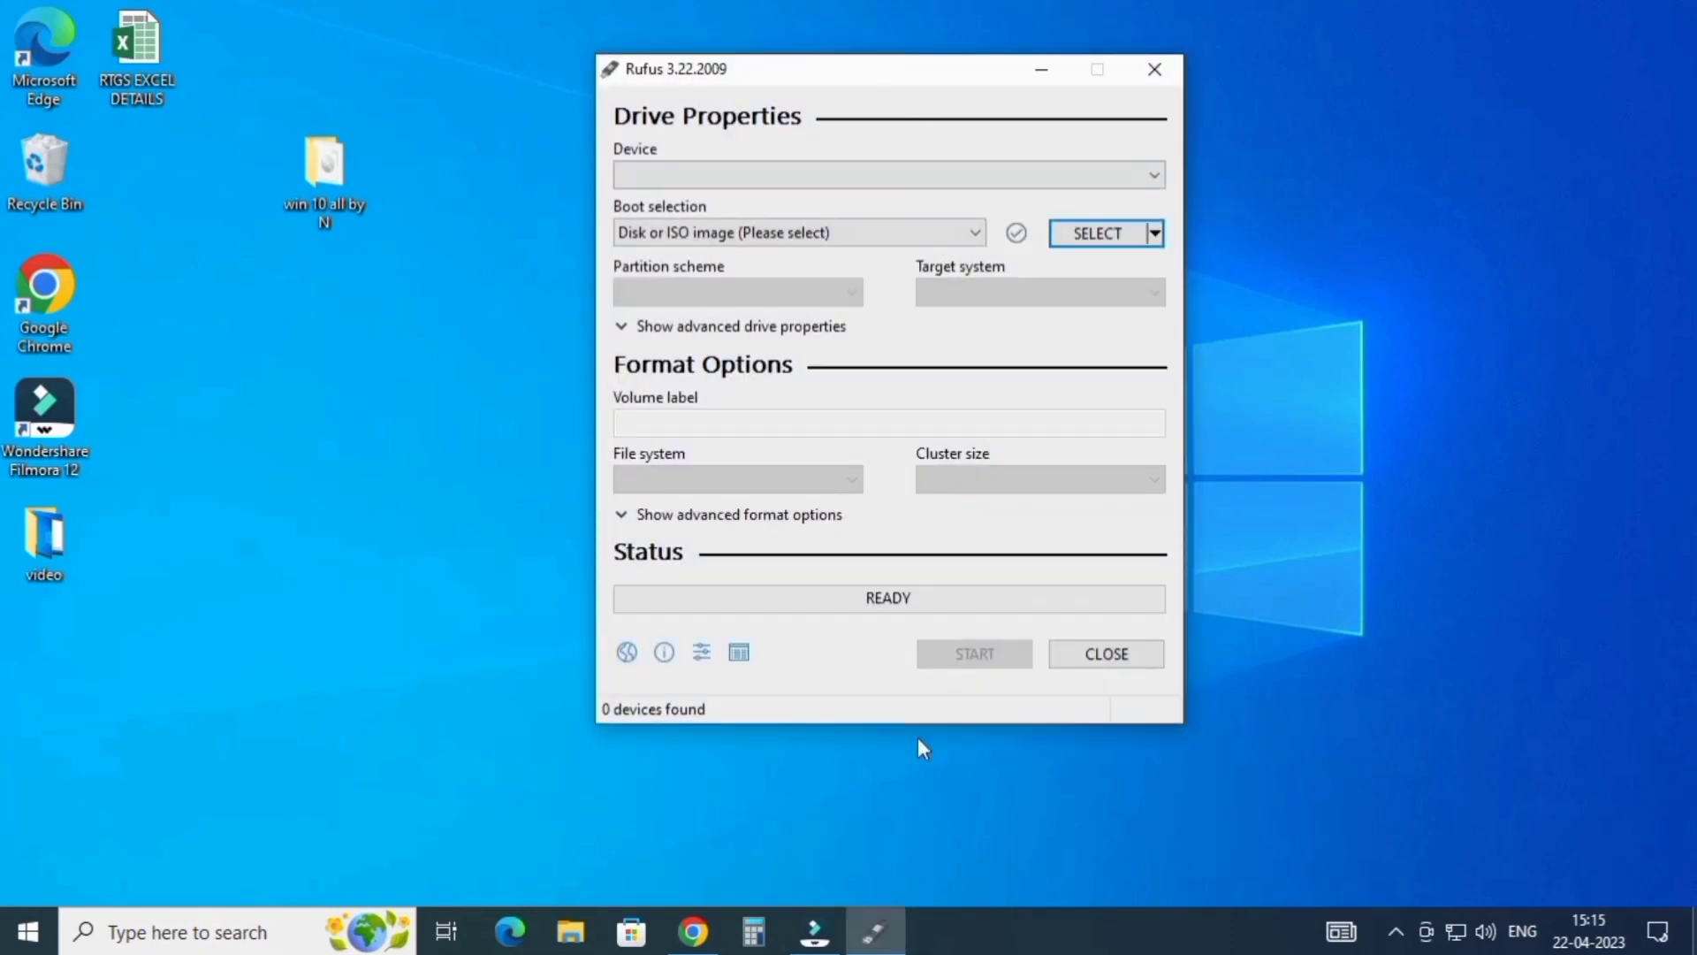
{"action": "right_click", "coordinate": [368, 428]}
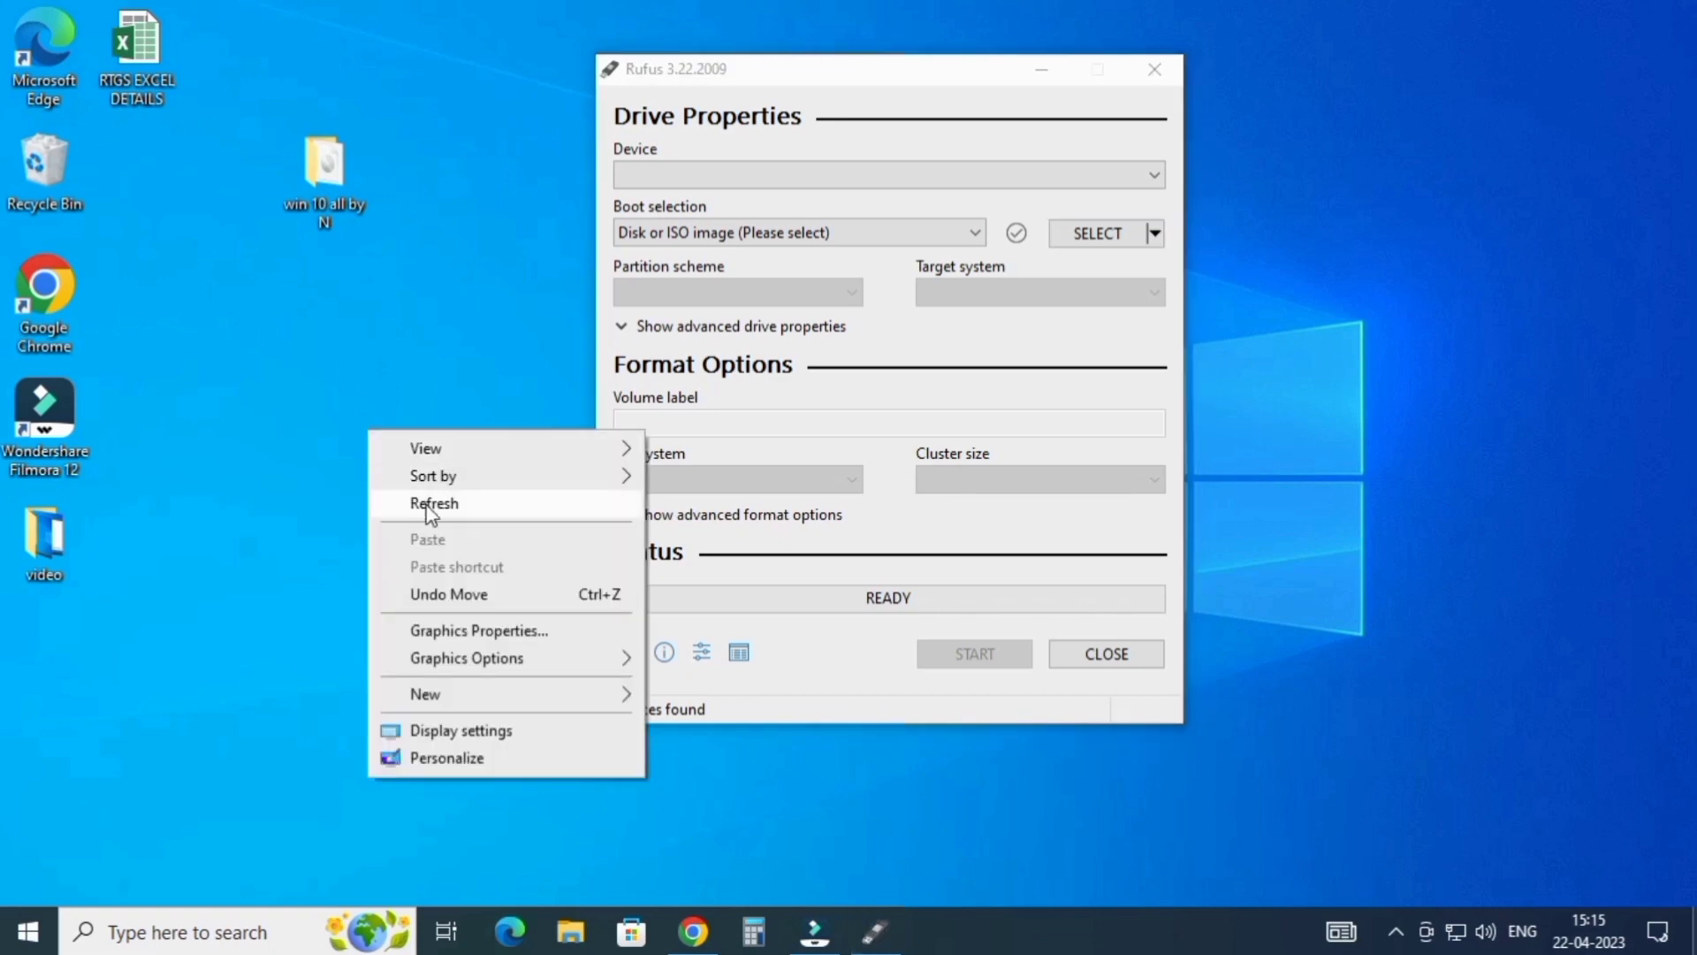
{"action": "left_click", "coordinate": [433, 505]}
{"action": "right_click", "coordinate": [336, 427]}
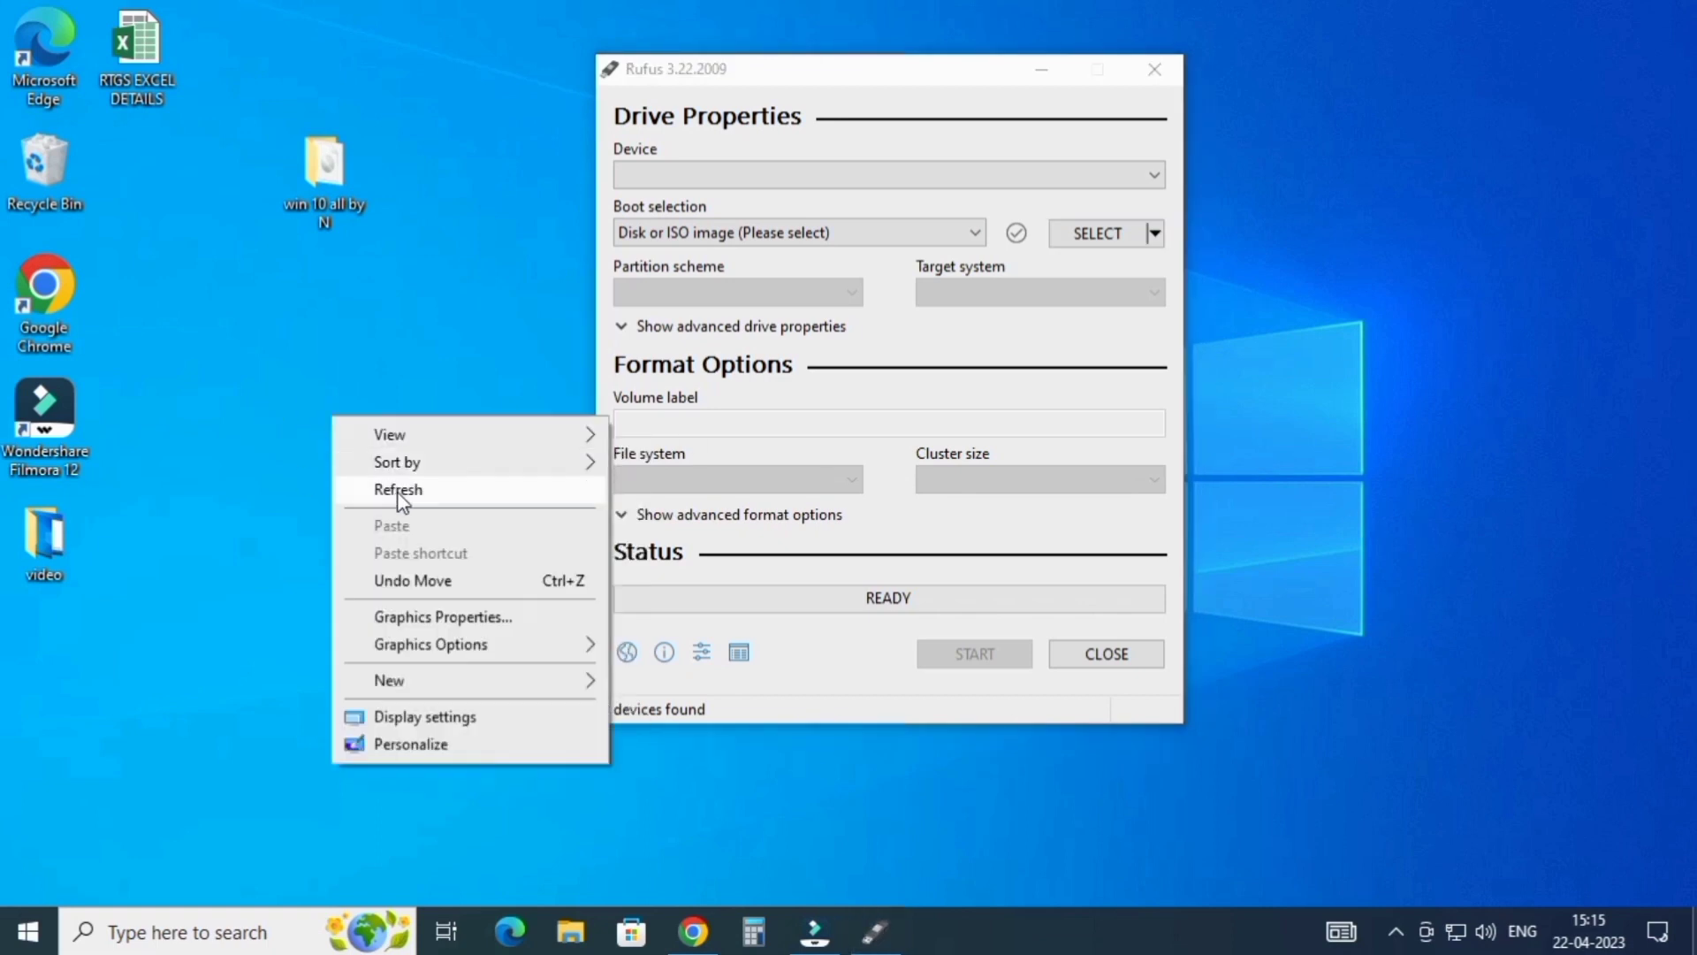
{"action": "left_click", "coordinate": [396, 489]}
{"action": "right_click", "coordinate": [389, 445]}
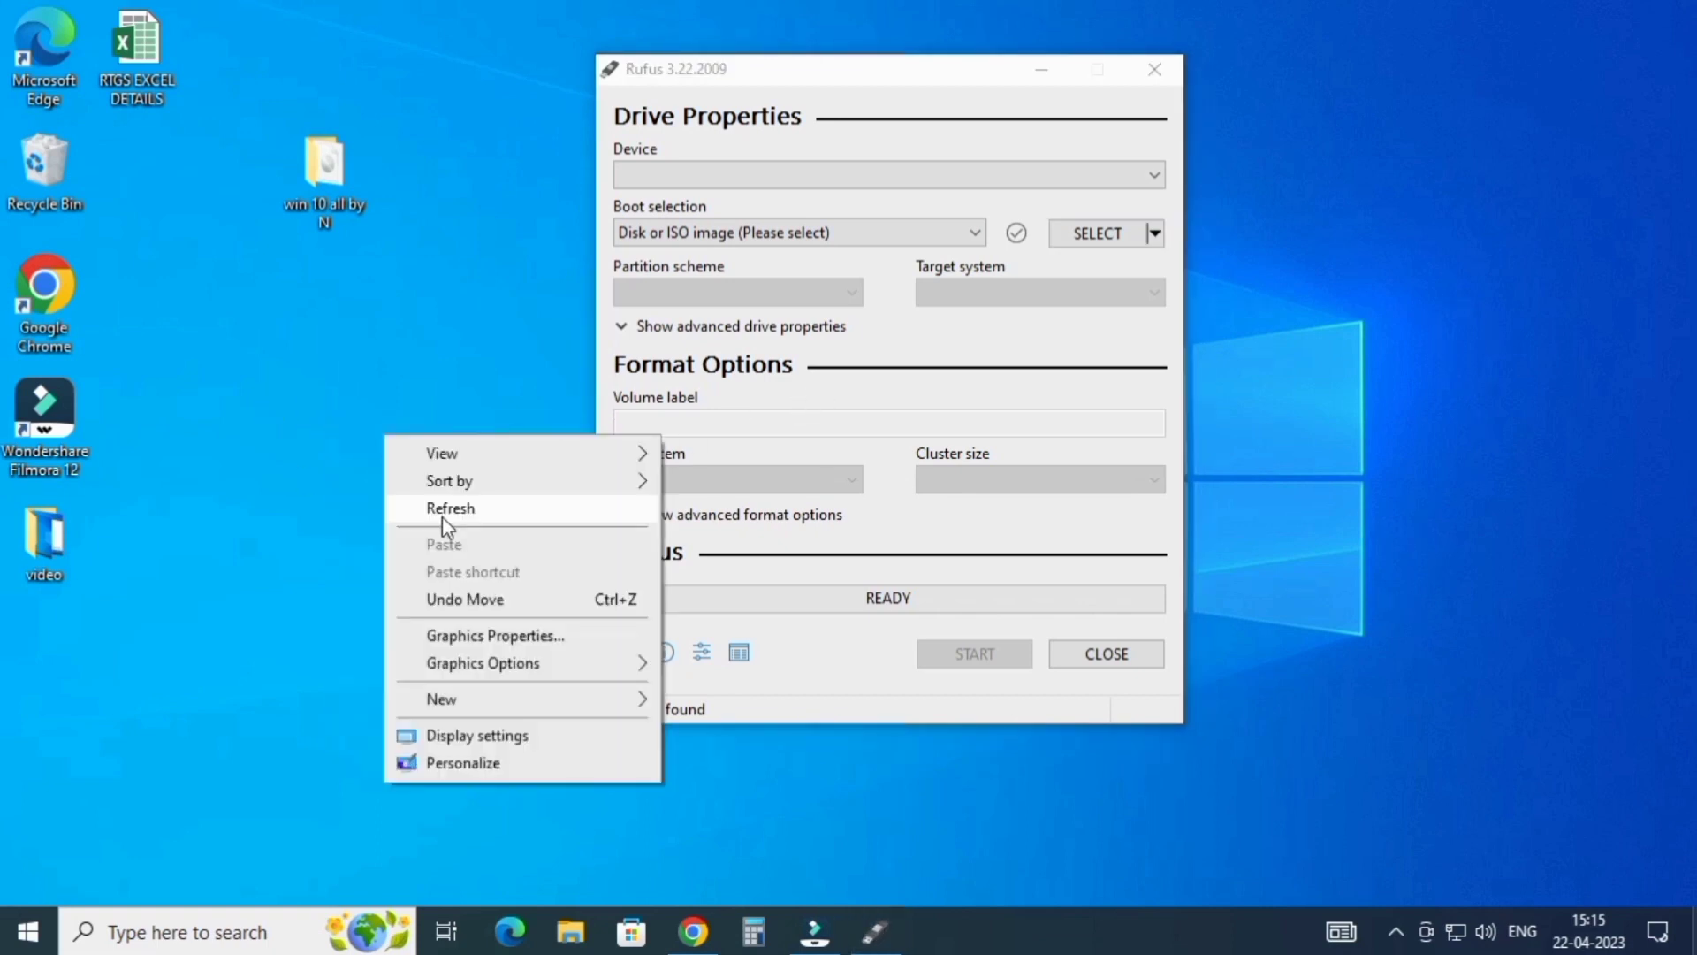
{"action": "left_click", "coordinate": [451, 511]}
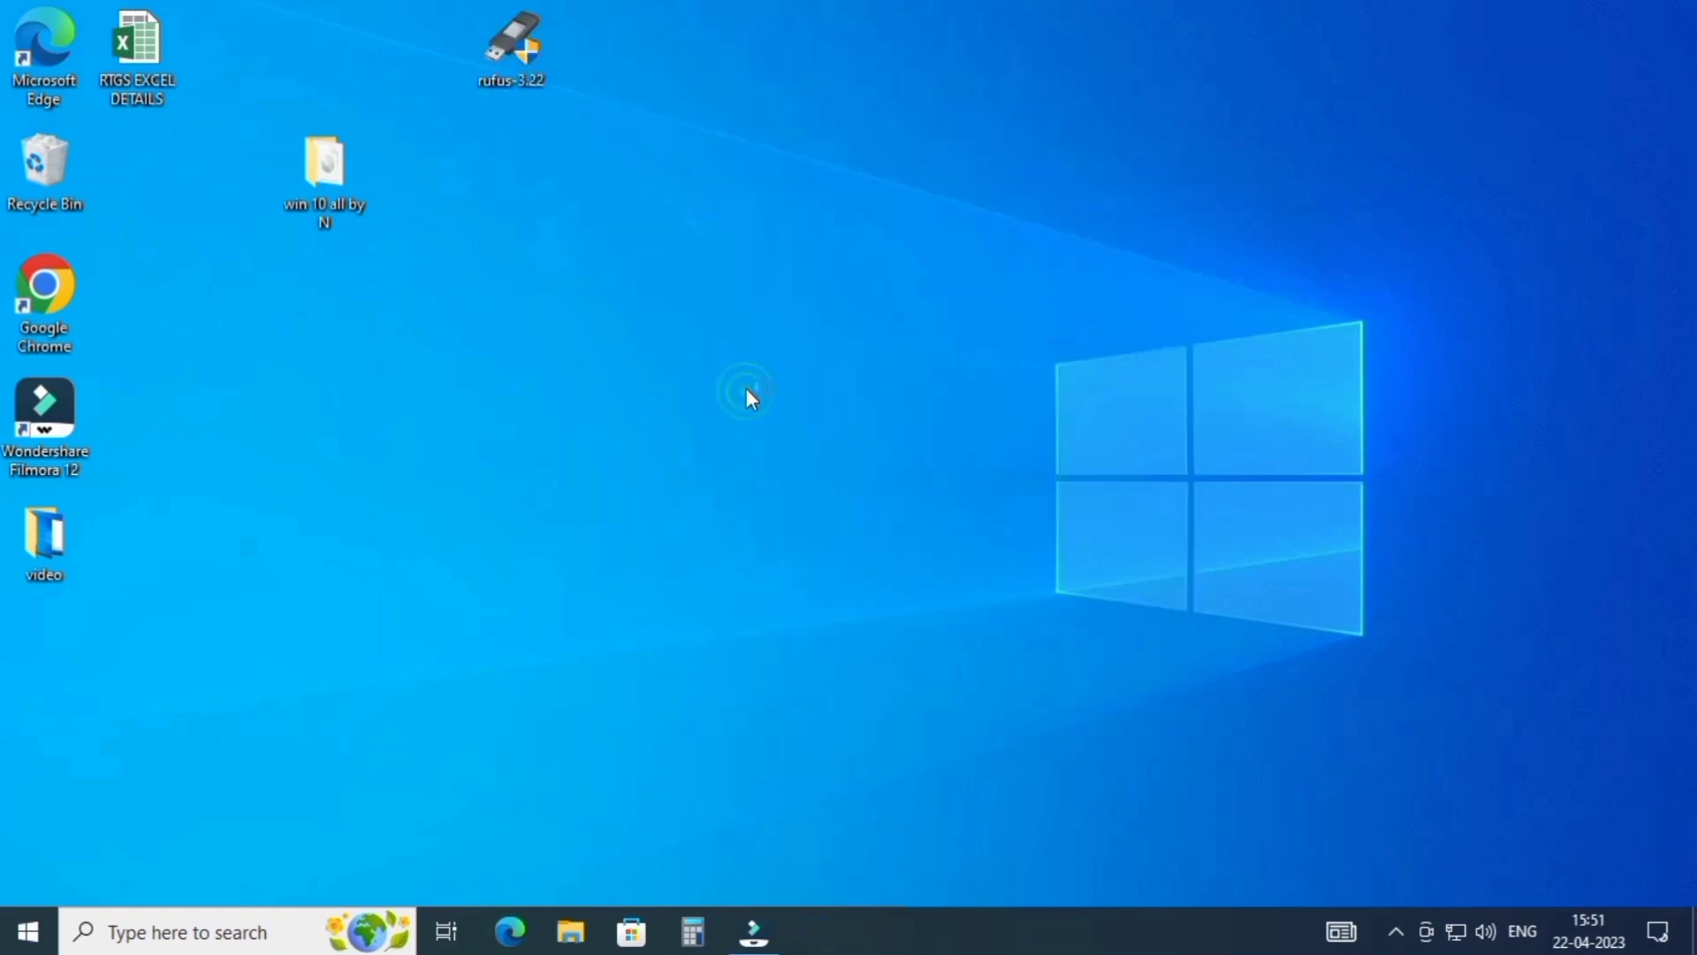
{"action": "right_click", "coordinate": [746, 390]}
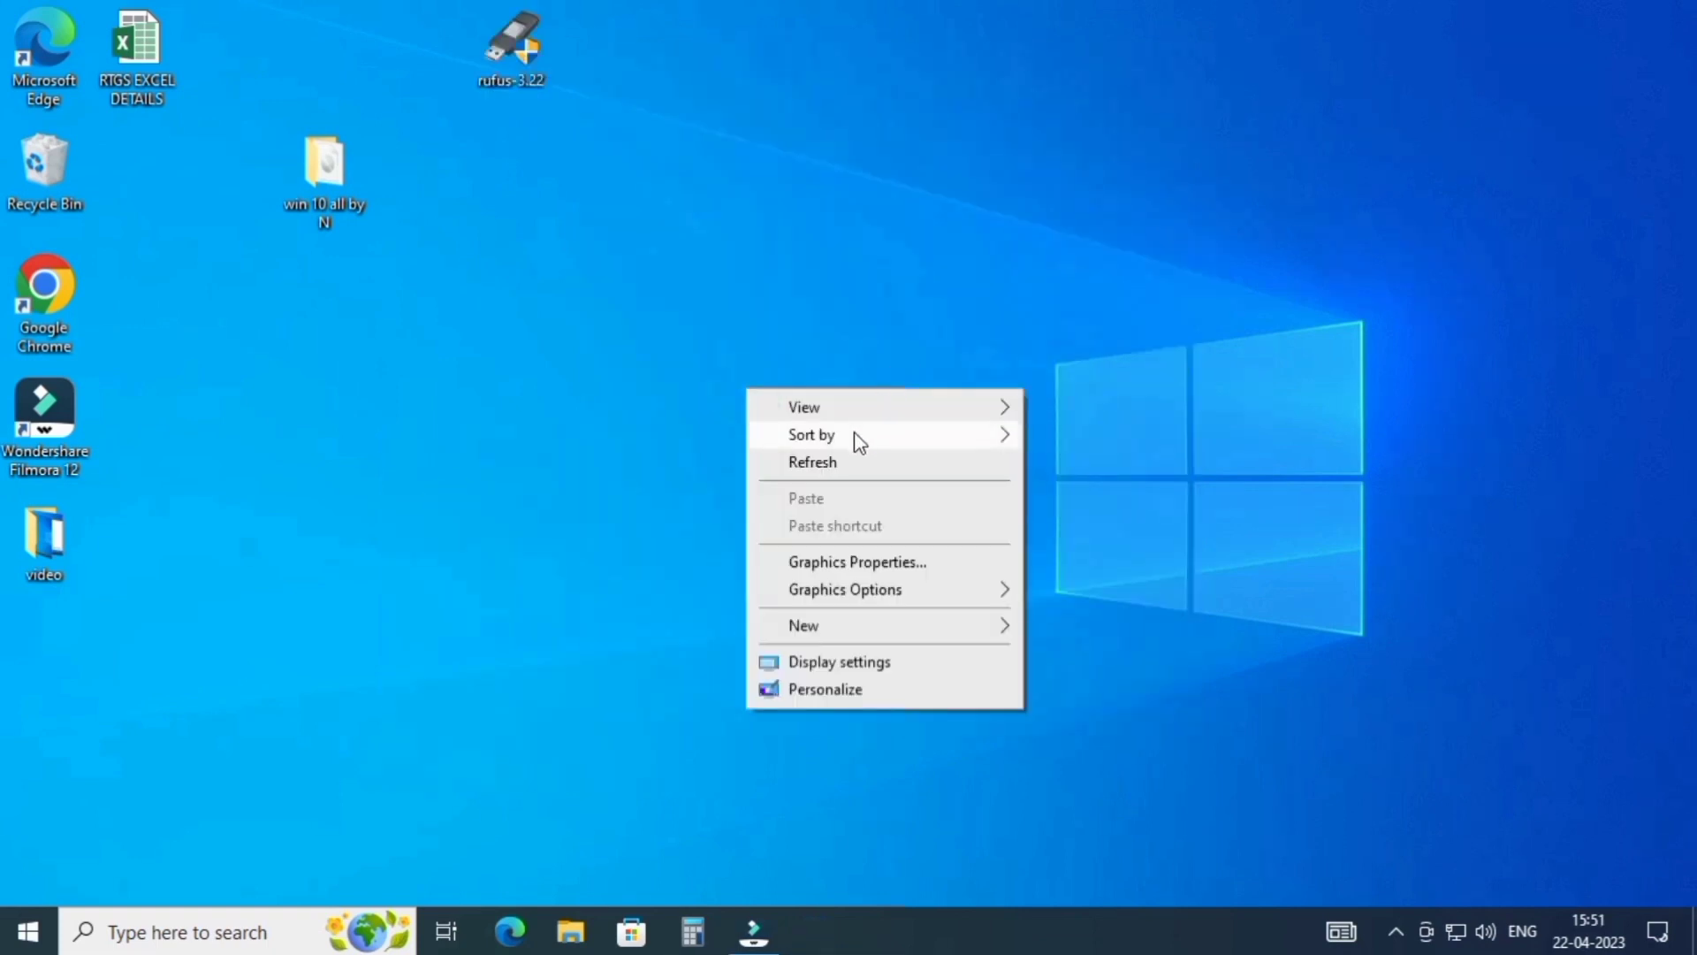
{"action": "left_click", "coordinate": [822, 463]}
{"action": "right_click", "coordinate": [759, 375]}
{"action": "left_click", "coordinate": [985, 449]}
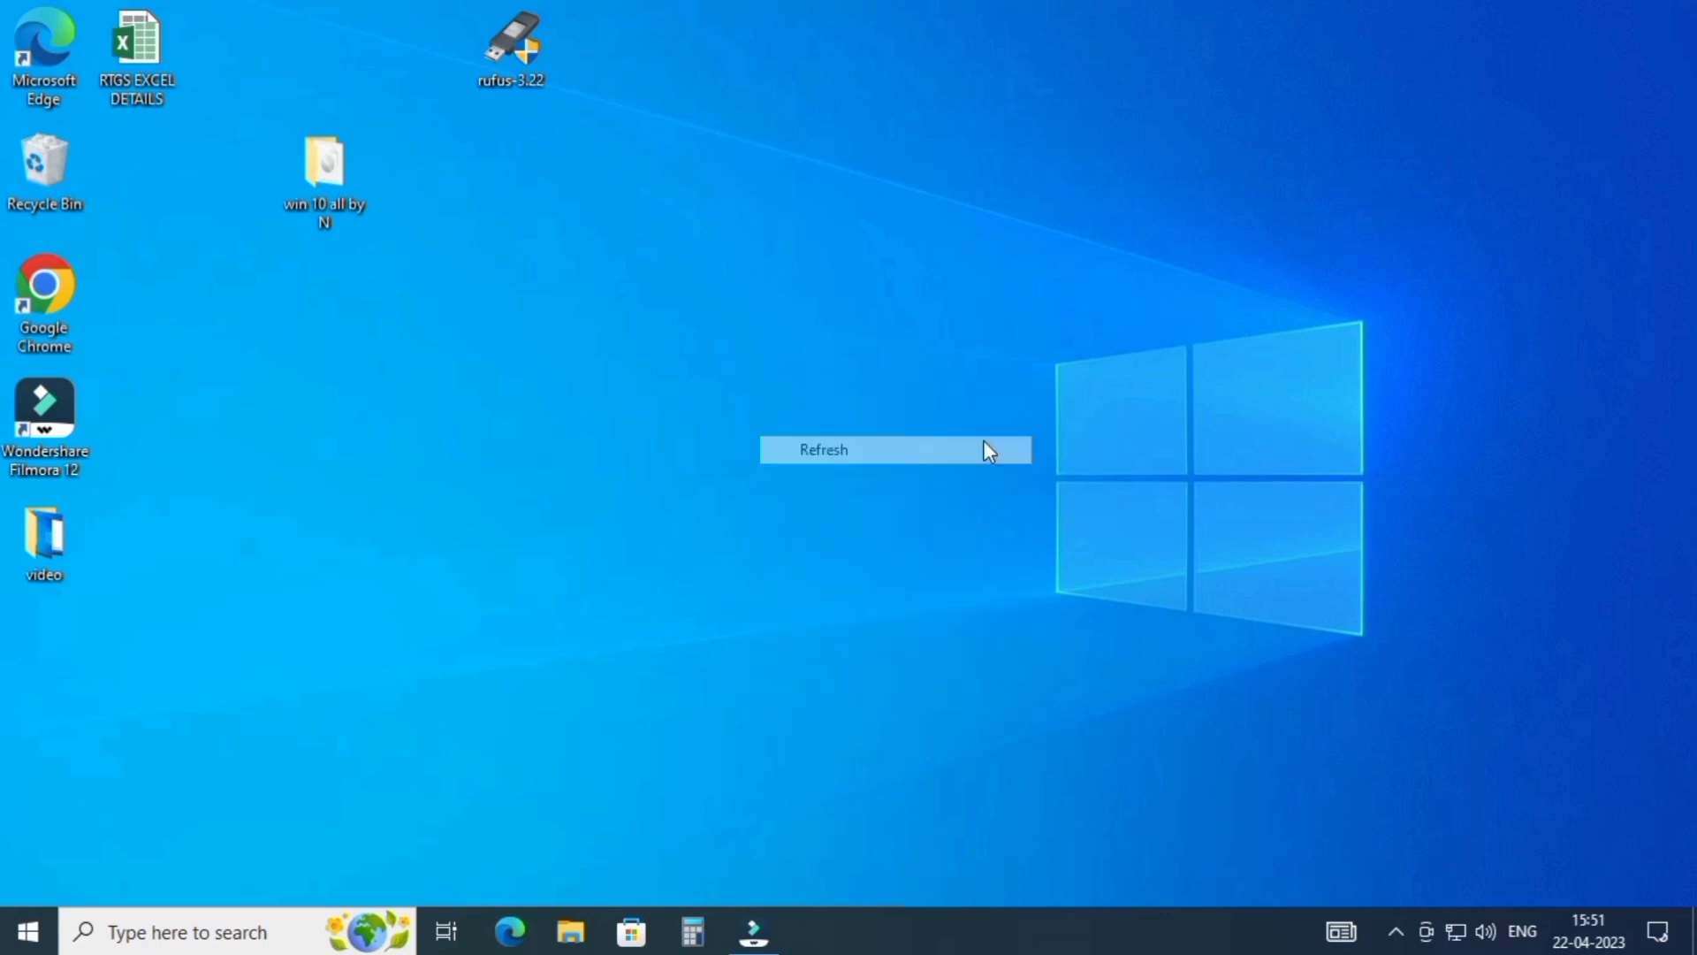
{"action": "right_click", "coordinate": [735, 347]}
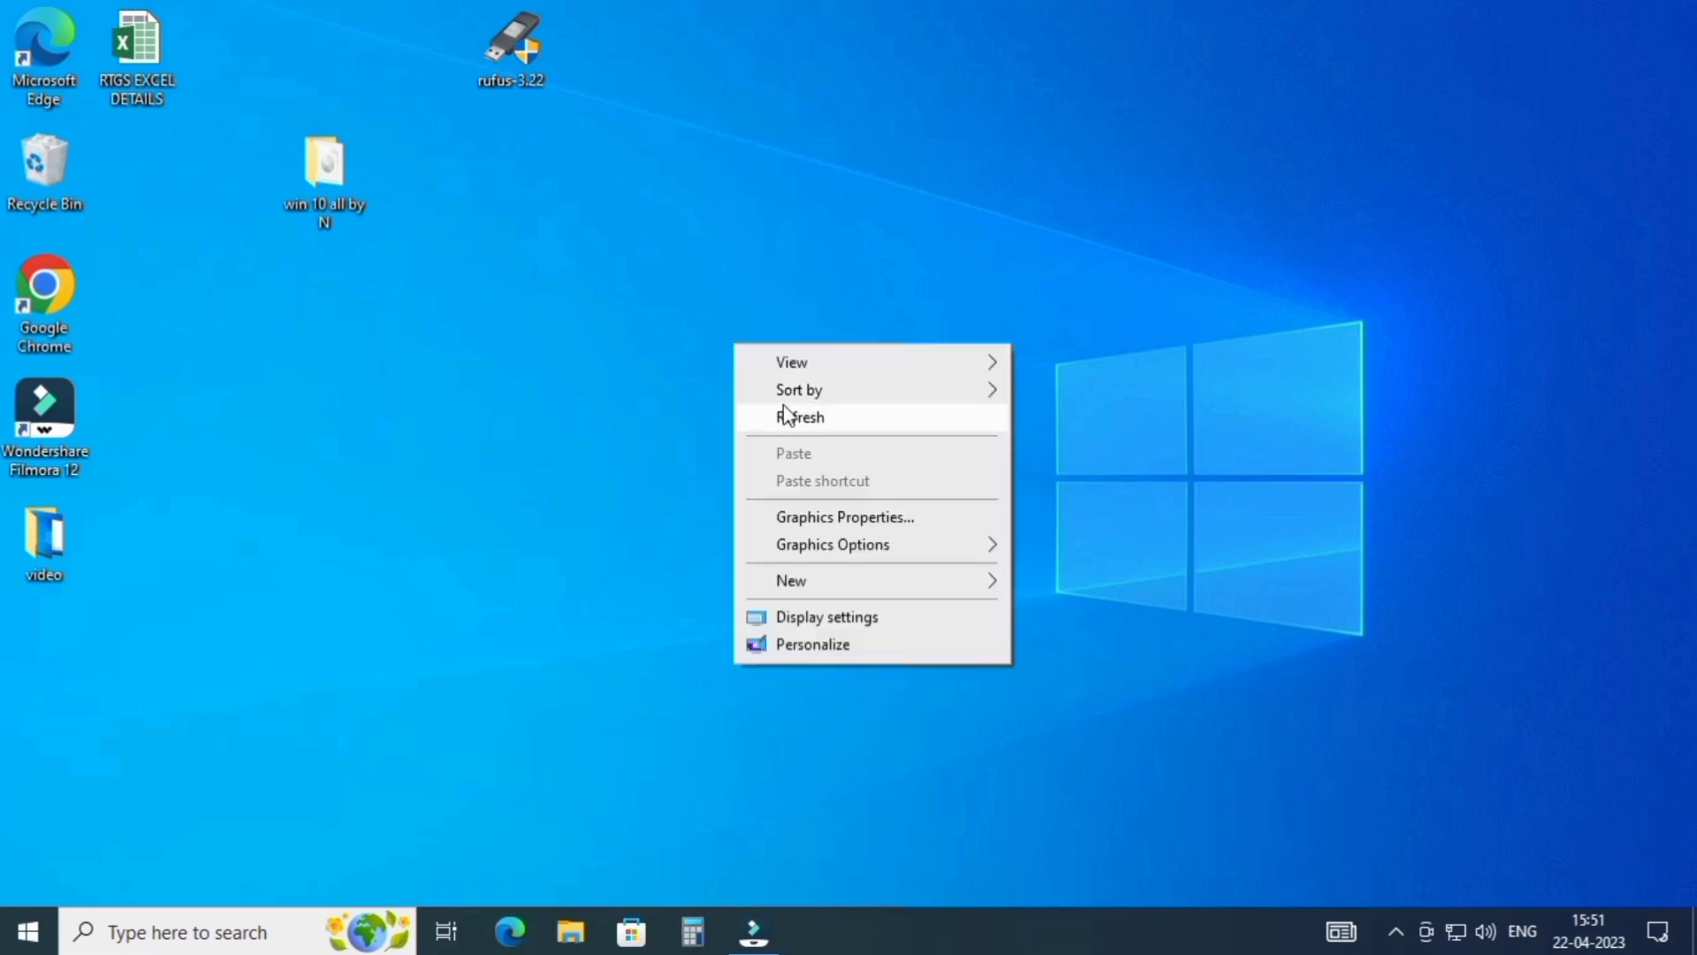
{"action": "left_click", "coordinate": [791, 417]}
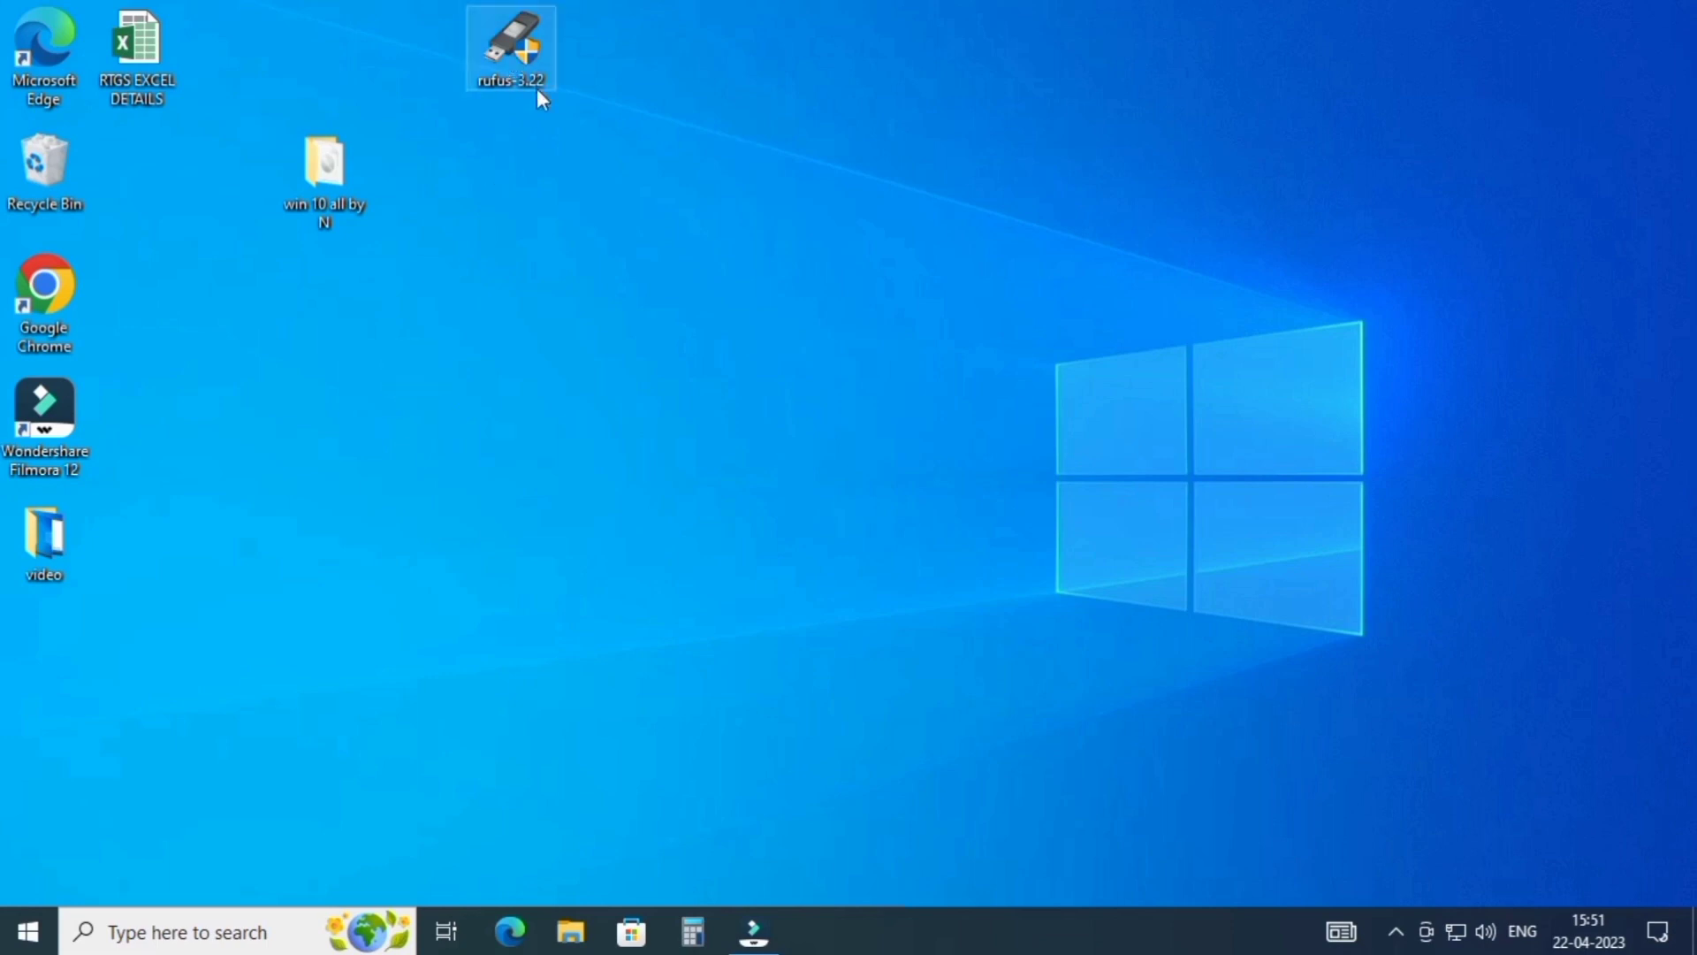
- Start rufus-3.22 from the desktop and use the ESD-ISO (E:) [32 GB] drive as the device
{"action": "double_click", "coordinate": [527, 63]}
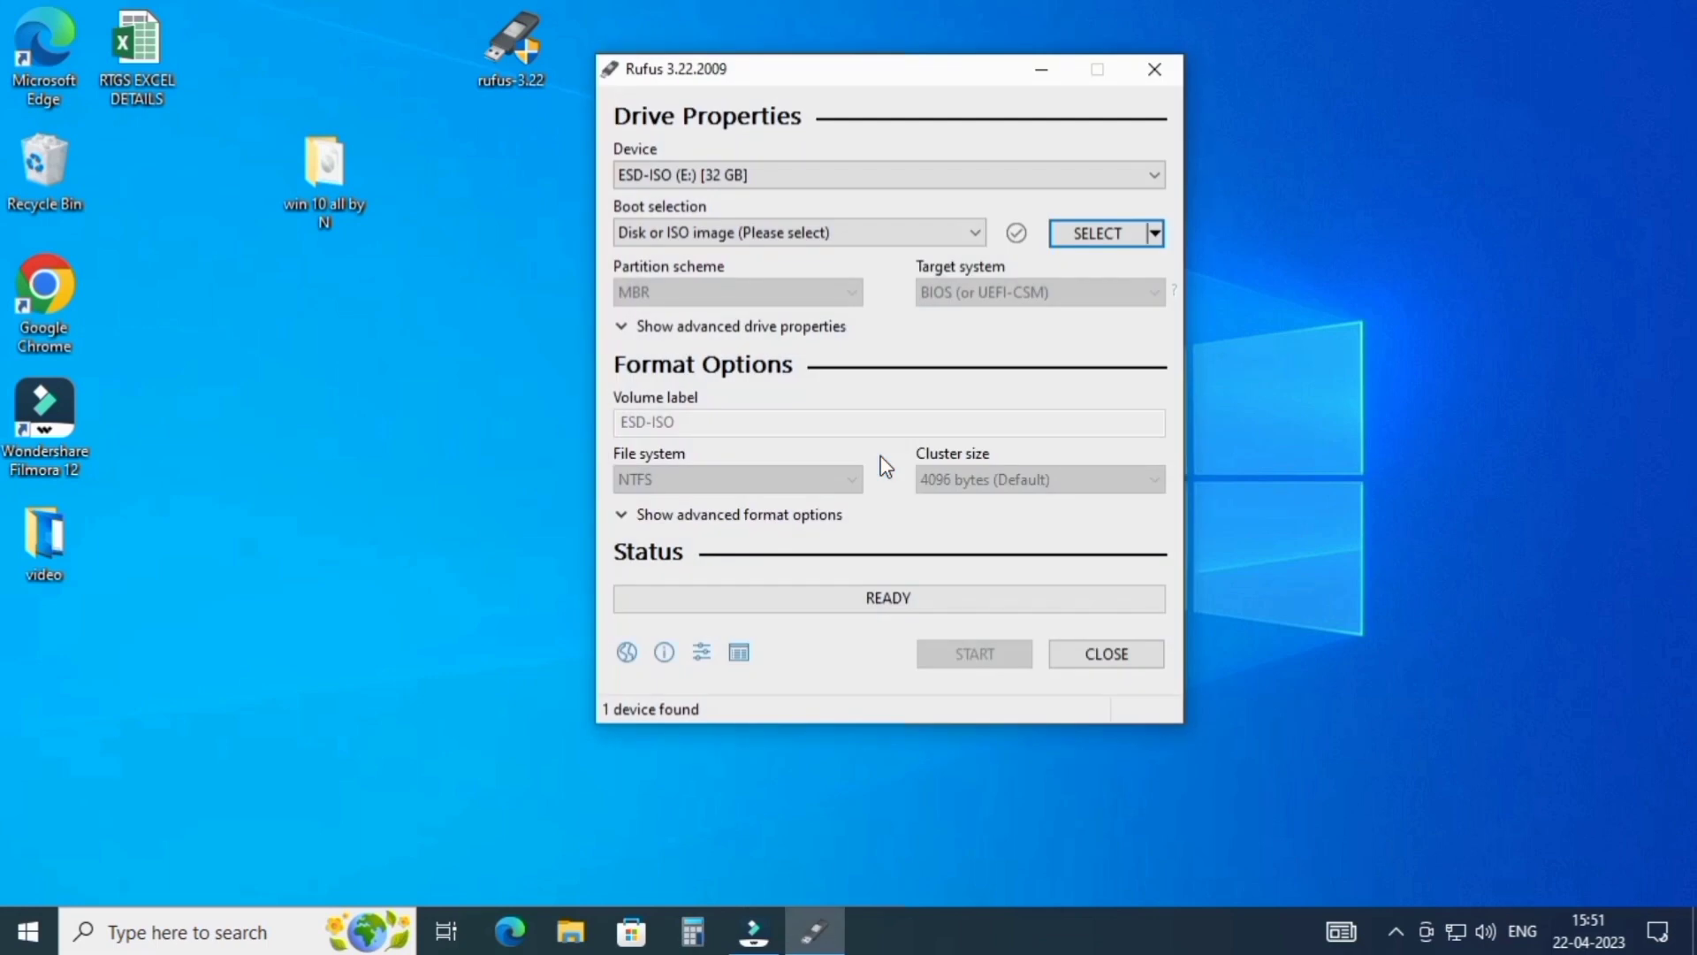
{"action": "left_click", "coordinate": [750, 180]}
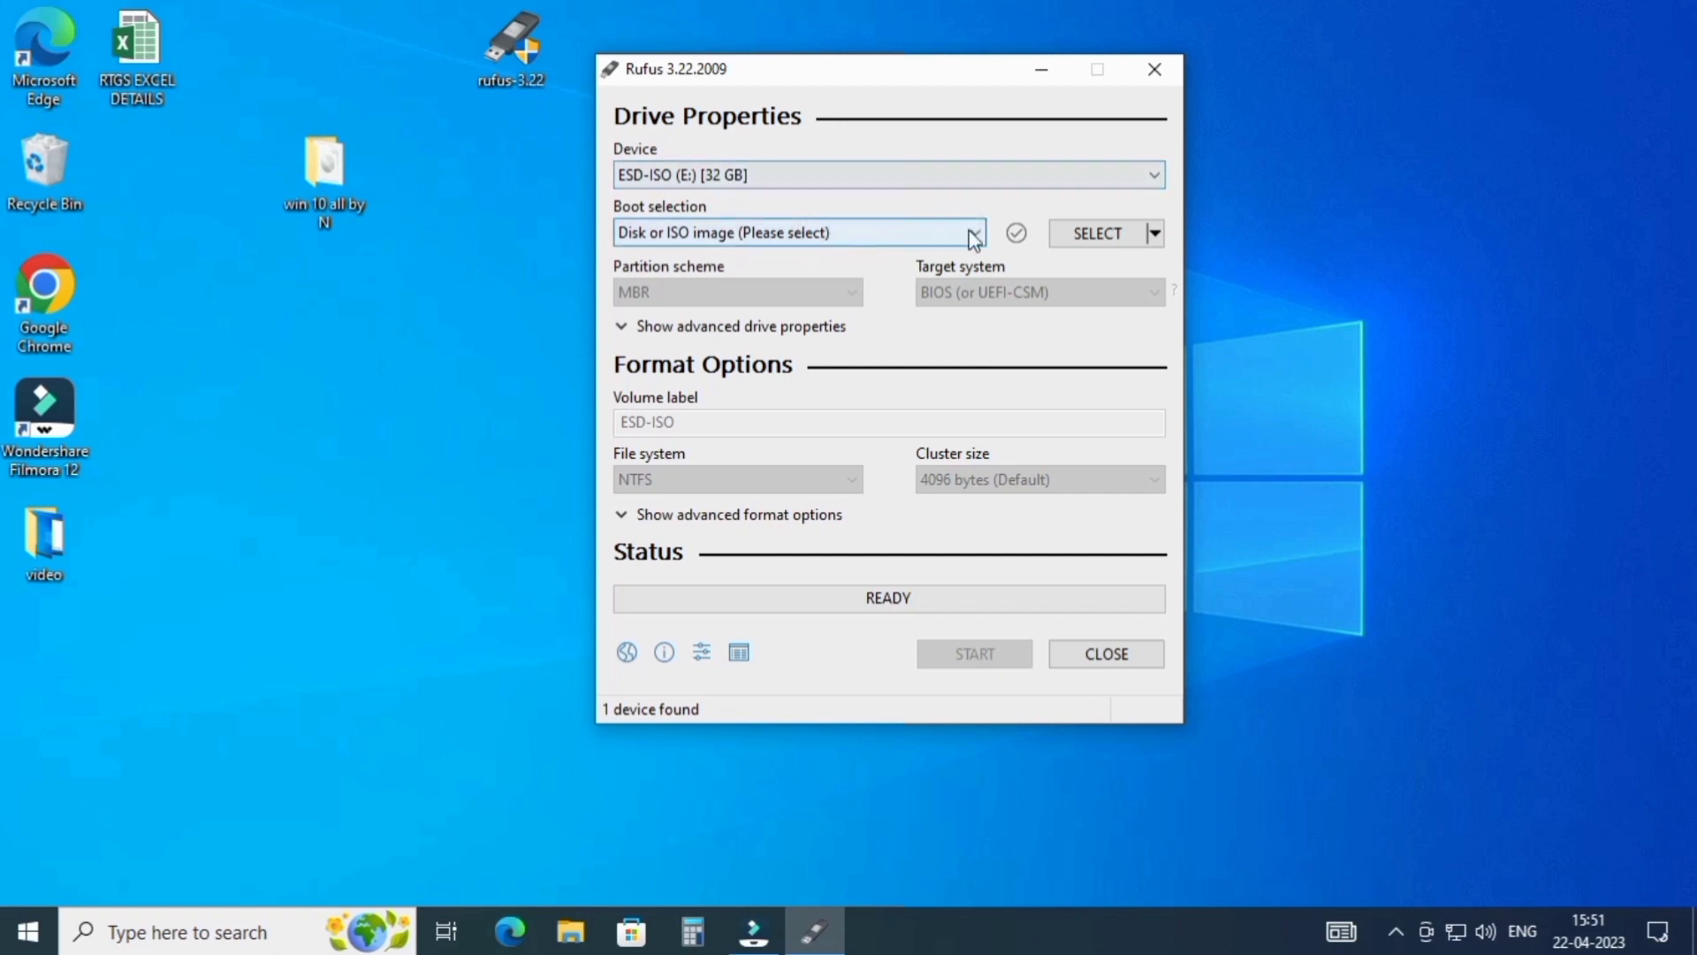
- Load the Windows 10 iso file from the "win 10 all by N" desktop folder as the boot image
{"action": "left_click", "coordinate": [1089, 239]}
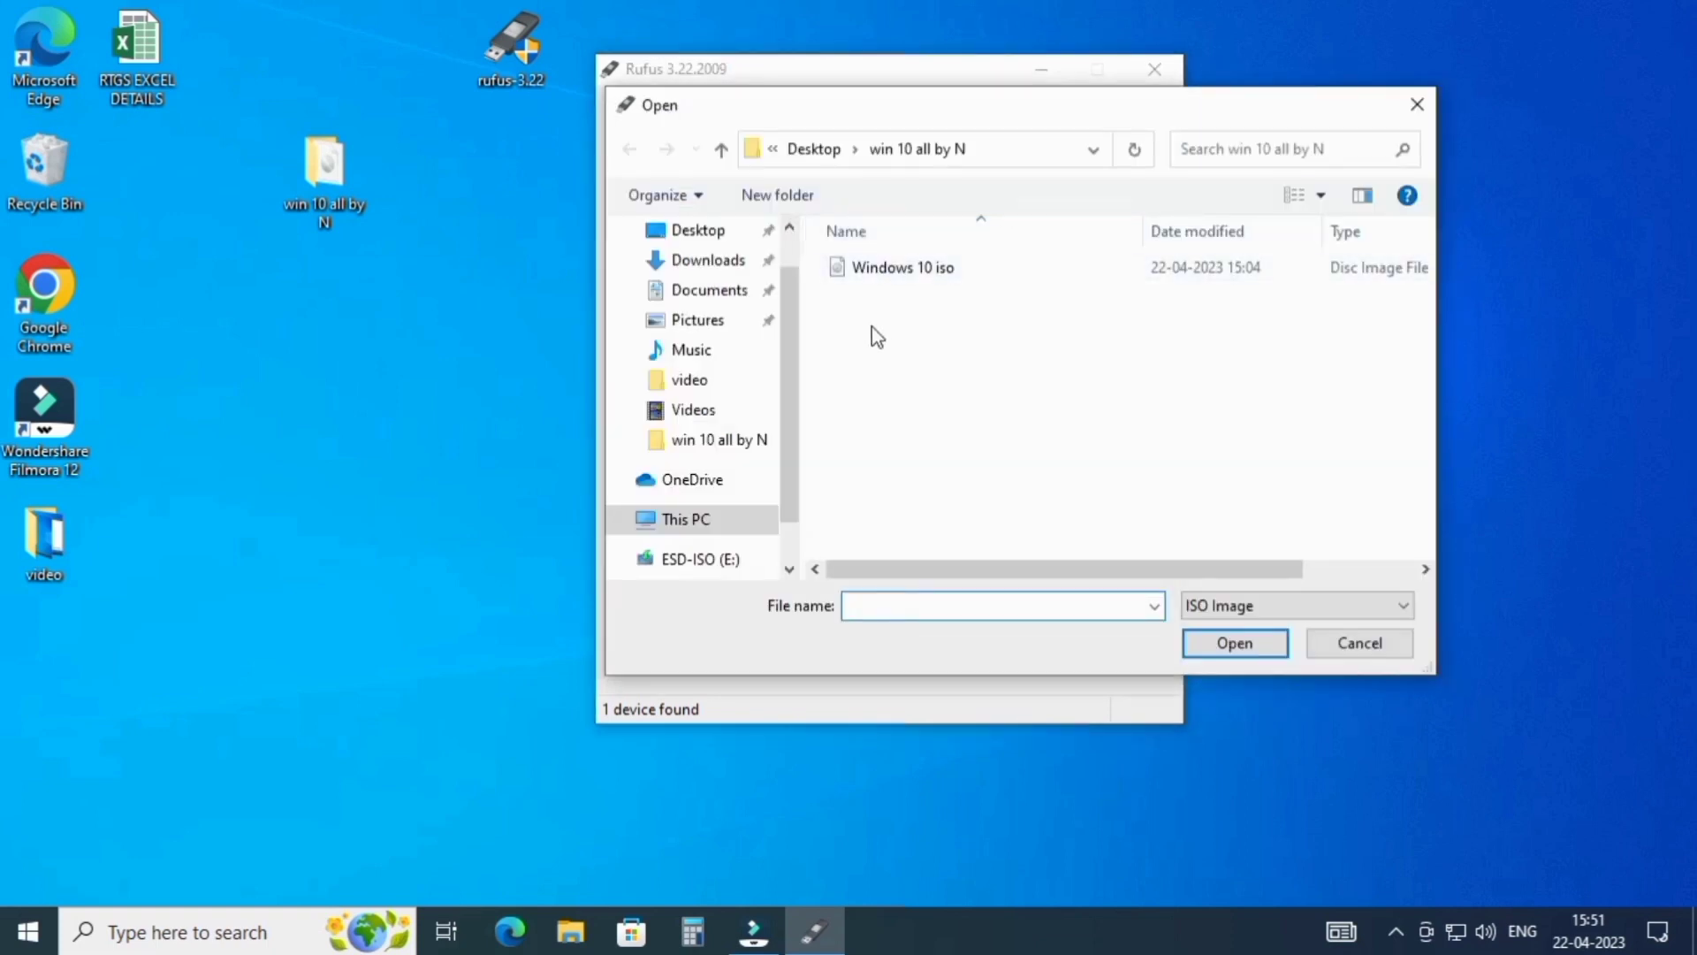
{"action": "left_click", "coordinate": [891, 277]}
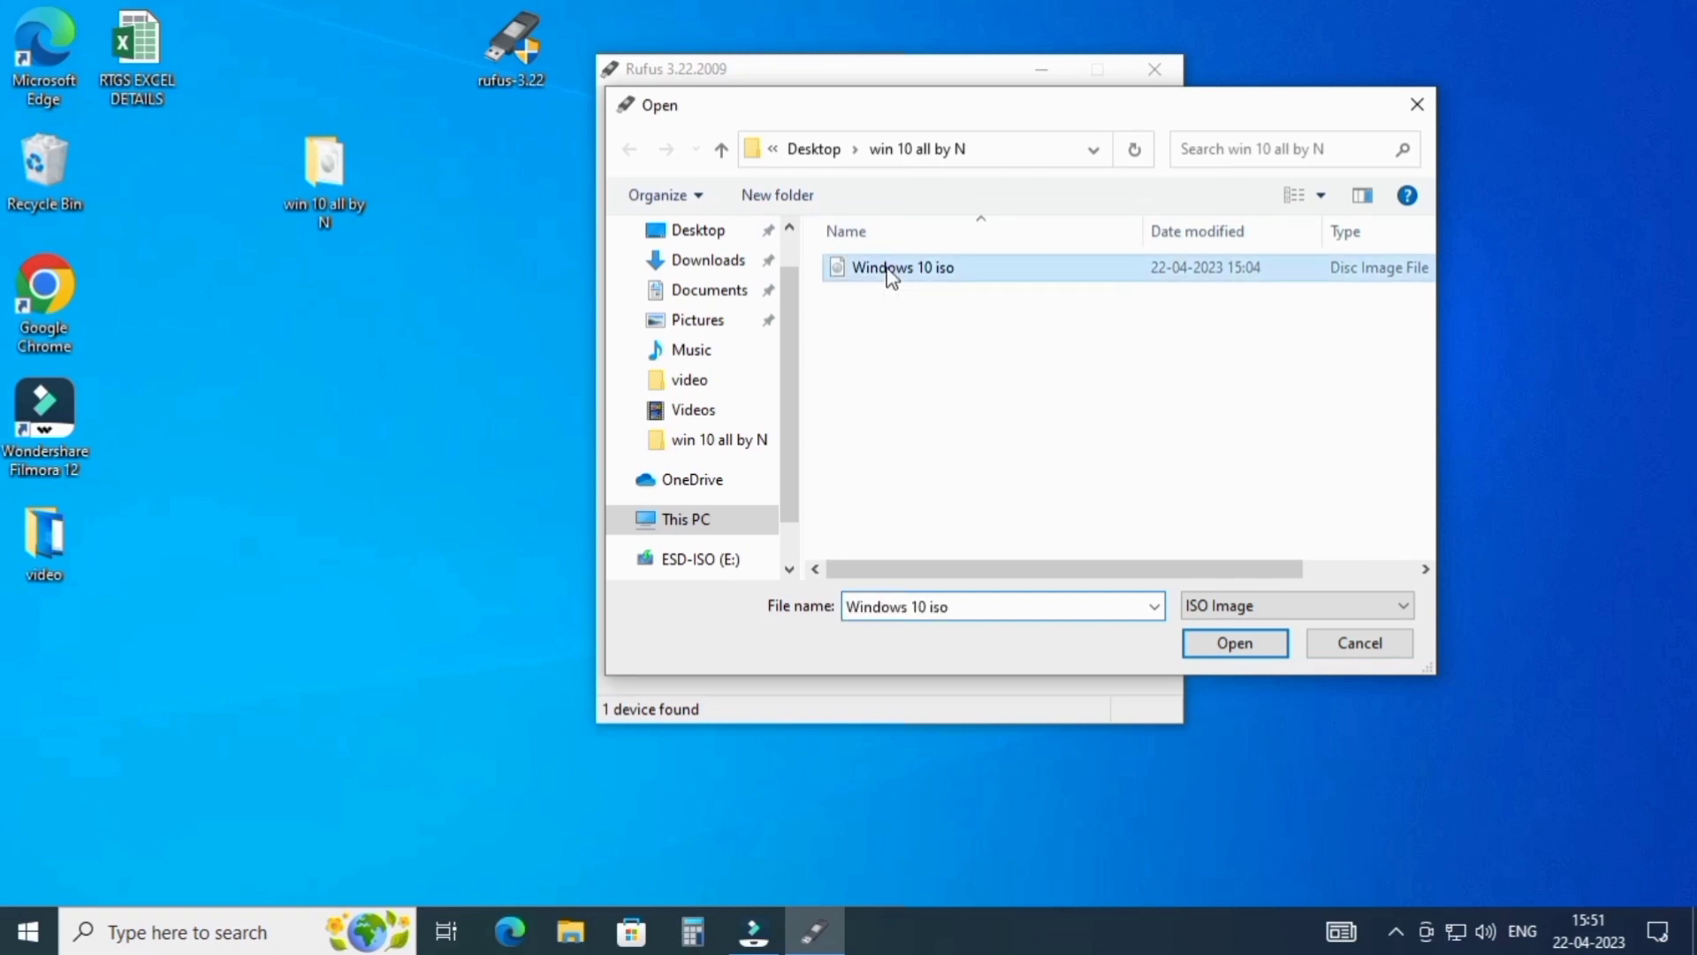
{"action": "left_click", "coordinate": [1224, 645]}
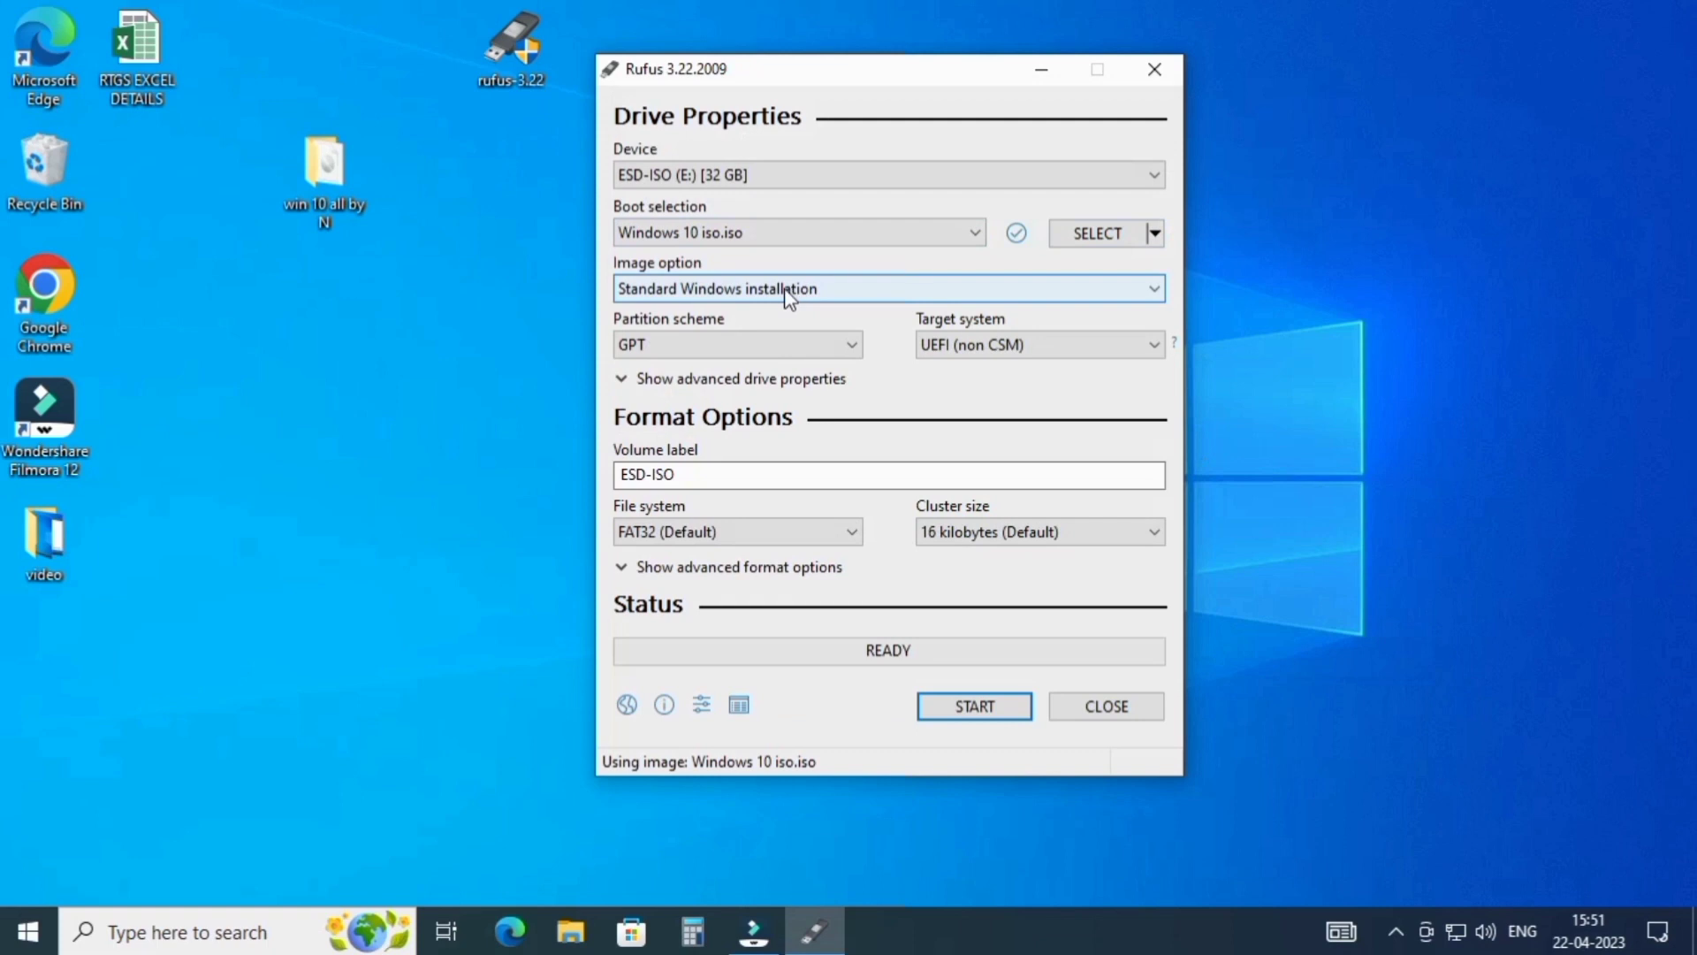
- Set the image option to Standard Windows installation, with the GPT partition scheme and UEFI (non CSM) as the target system
{"action": "left_click", "coordinate": [852, 290]}
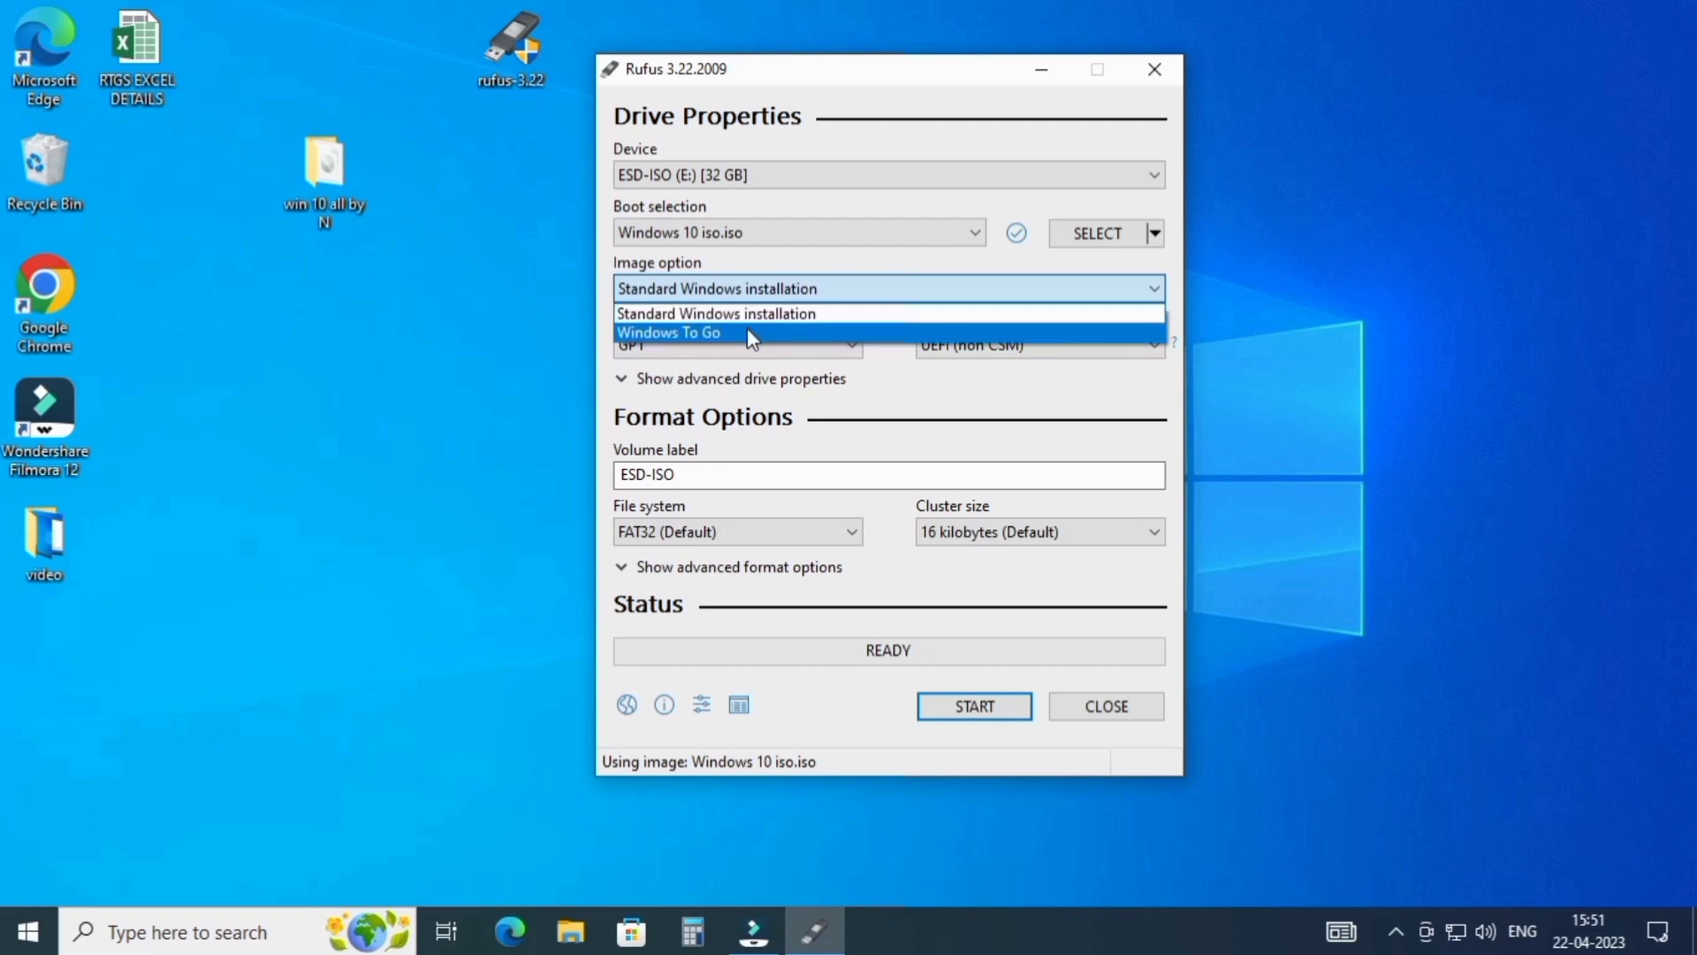
{"action": "left_click", "coordinate": [815, 318]}
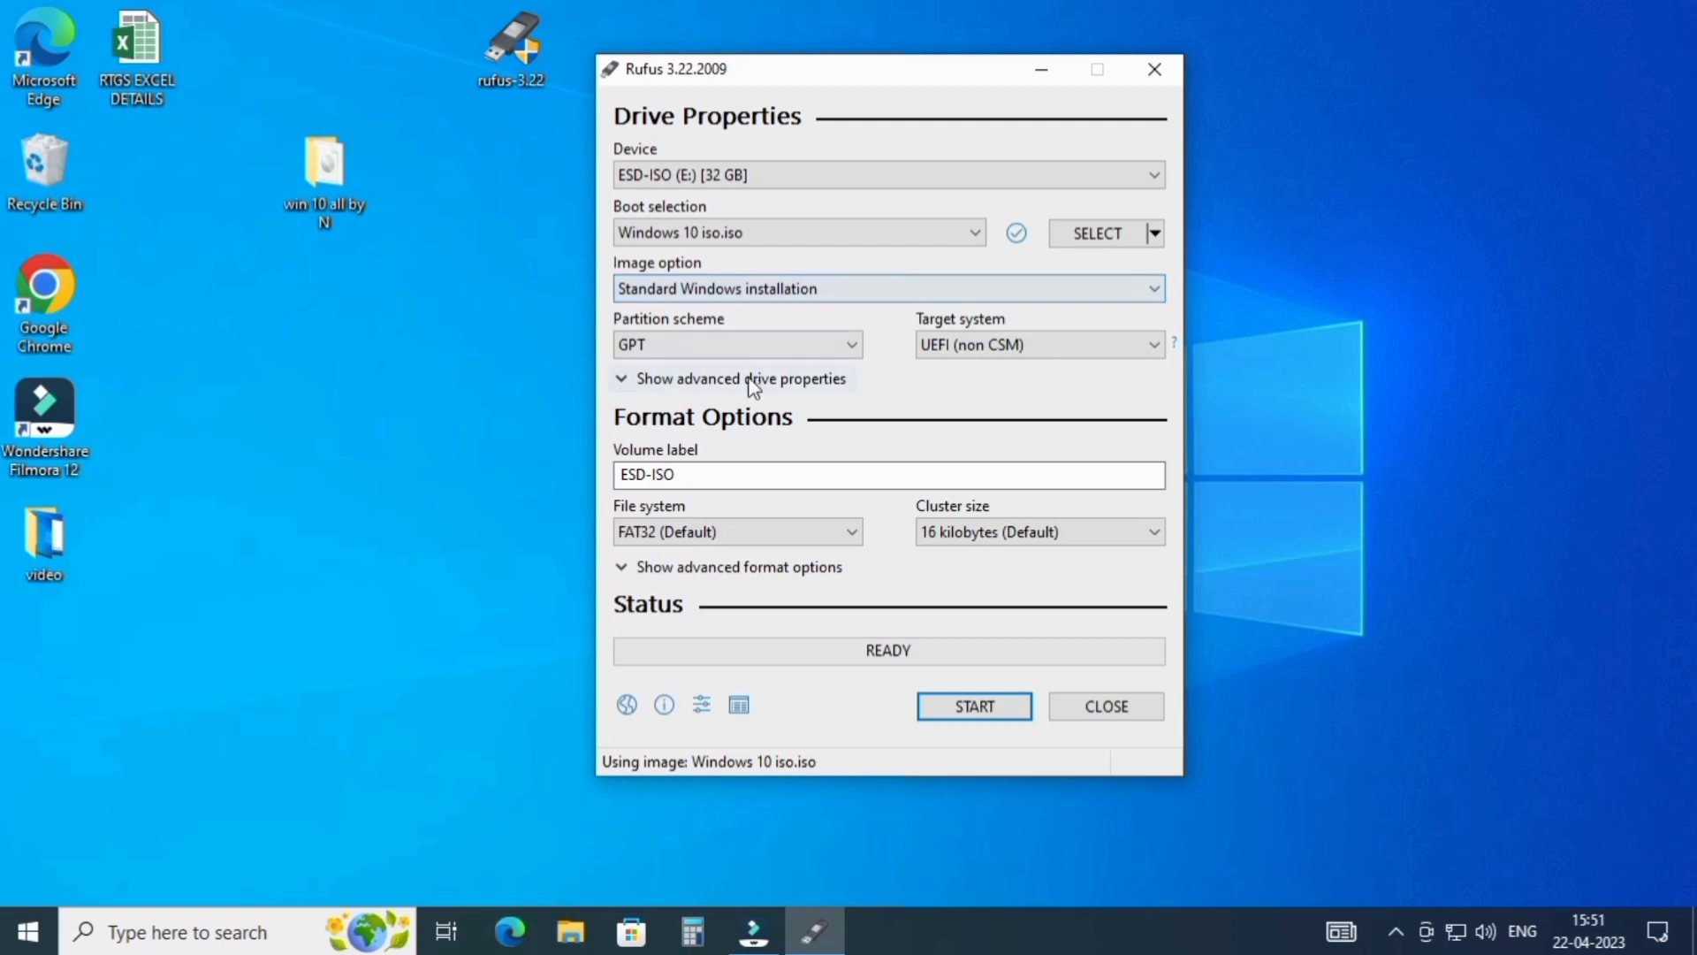
{"action": "left_click", "coordinate": [744, 345]}
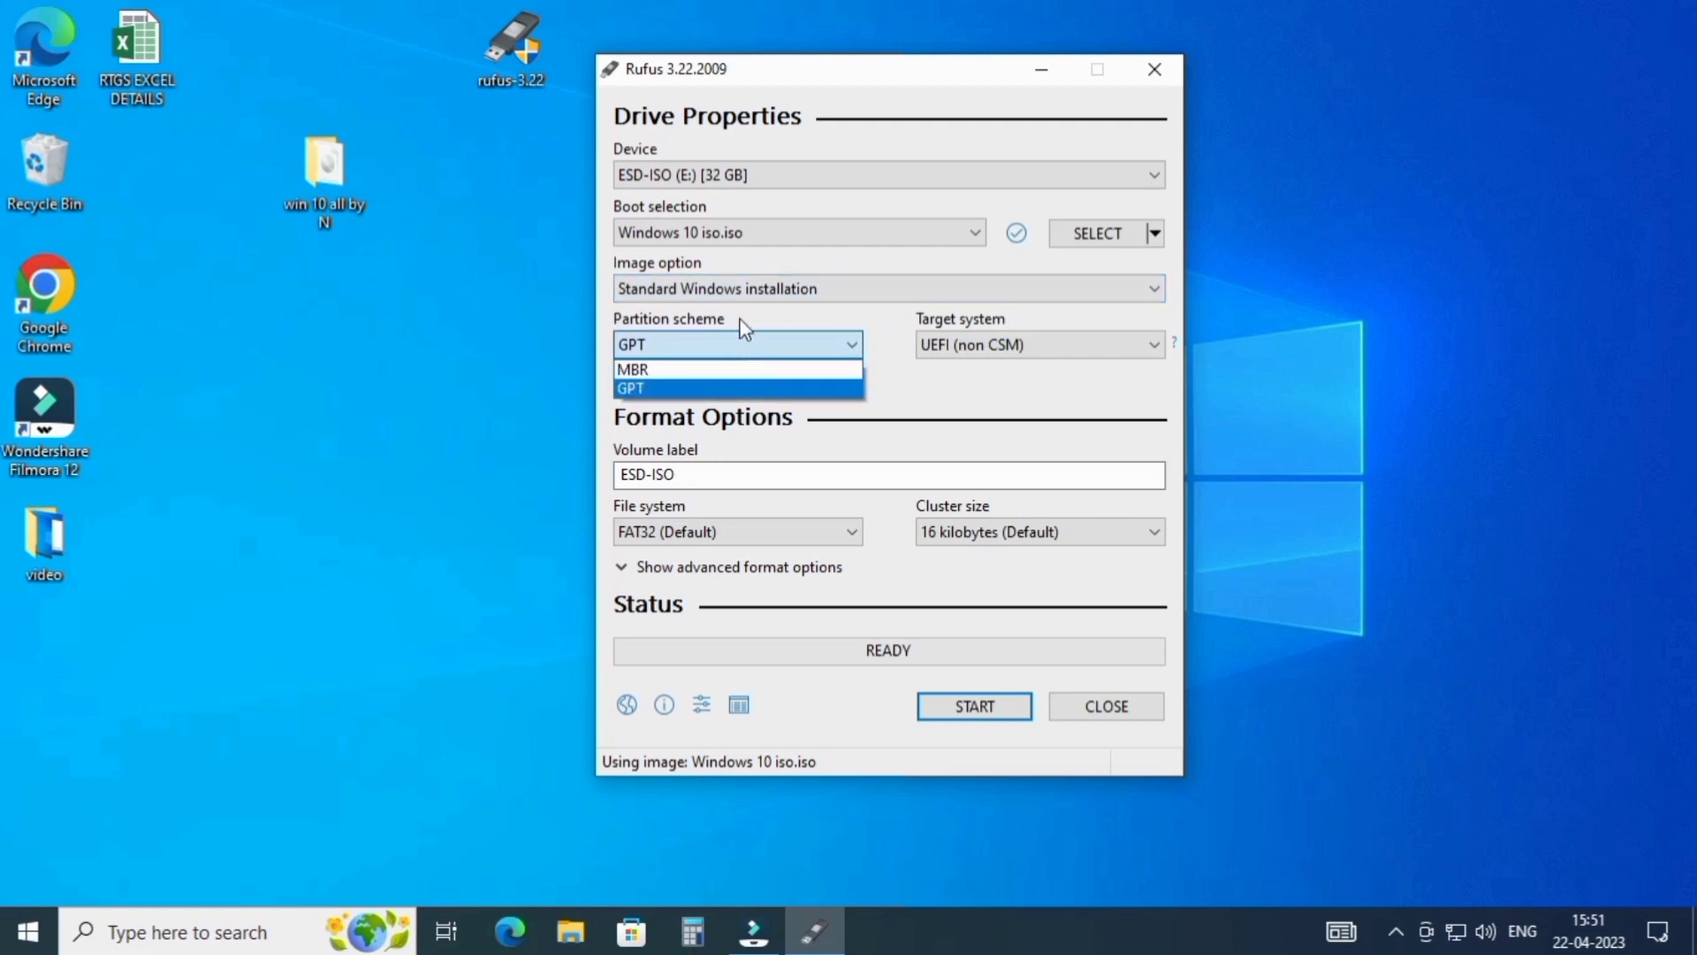
{"action": "left_click", "coordinate": [632, 391]}
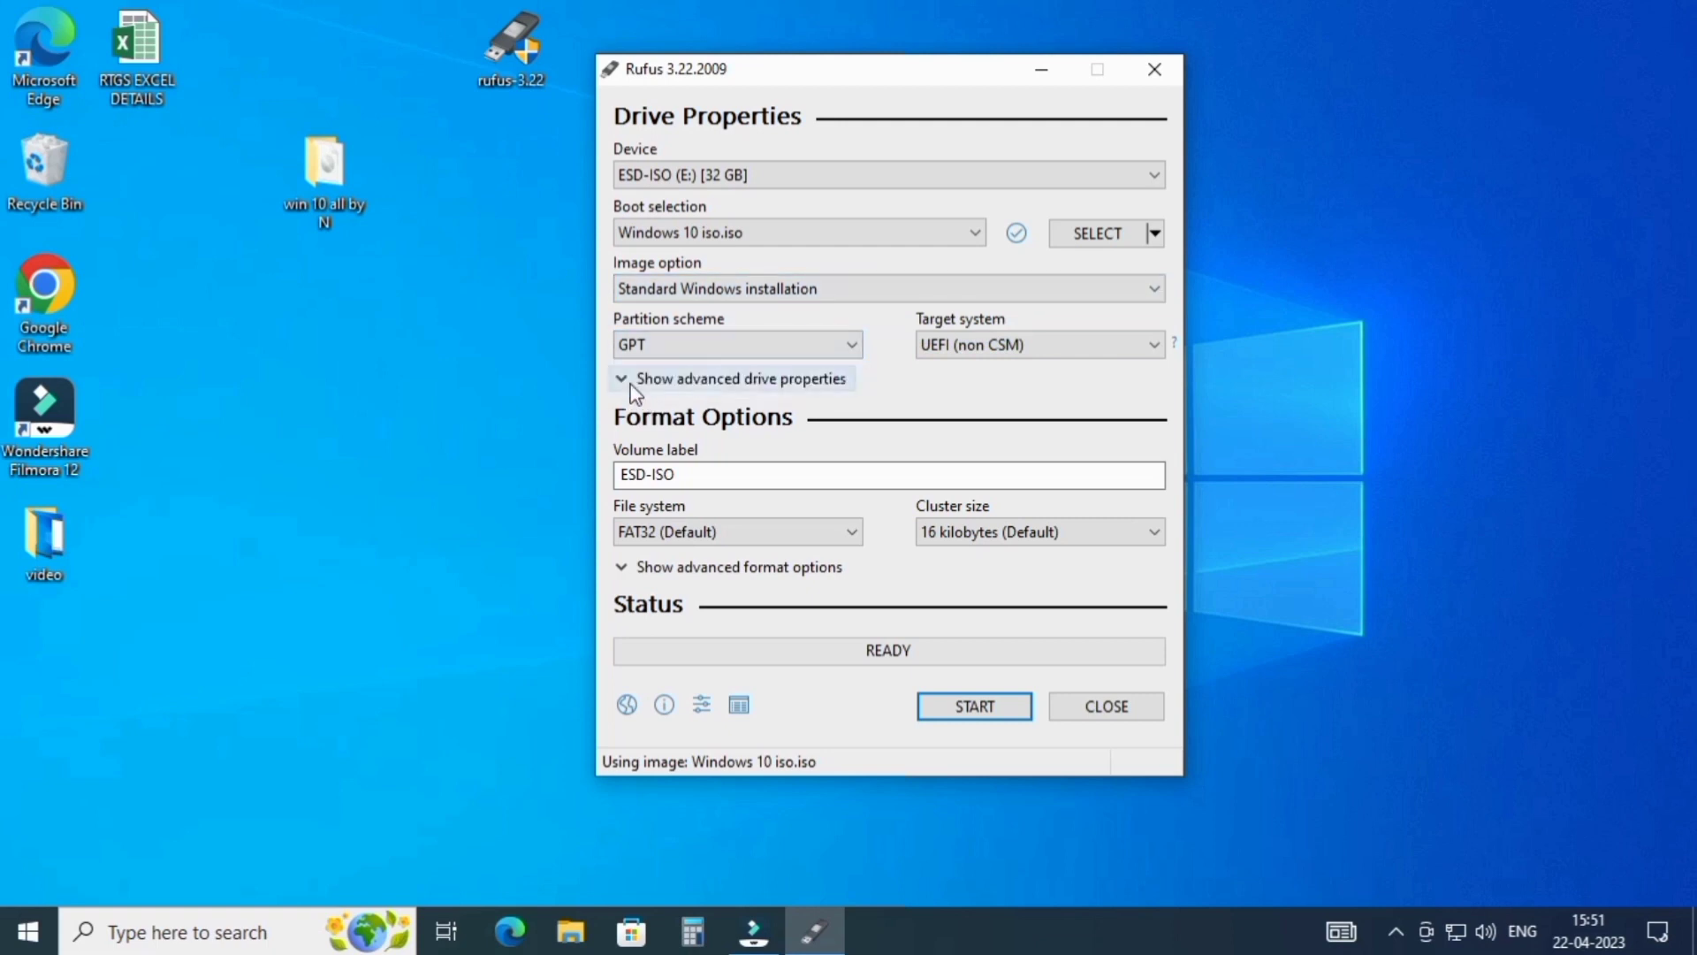
{"action": "left_click", "coordinate": [988, 346]}
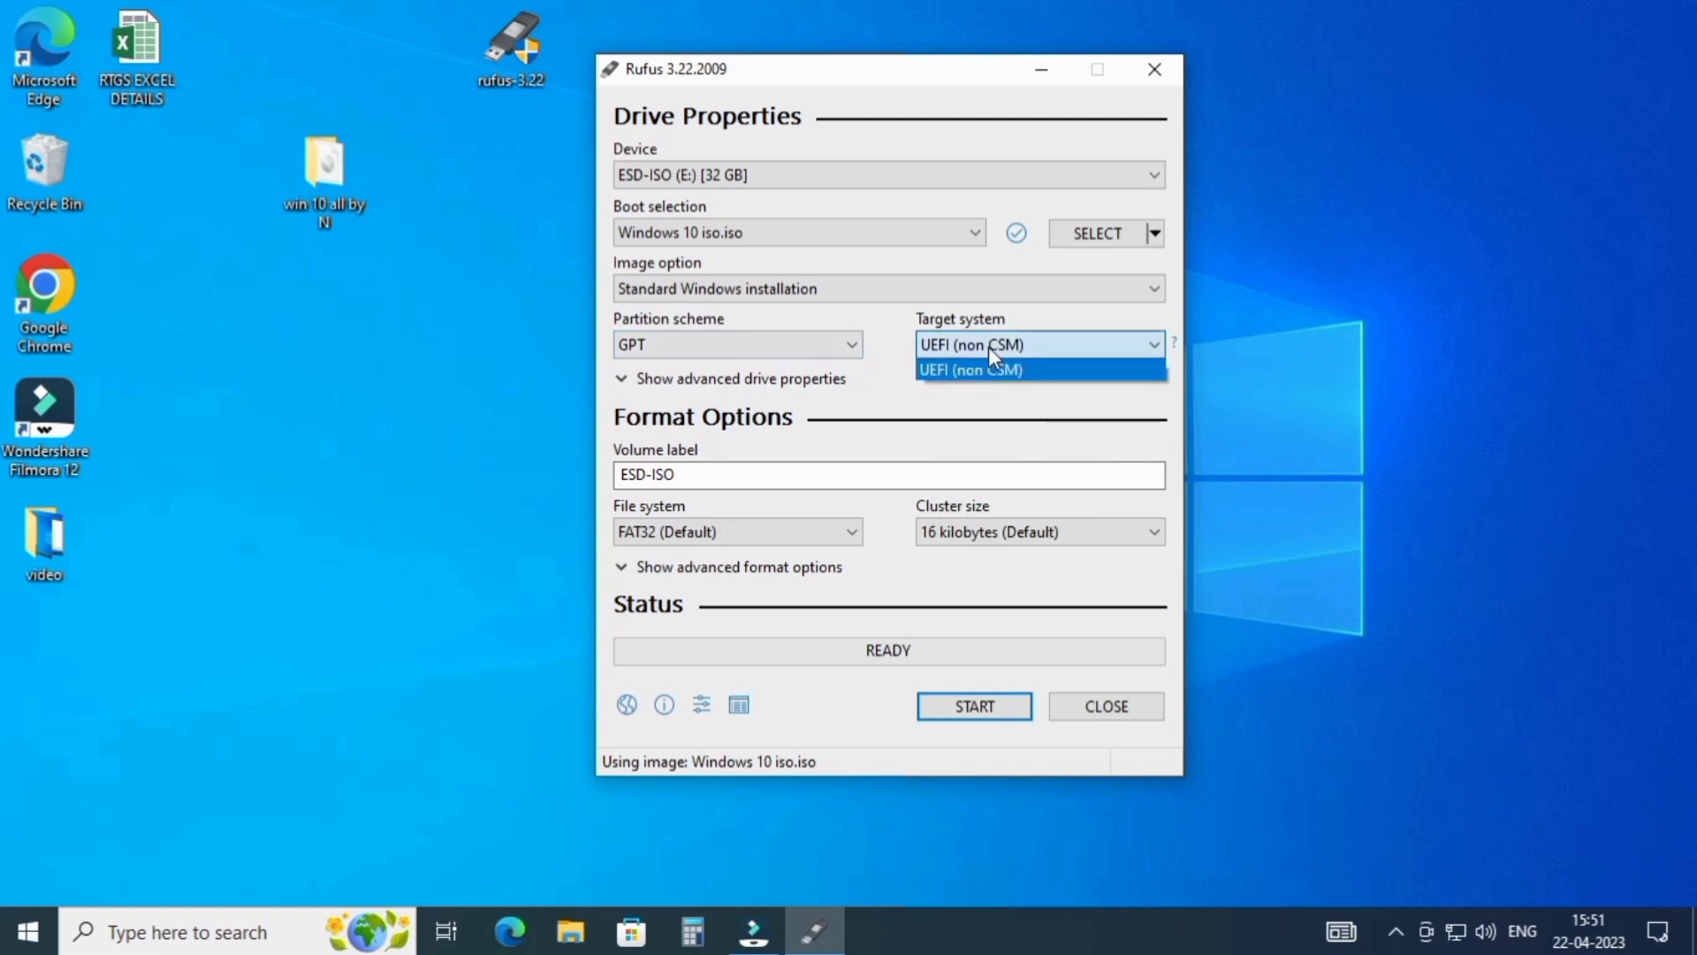
{"action": "left_click", "coordinate": [989, 346]}
- Keep ESD-ISO as the volume label and FAT32 (Default) as the file system
{"action": "left_click", "coordinate": [818, 475]}
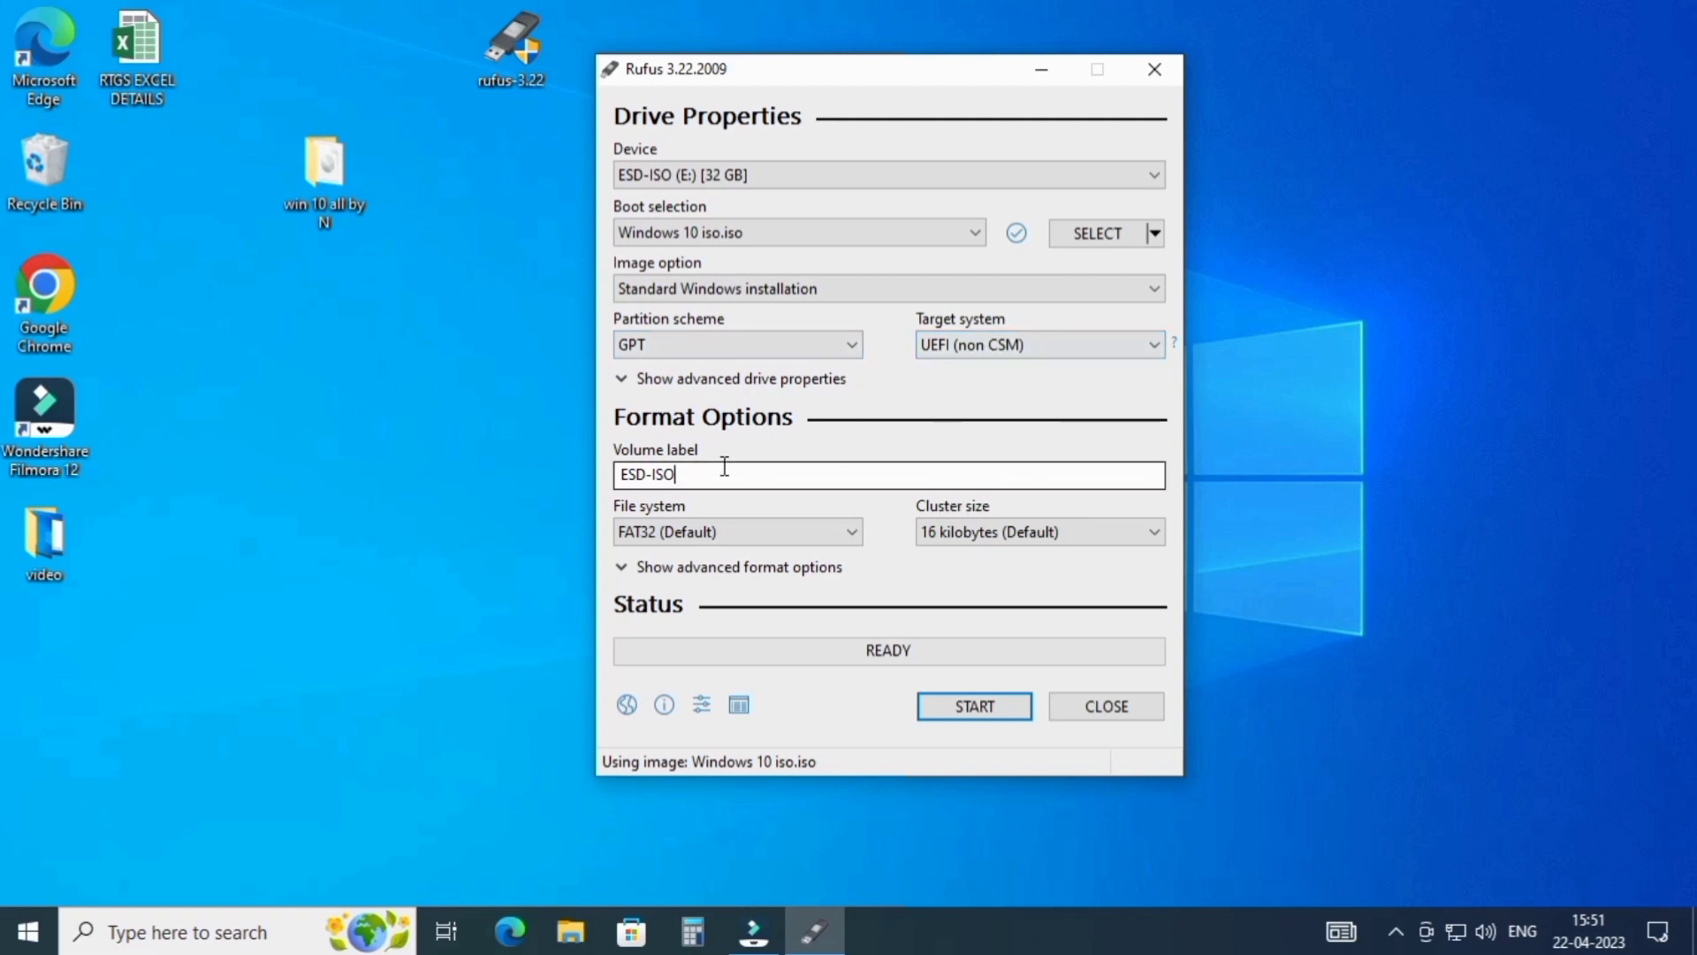
{"action": "left_click", "coordinate": [737, 523]}
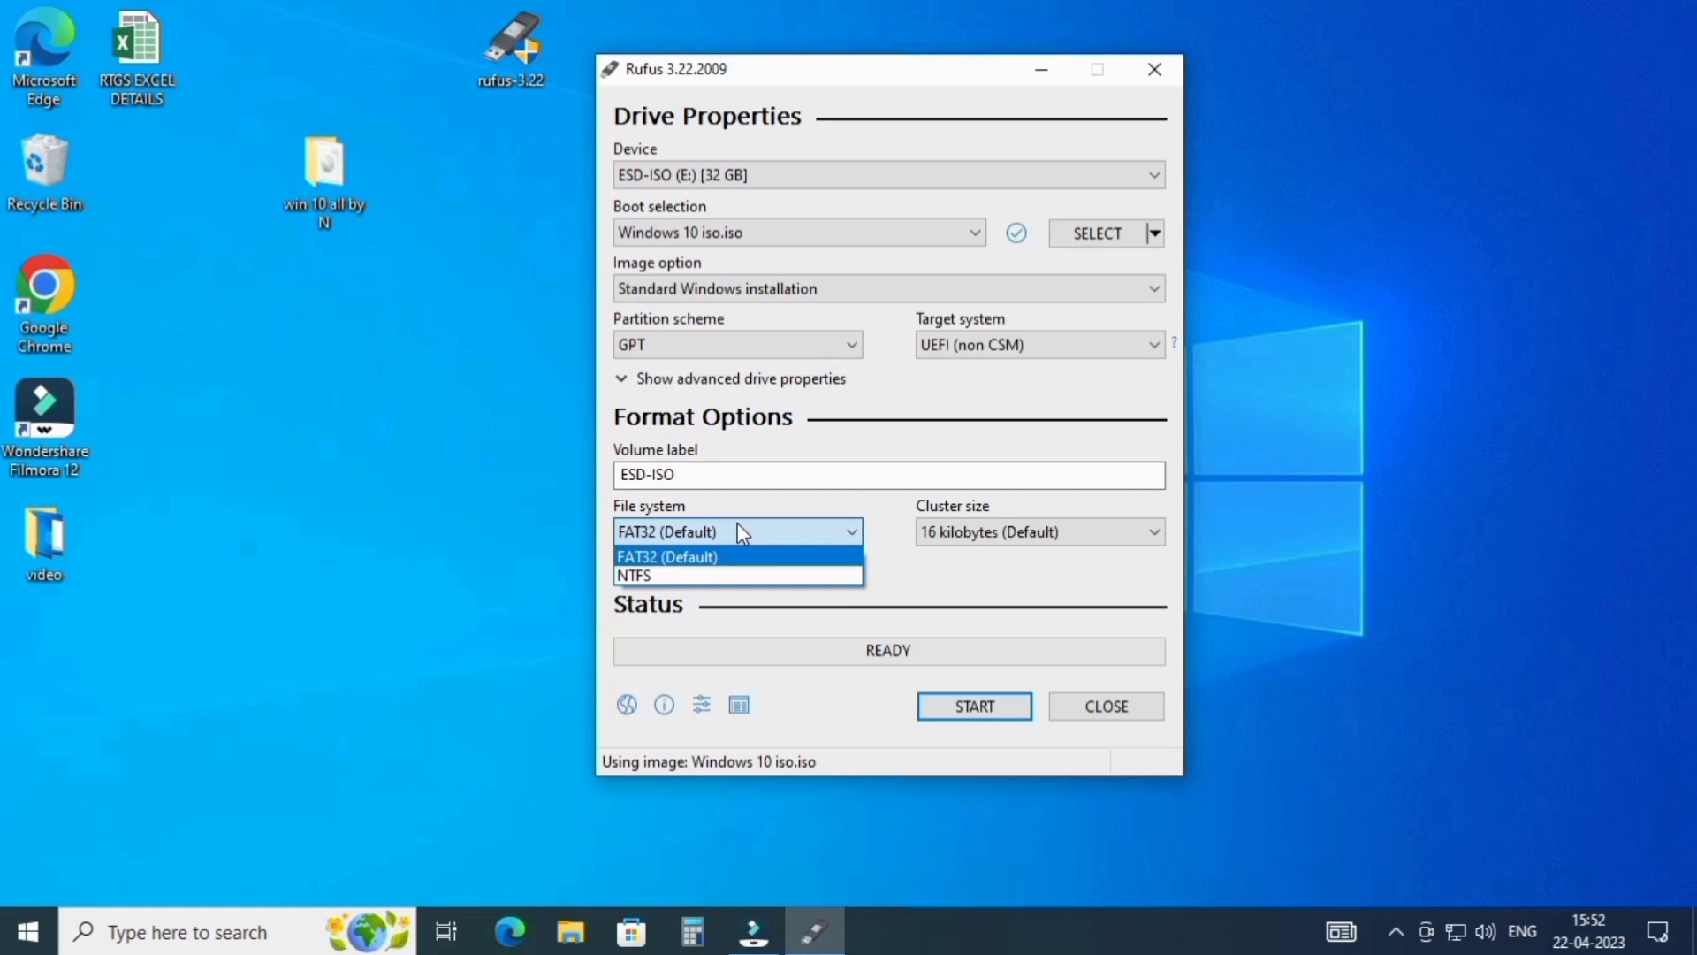
{"action": "left_click", "coordinate": [737, 522]}
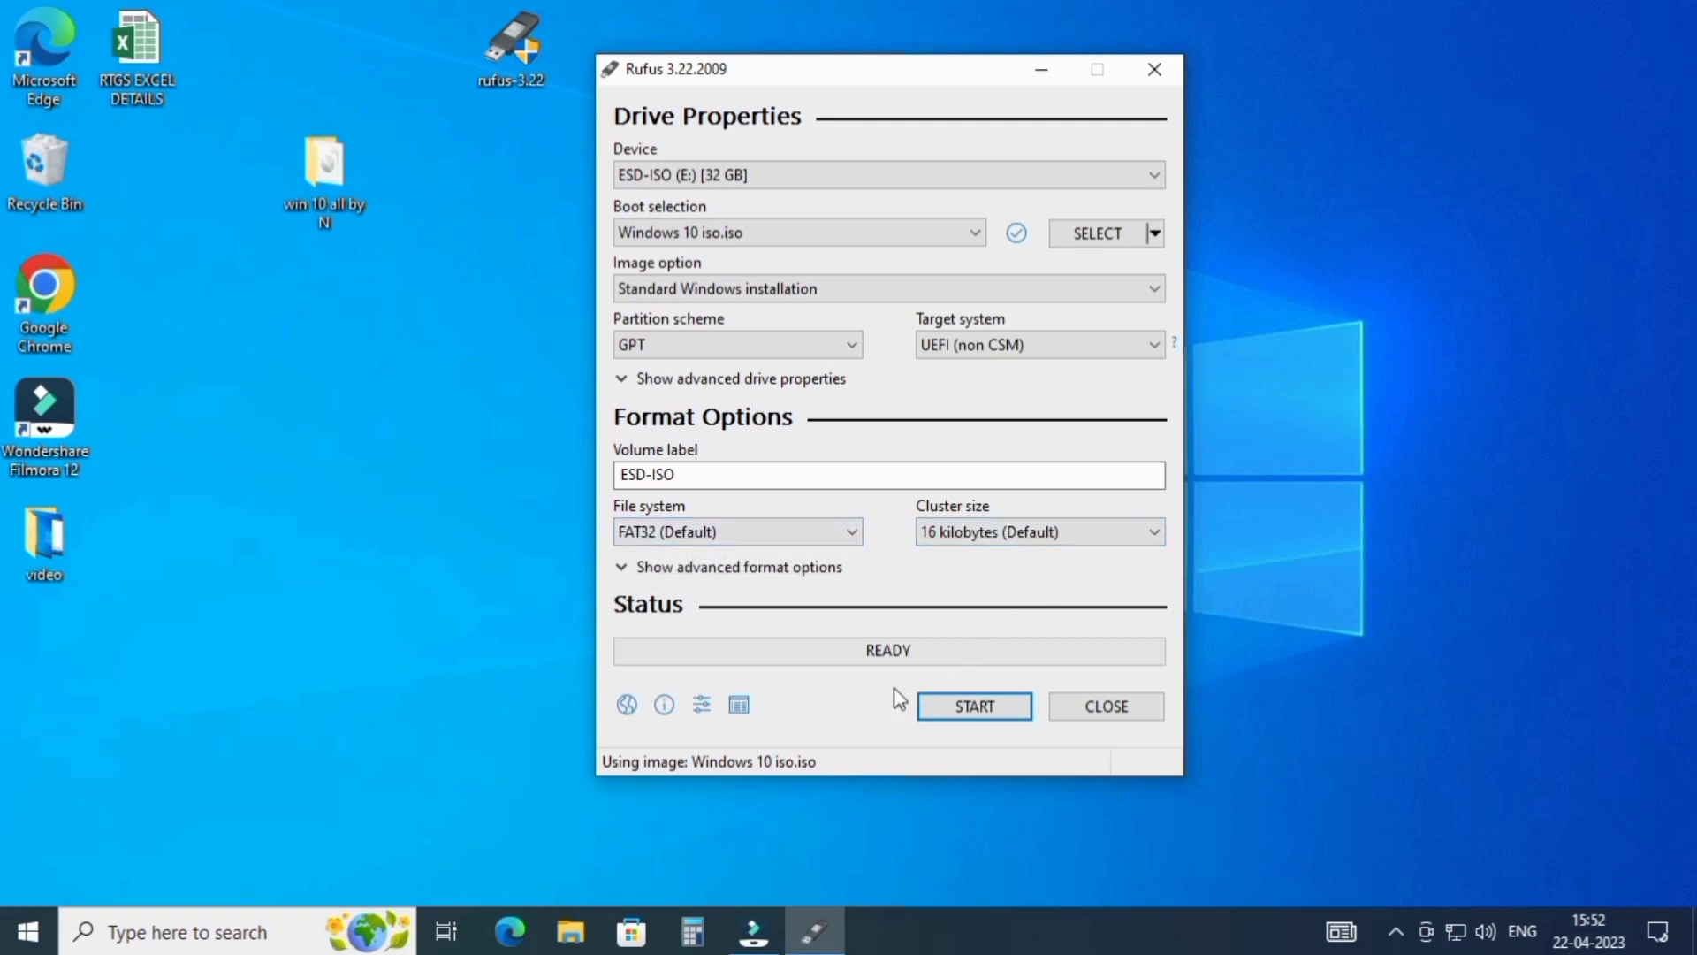
- Start writing the USB drive with a local account named Admin in the Windows installation, and accept erasing all data on ESD-ISO (E:)
{"action": "left_click", "coordinate": [965, 707]}
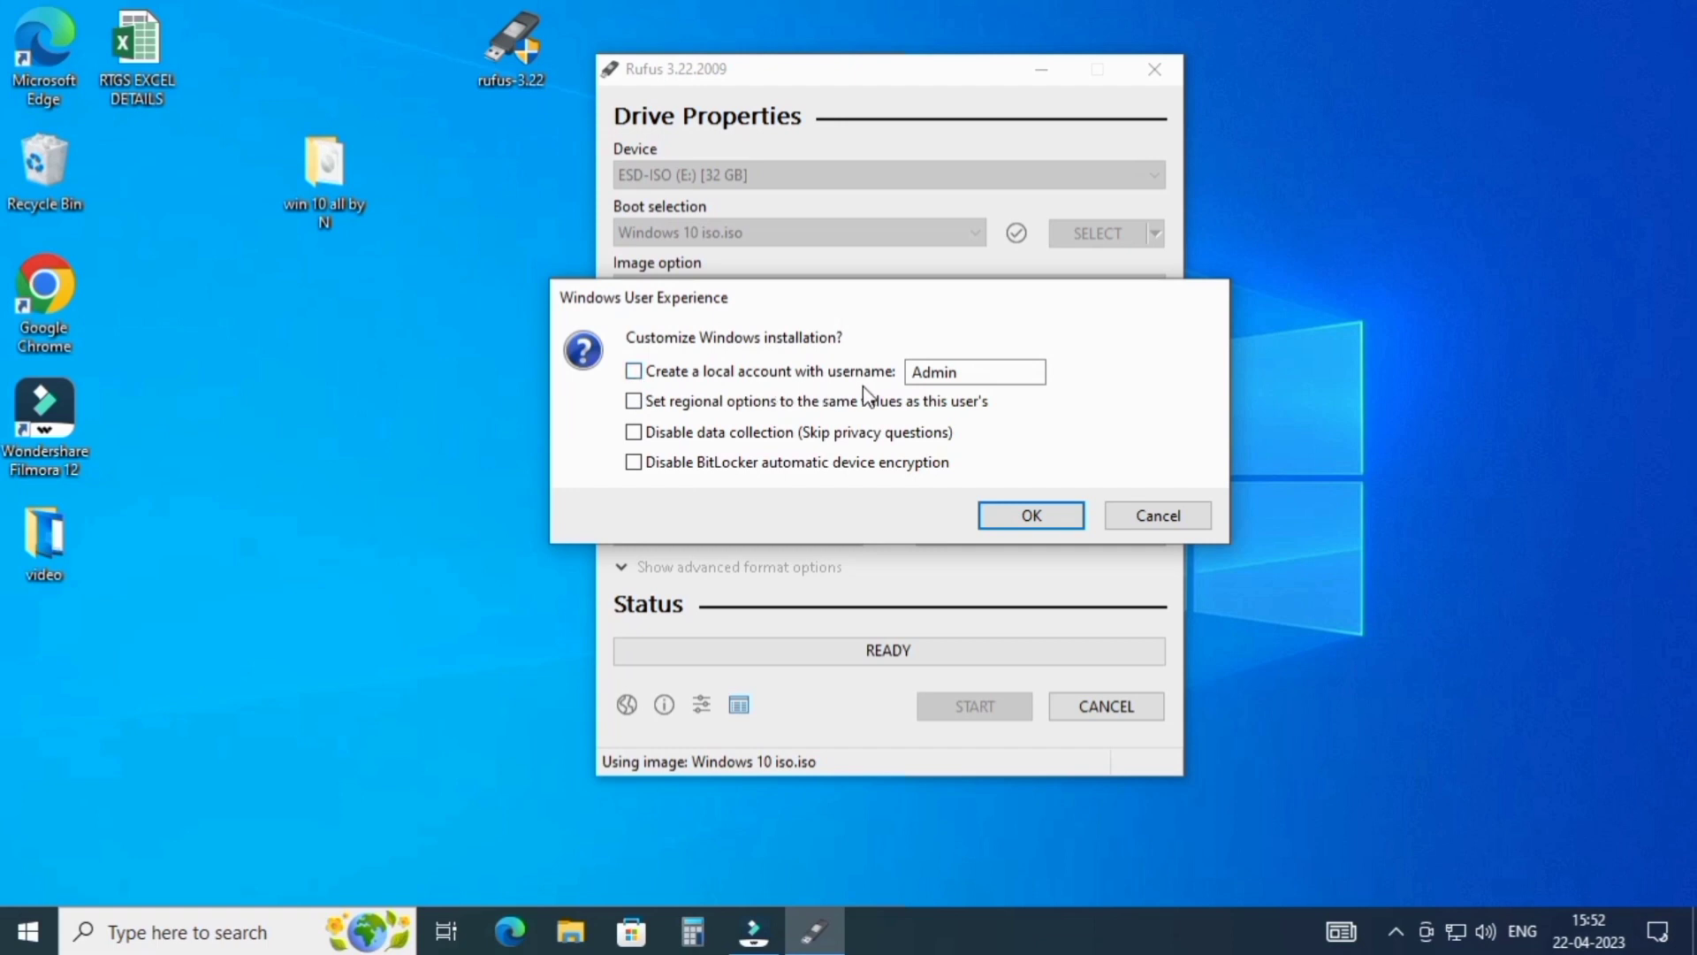
{"action": "left_click", "coordinate": [968, 372]}
{"action": "left_click", "coordinate": [633, 370]}
{"action": "left_click", "coordinate": [1045, 518]}
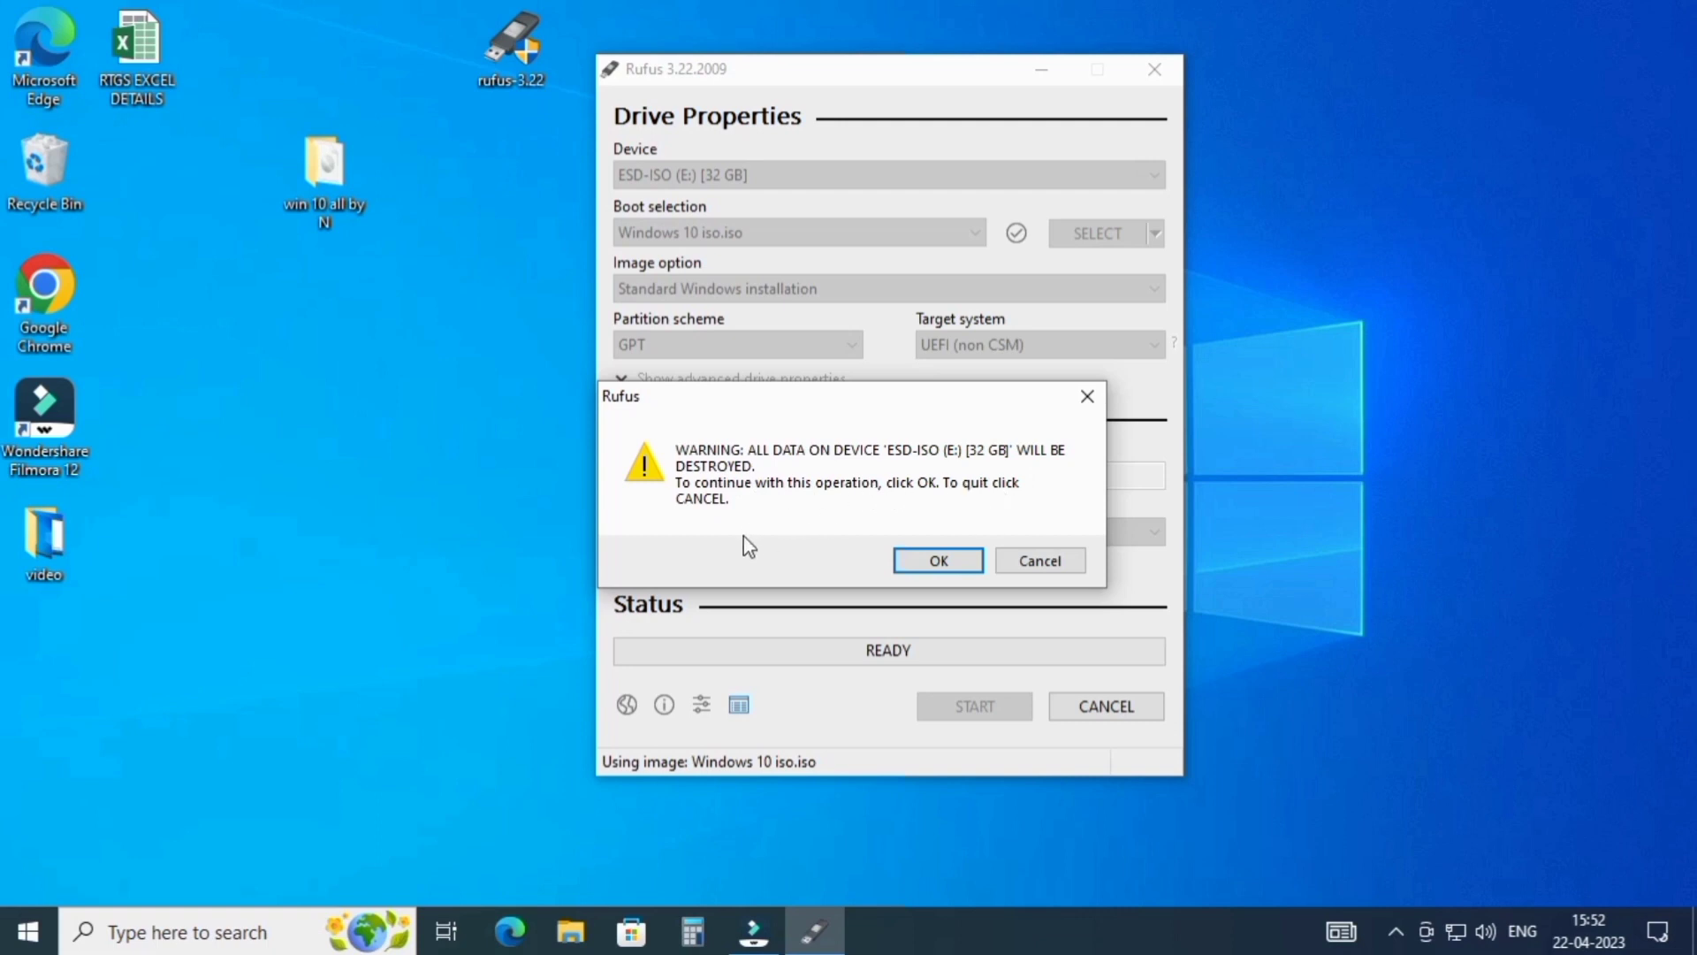
{"action": "left_click", "coordinate": [933, 561]}
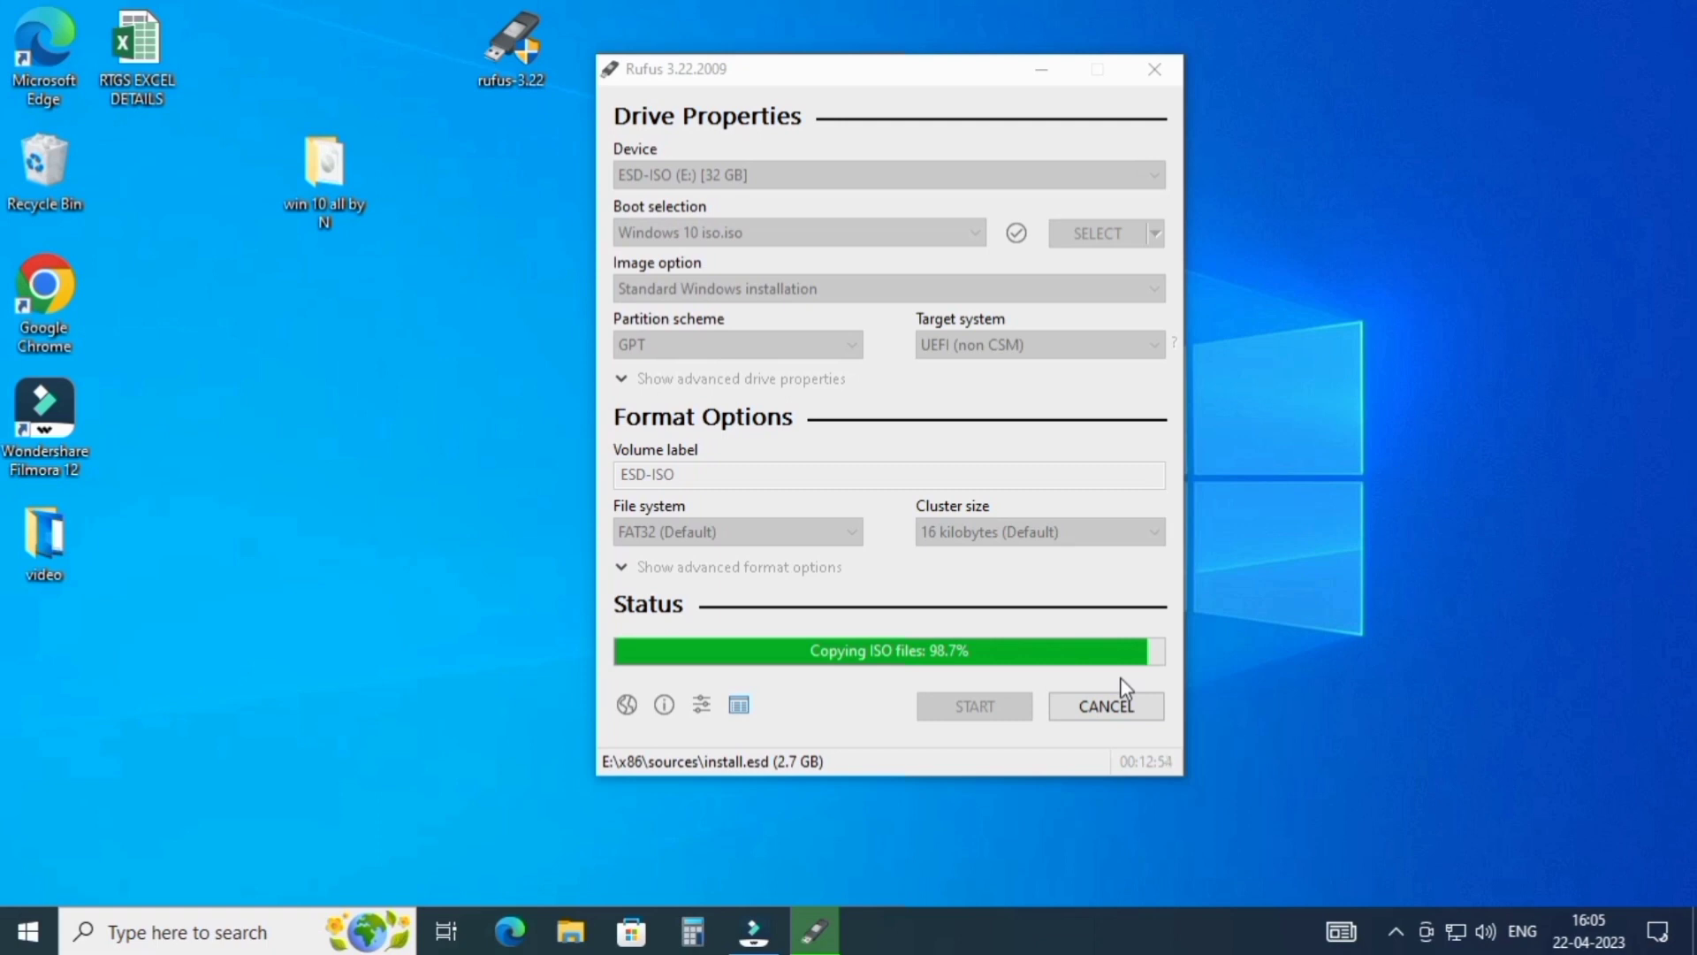
{"action": "right_click", "coordinate": [1374, 437]}
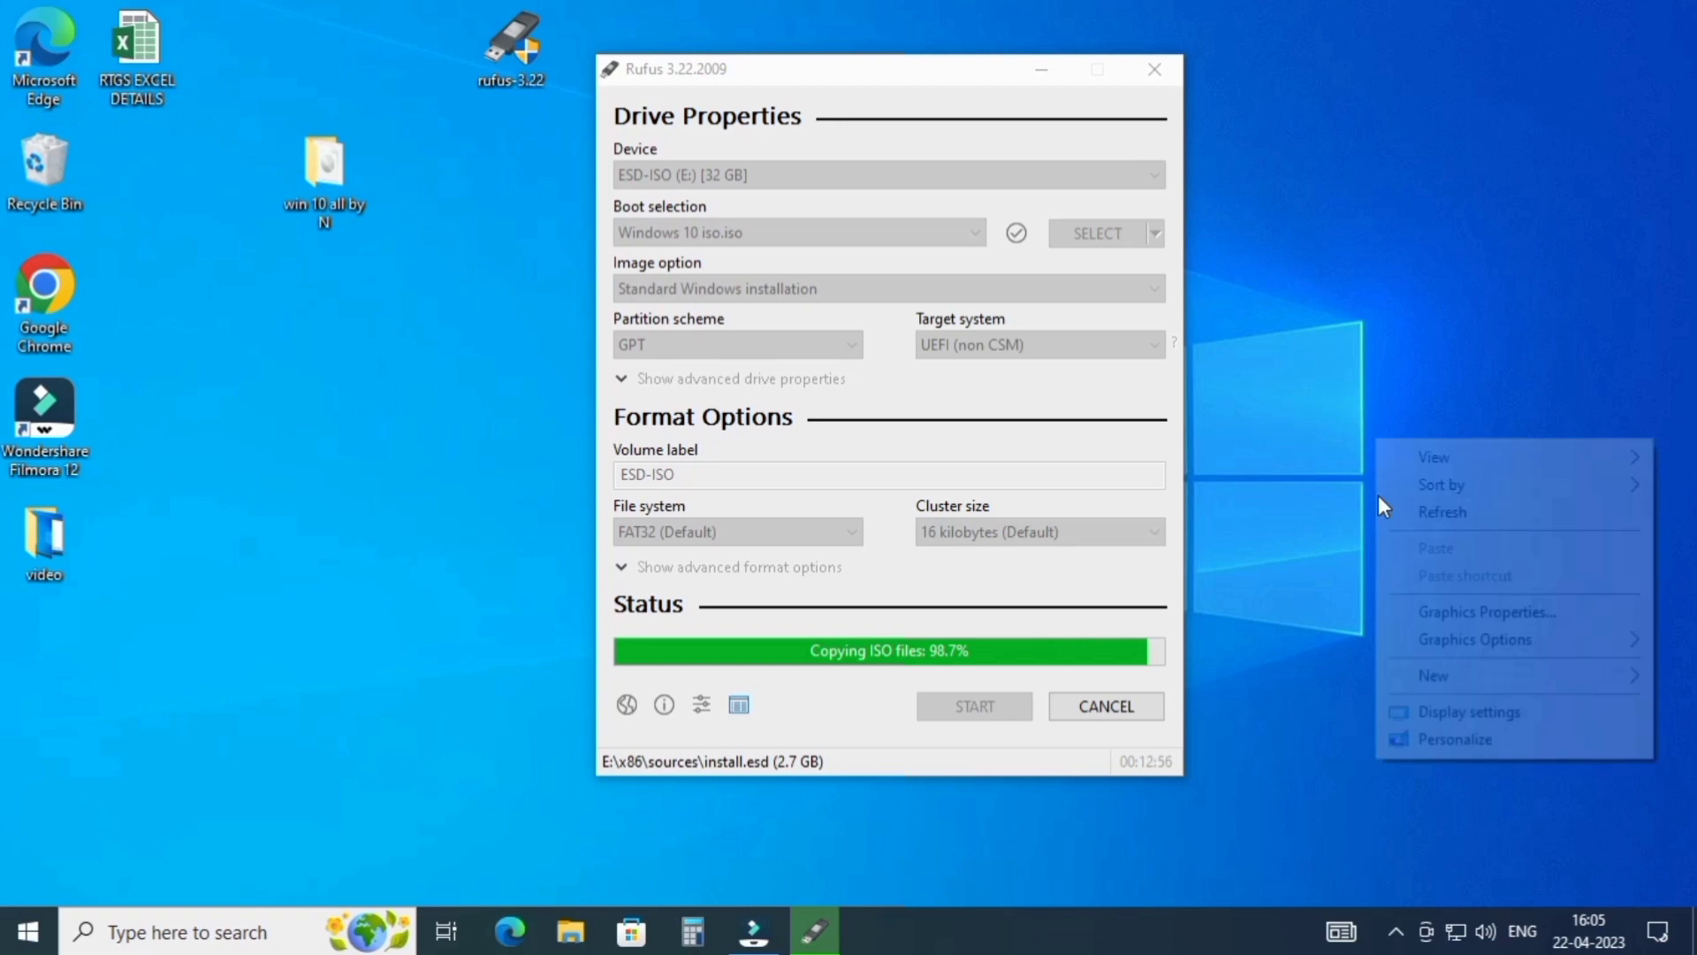
{"action": "left_click", "coordinate": [1423, 510]}
{"action": "right_click", "coordinate": [1356, 404]}
{"action": "left_click", "coordinate": [1419, 482]}
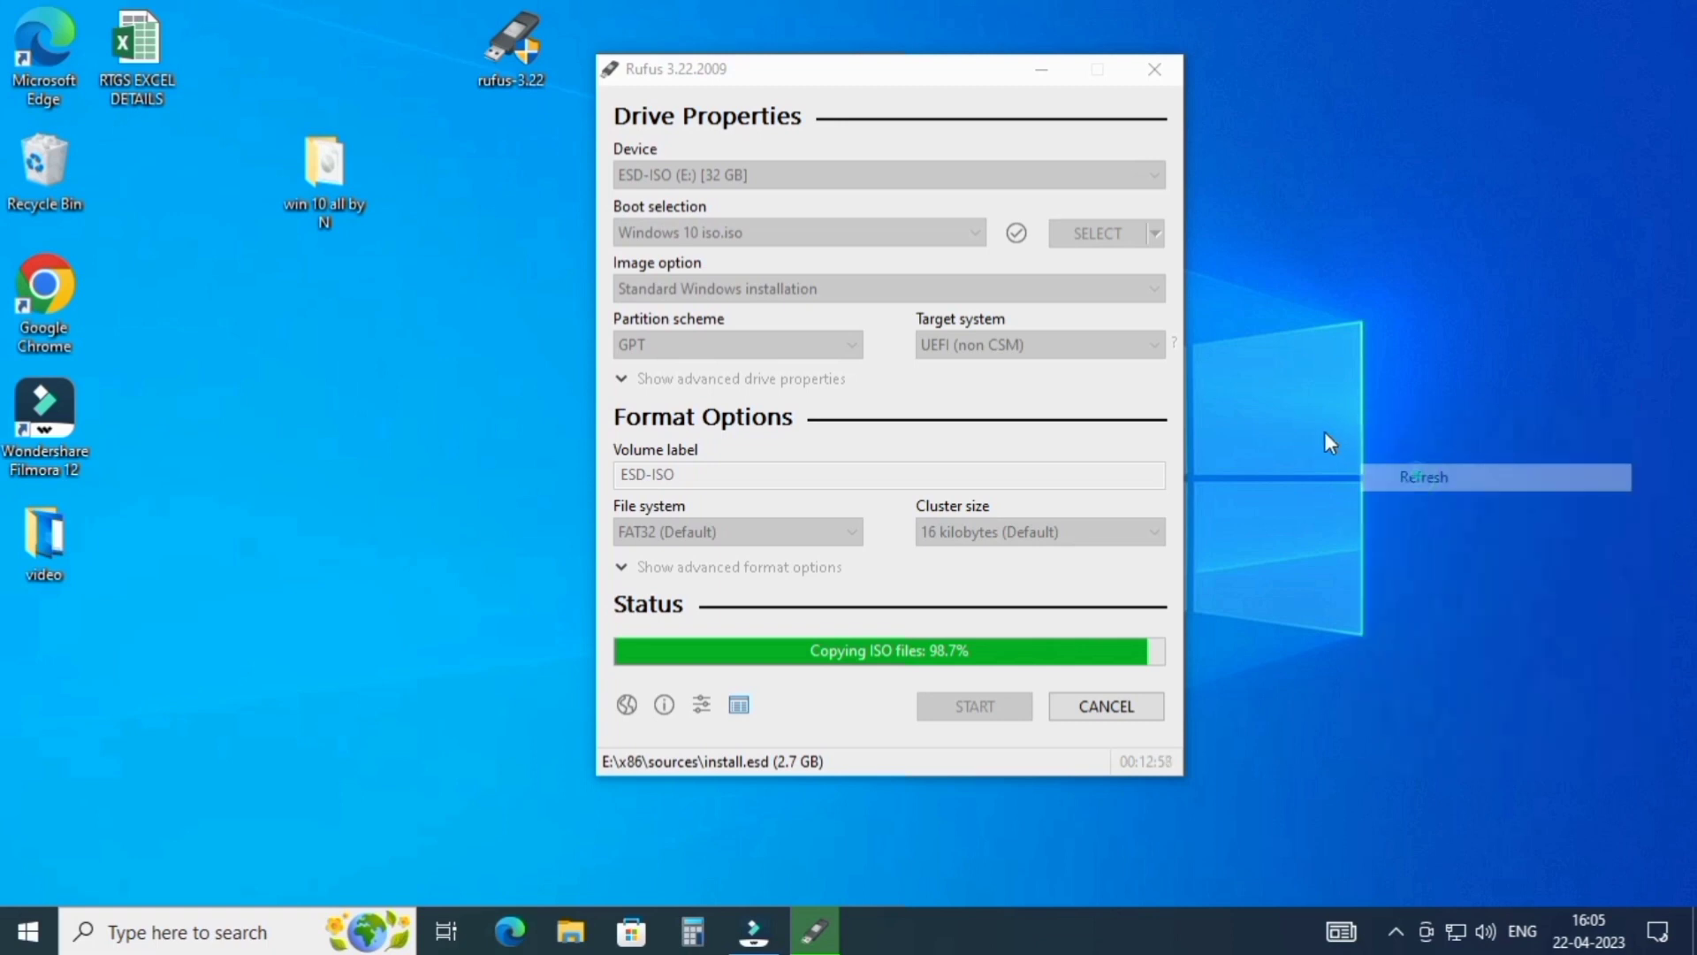
{"action": "right_click", "coordinate": [1325, 436]}
{"action": "left_click", "coordinate": [1401, 511]}
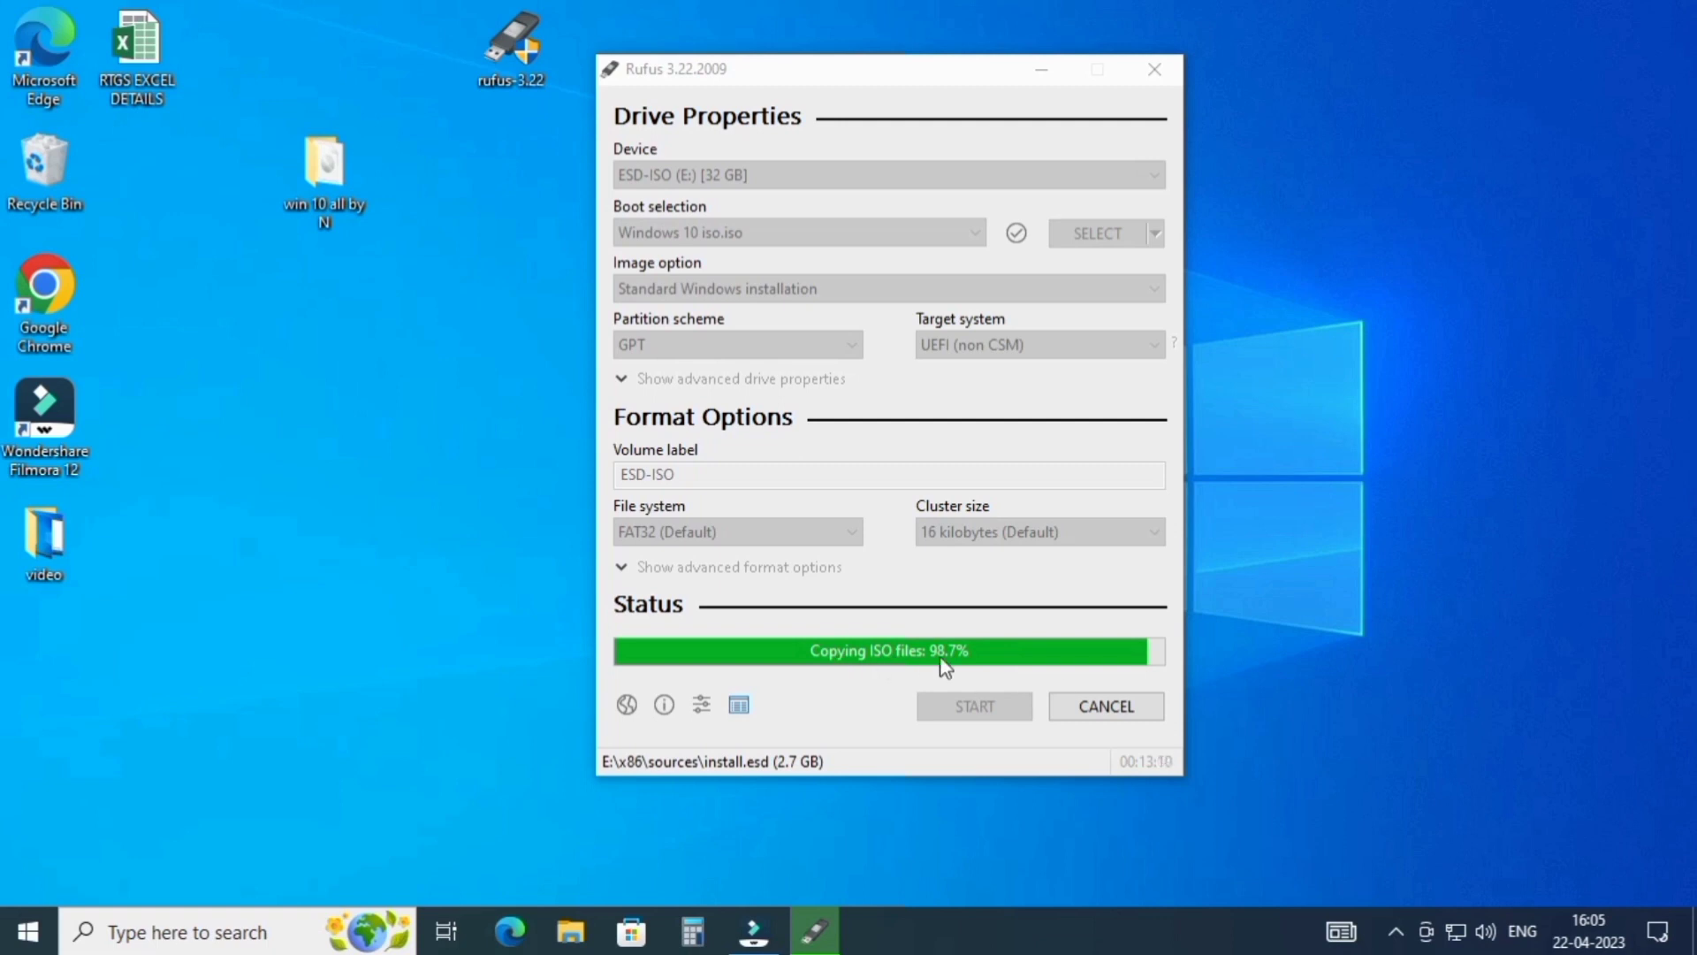
{"action": "right_click", "coordinate": [1296, 439]}
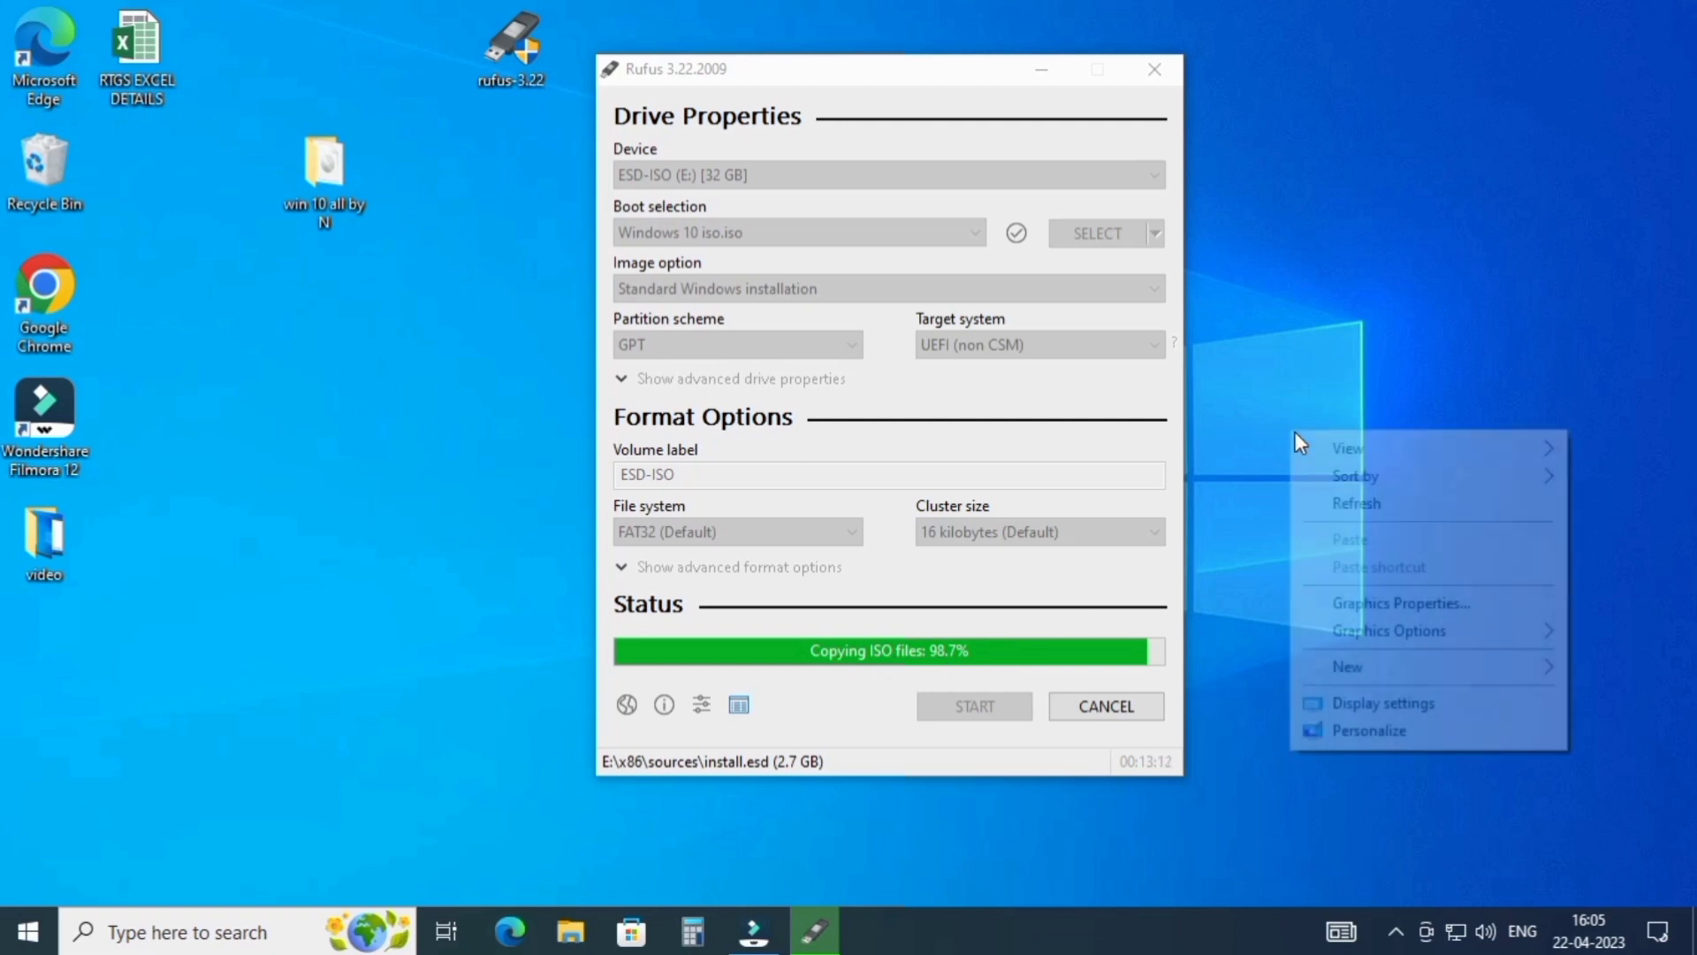
{"action": "left_click", "coordinate": [1355, 509]}
{"action": "right_click", "coordinate": [1363, 237]}
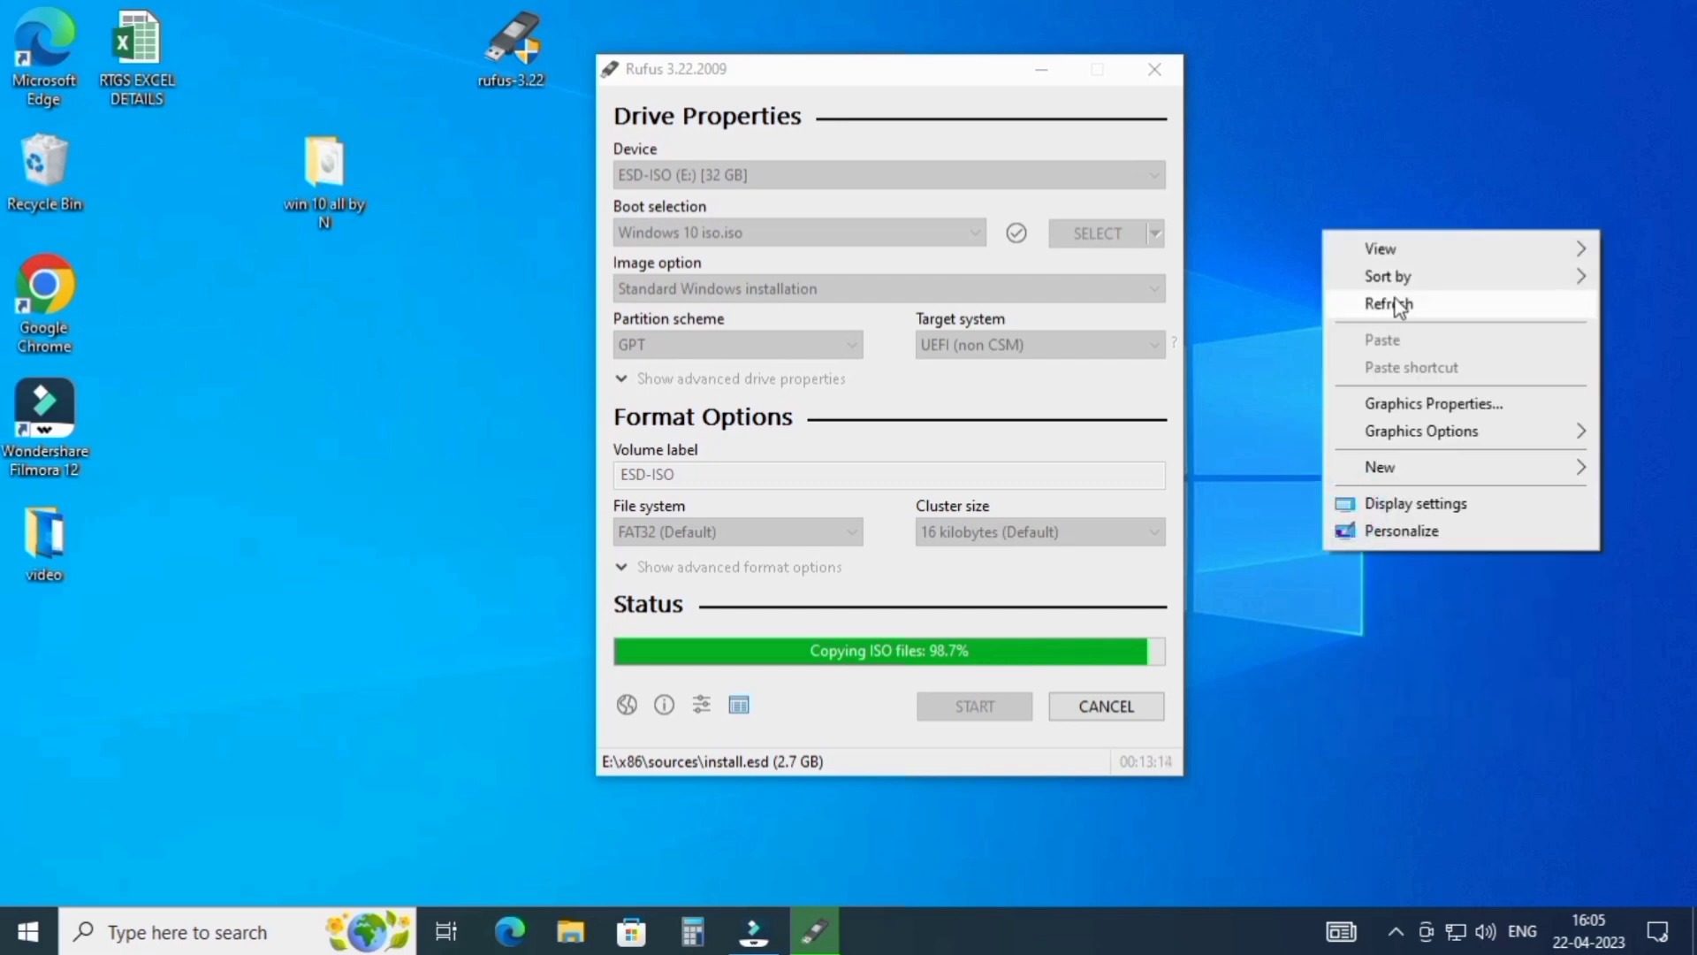
{"action": "left_click", "coordinate": [1401, 302]}
{"action": "right_click", "coordinate": [1325, 295]}
{"action": "left_click", "coordinate": [1379, 373]}
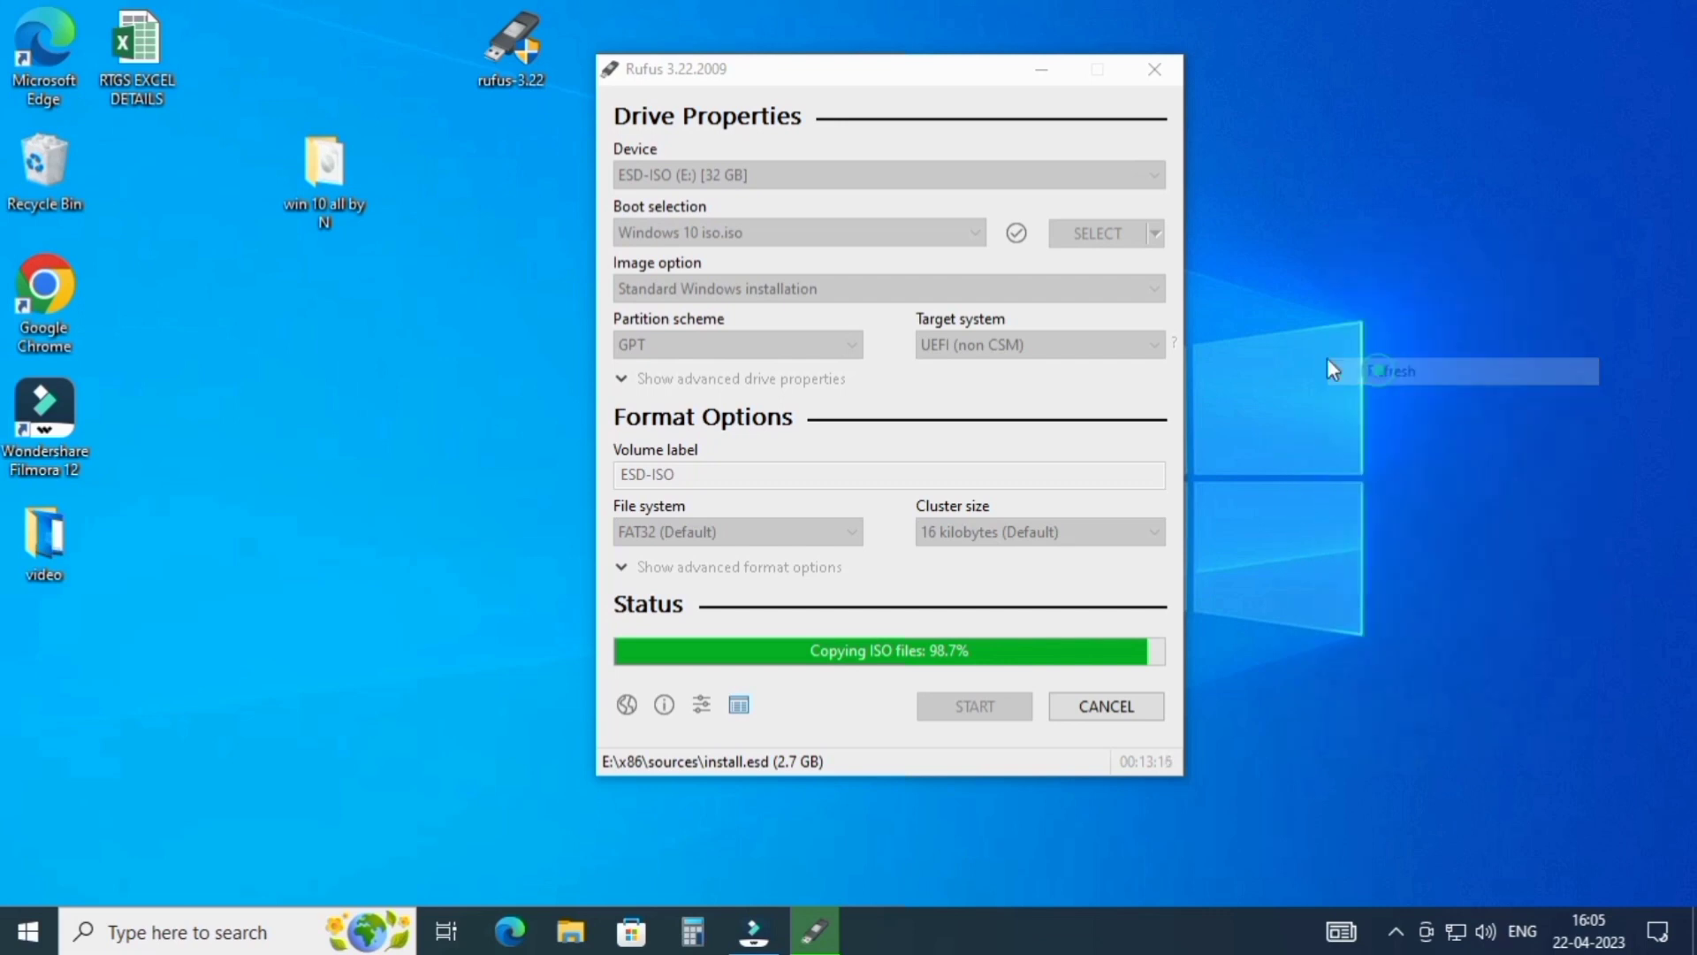
{"action": "right_click", "coordinate": [1302, 338]}
{"action": "left_click", "coordinate": [1372, 413]}
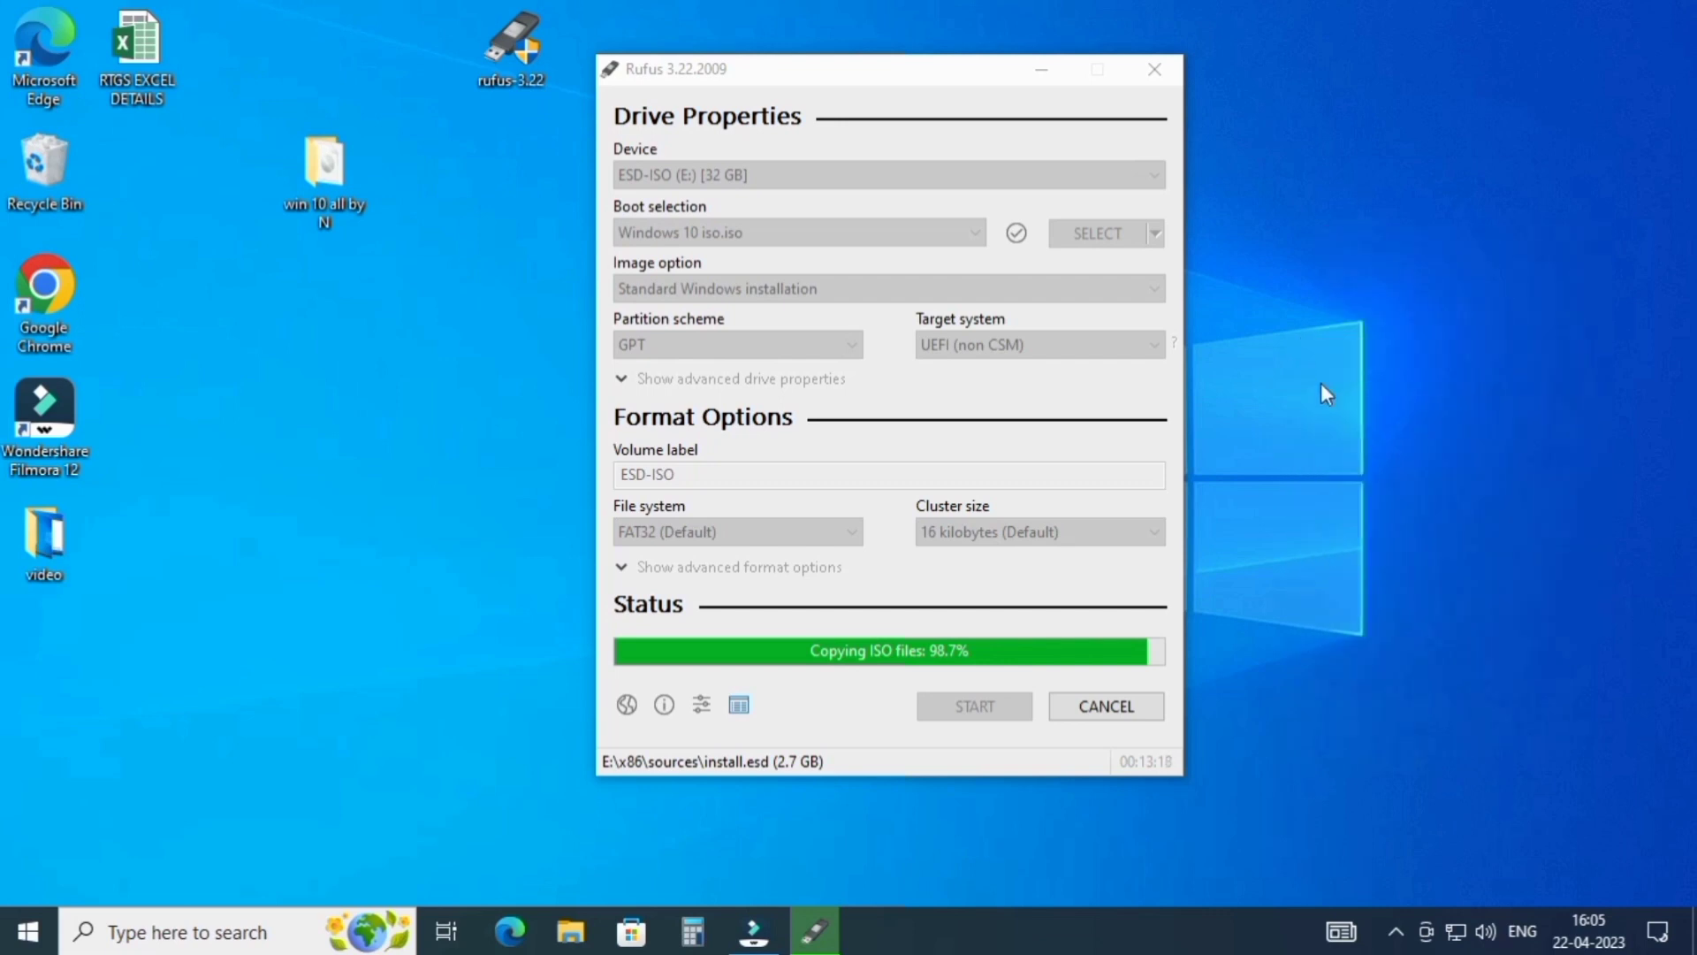
{"action": "right_click", "coordinate": [1296, 366]}
{"action": "left_click", "coordinate": [1343, 440]}
{"action": "right_click", "coordinate": [1391, 286]}
{"action": "left_click", "coordinate": [1448, 328]}
{"action": "mouse_move", "coordinate": [814, 930]}
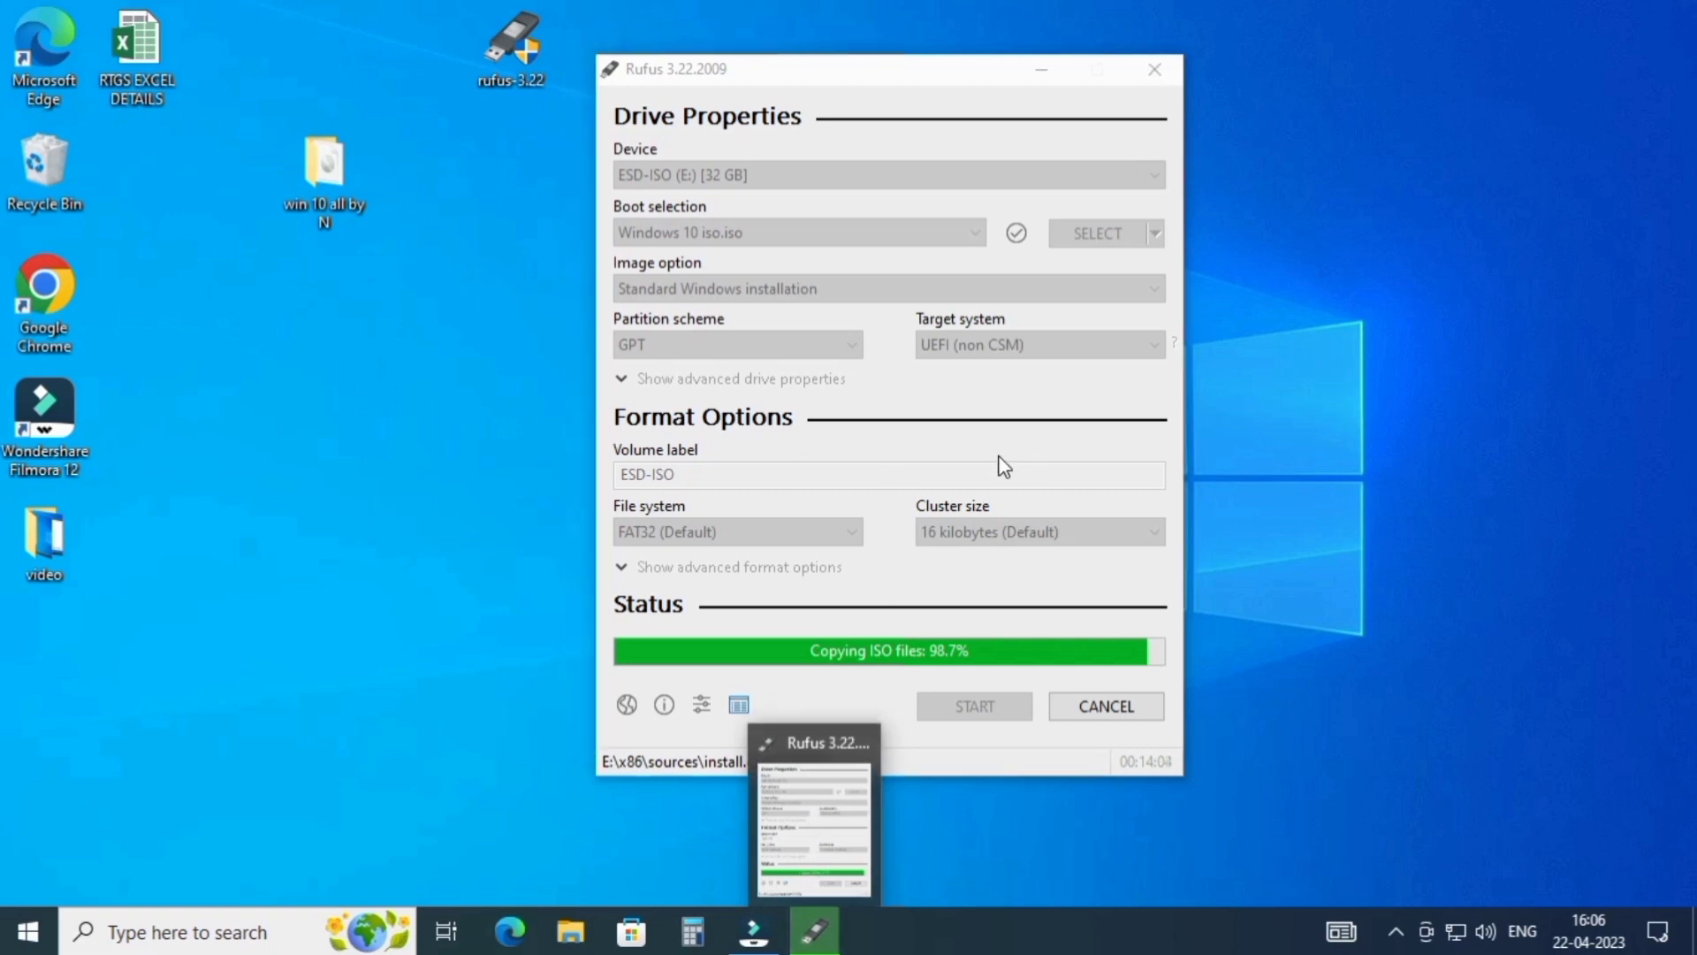
{"action": "right_click", "coordinate": [1275, 443]}
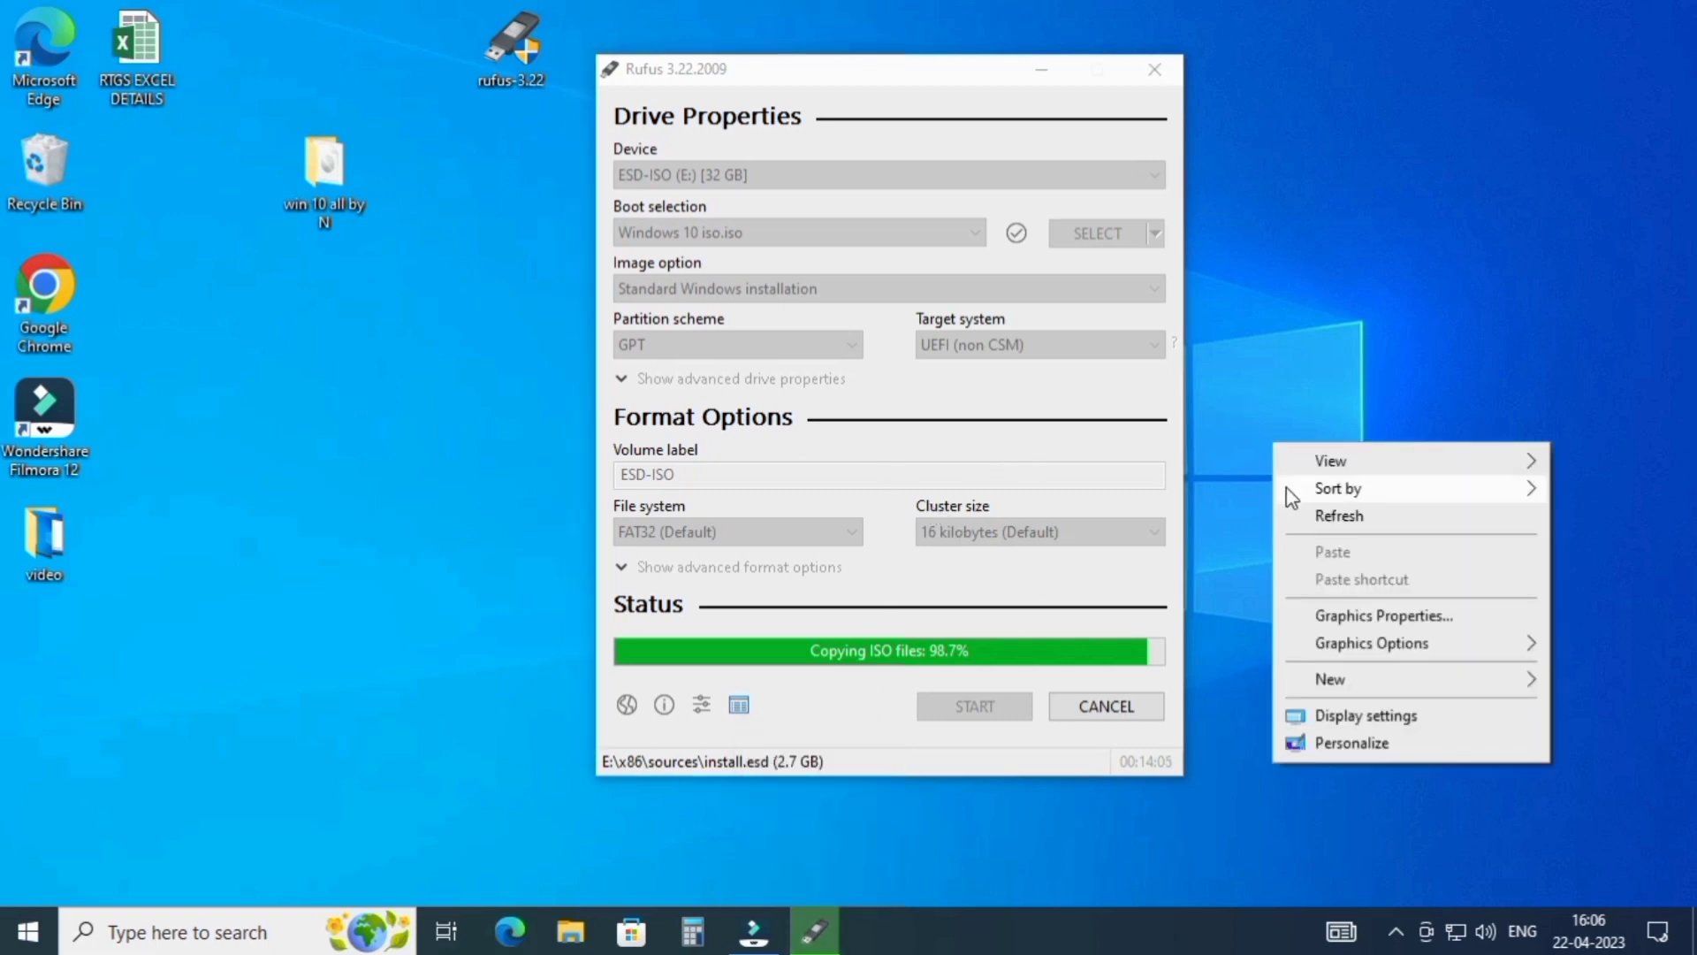
{"action": "left_click", "coordinate": [1328, 520]}
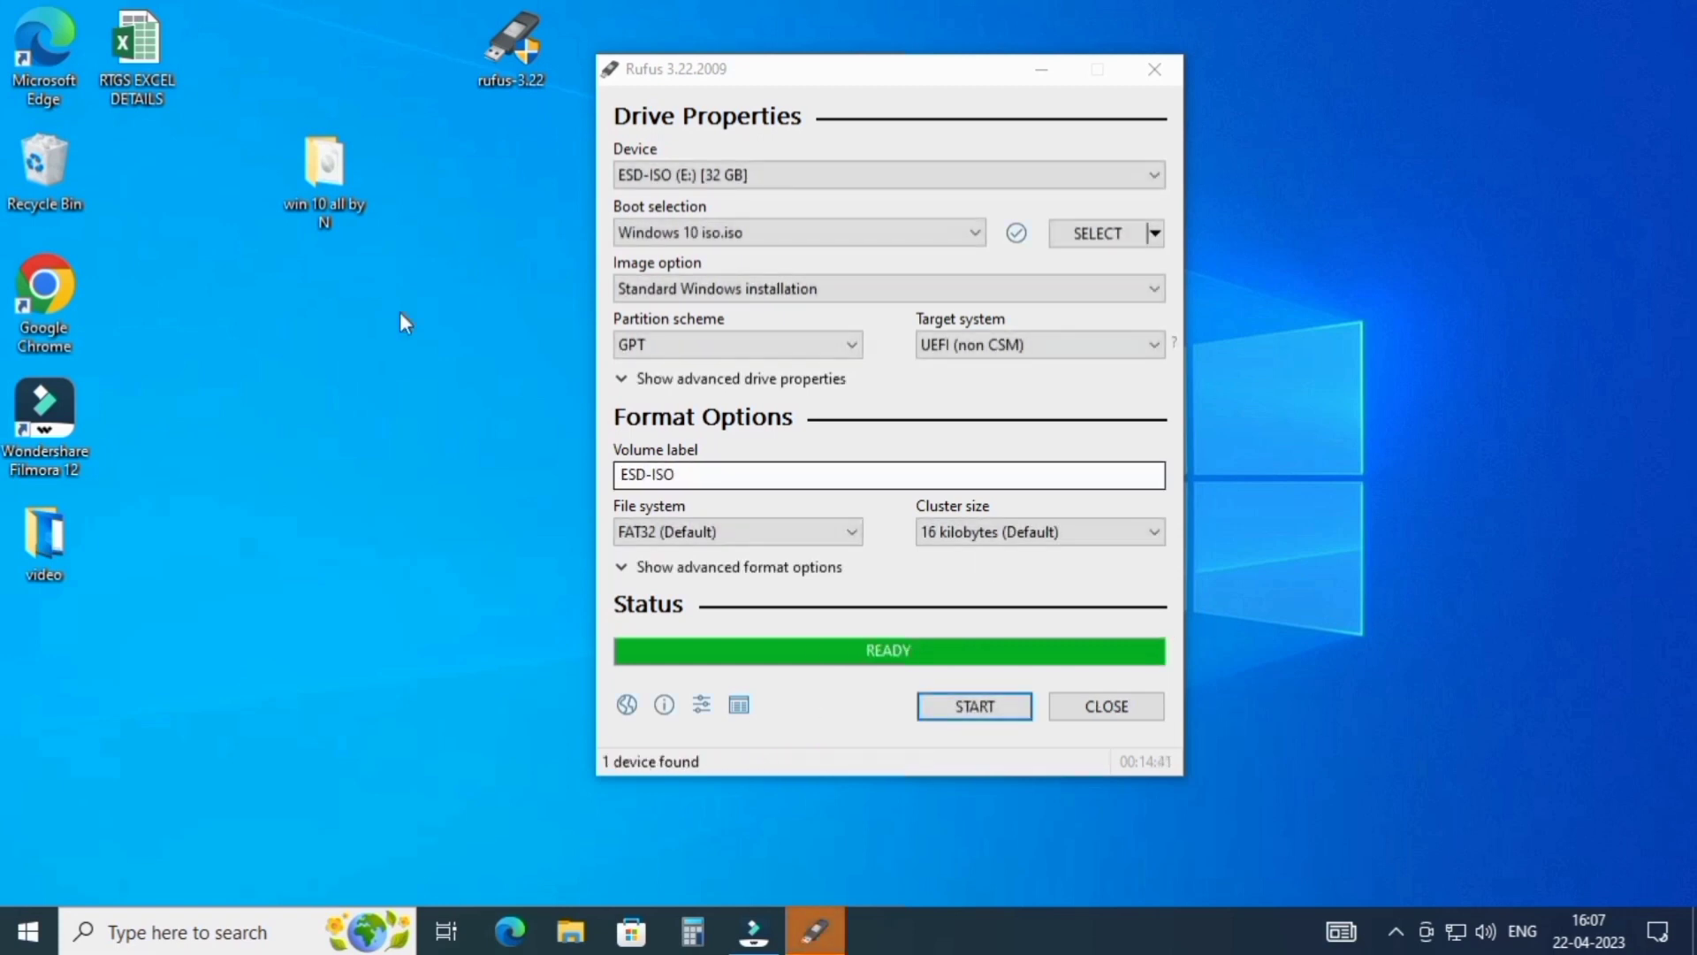
- Close Rufus once the ISO has been written to the USB drive
{"action": "left_click", "coordinate": [883, 665]}
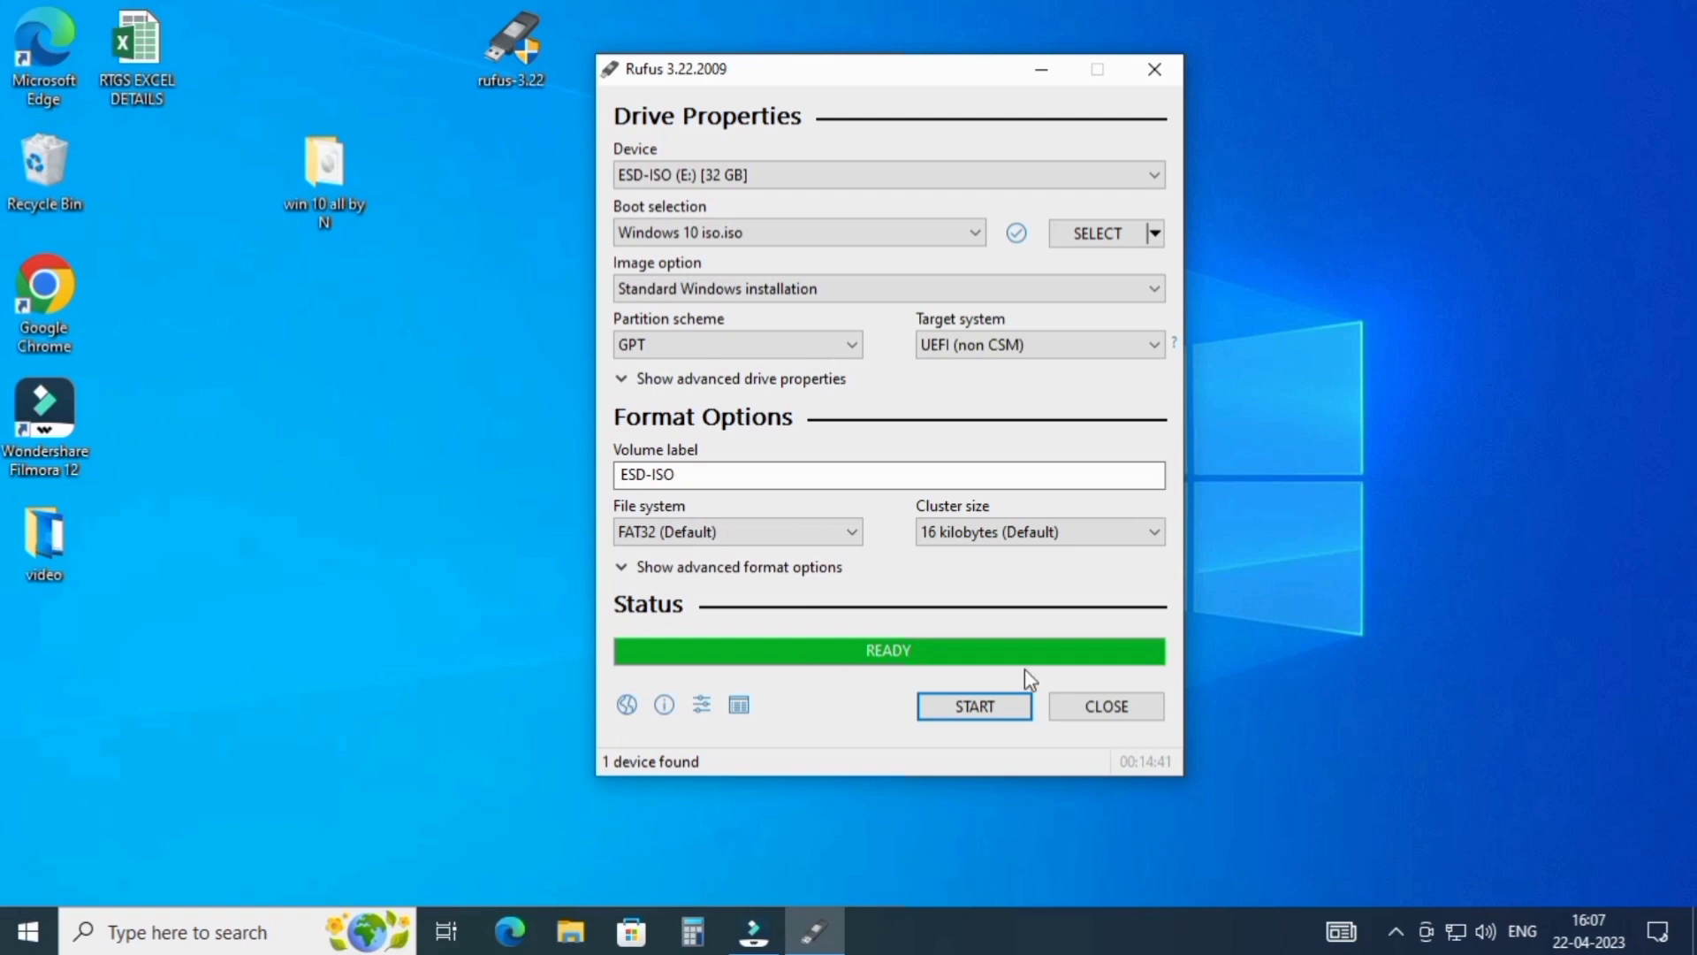
{"action": "left_click", "coordinate": [1107, 712]}
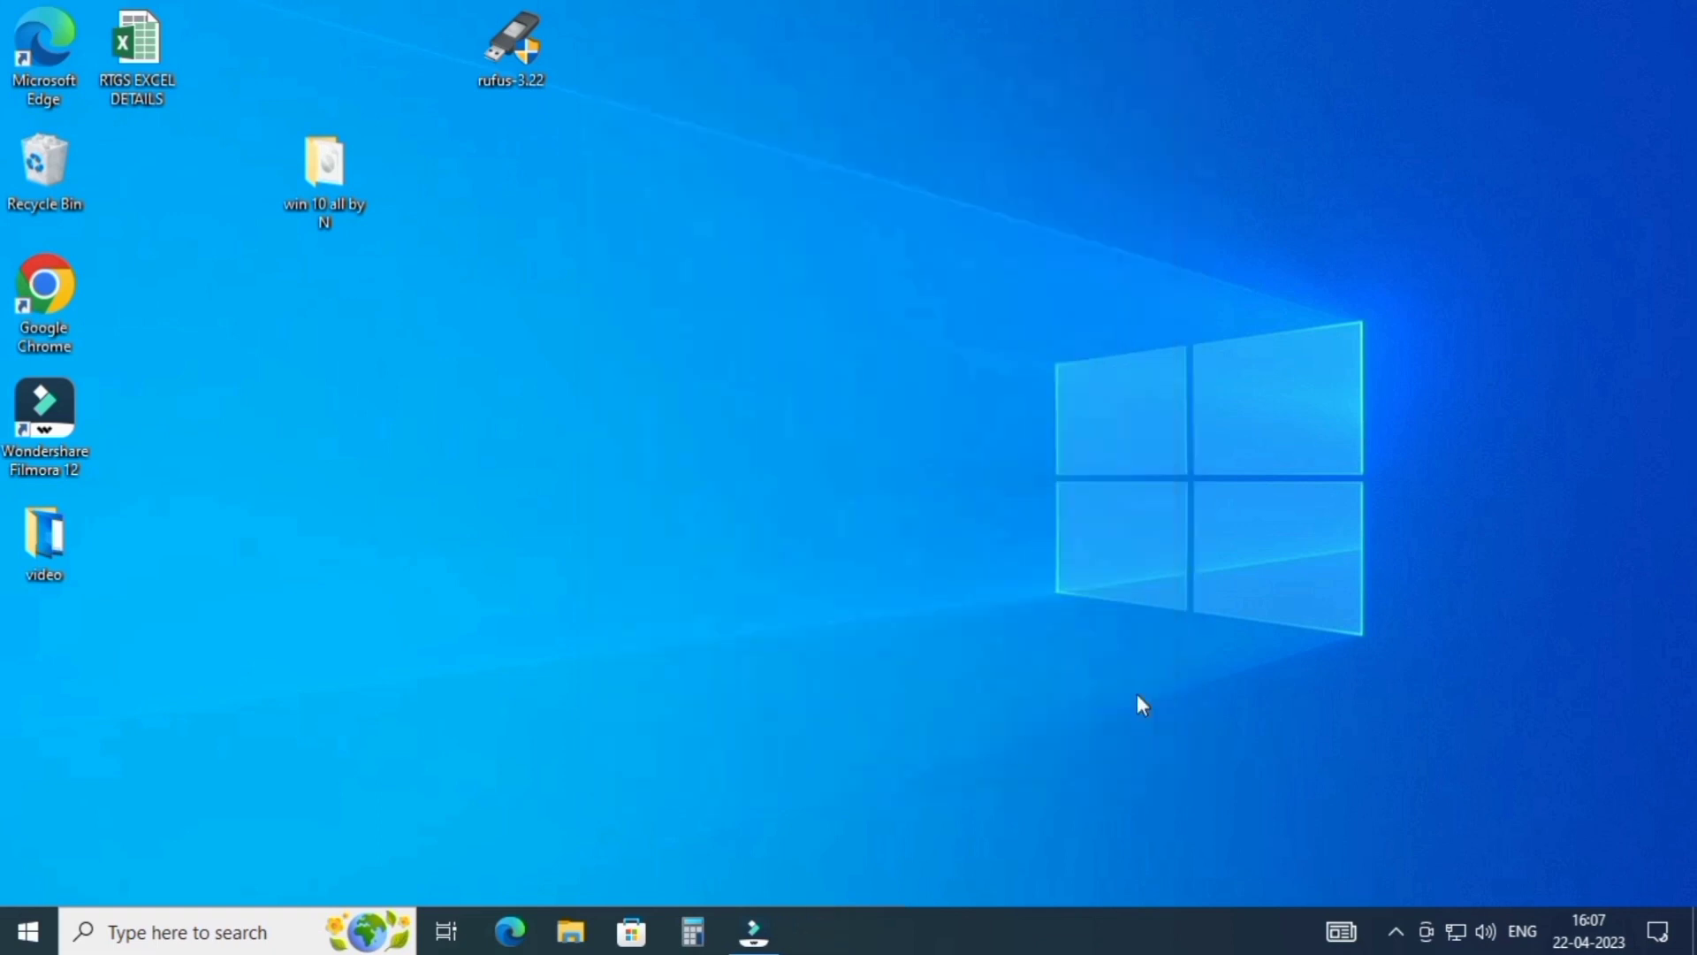